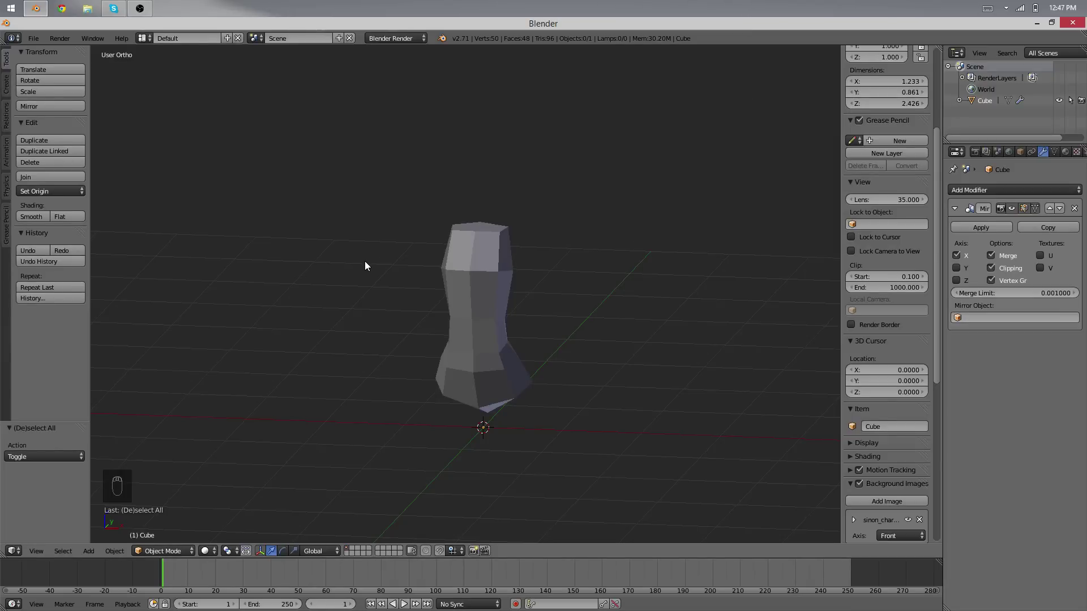
Adjust the lower-back and buttock vertices of the torso against the side-view reference using proportional editing.
middle_click_drag(364, 265, 442, 254)
right_click(446, 314)
key("minus")
middle_click_drag(406, 310, 470, 373)
key("Tab")
key("KP_3")
key("g")
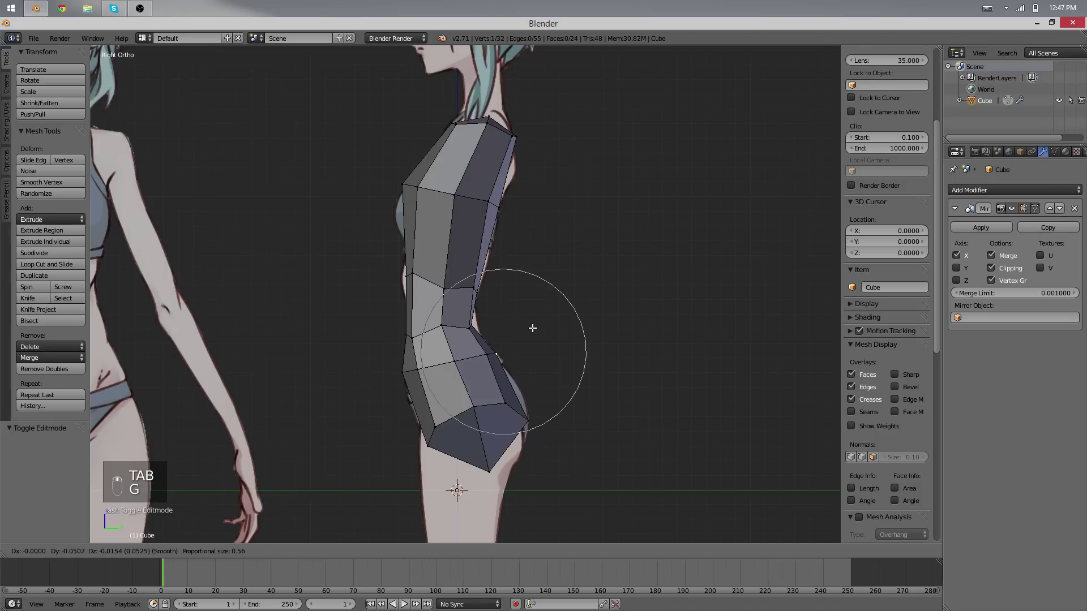
left_click(498, 356)
key("g")
left_click(530, 410)
Move a vertex beside the centre line on the back of the waist slightly downward with proportional editing.
key("Tab")
middle_click_drag(530, 410, 181, 322)
key("Tab")
key("a")
key("a")
key("a")
key("a")
key("Tab")
key("Tab")
key("Tab")
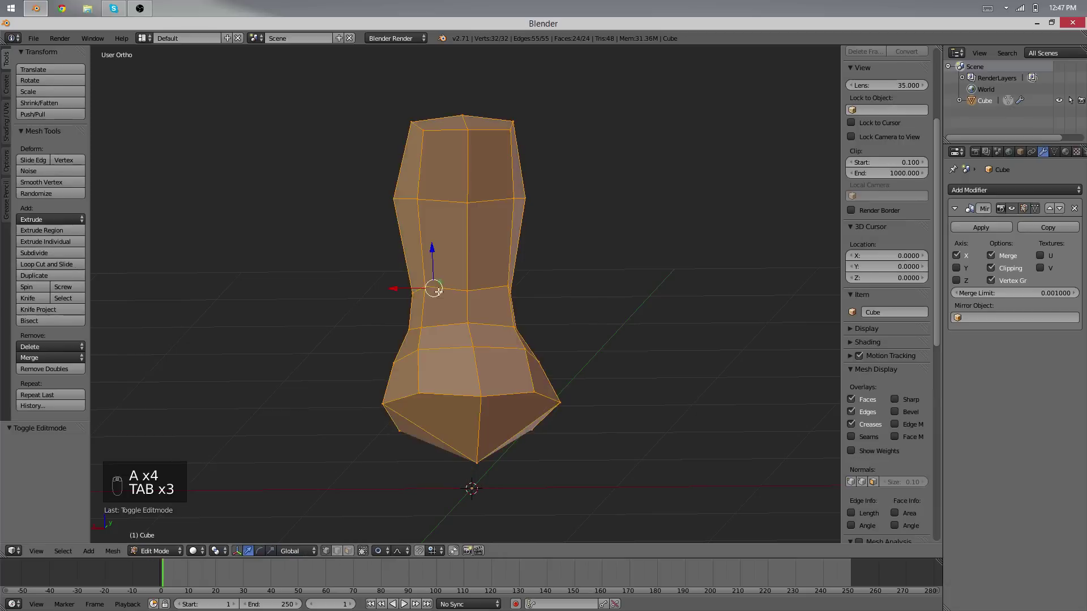
key("g")
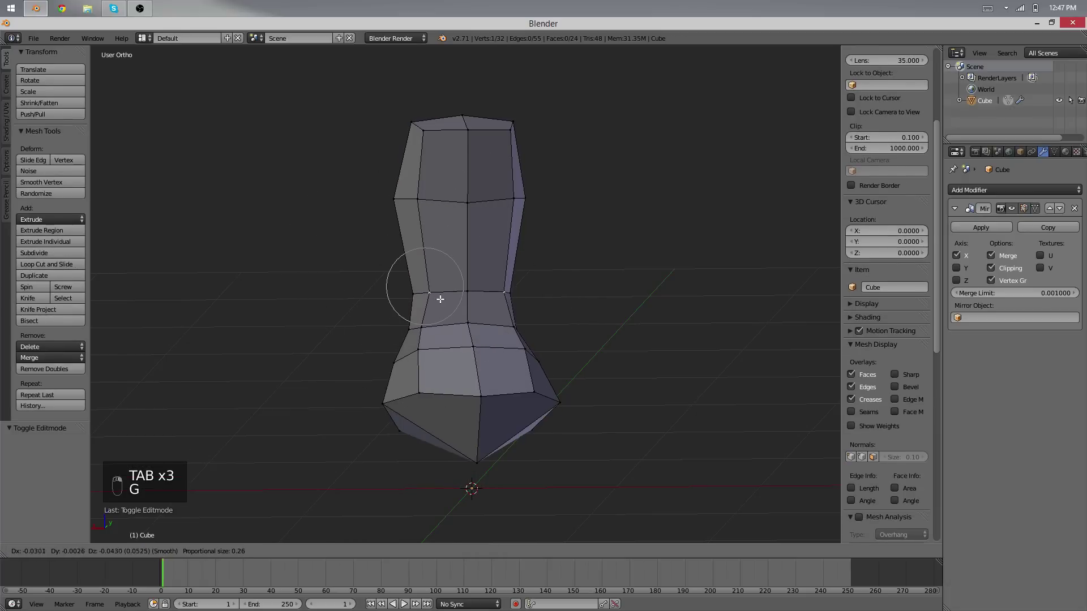
left_click(440, 298)
Examine the torso's shape from the front, side and top, comparing it with the character reference.
middle_click_drag(388, 311, 473, 265)
key("Tab")
key("KP_1")
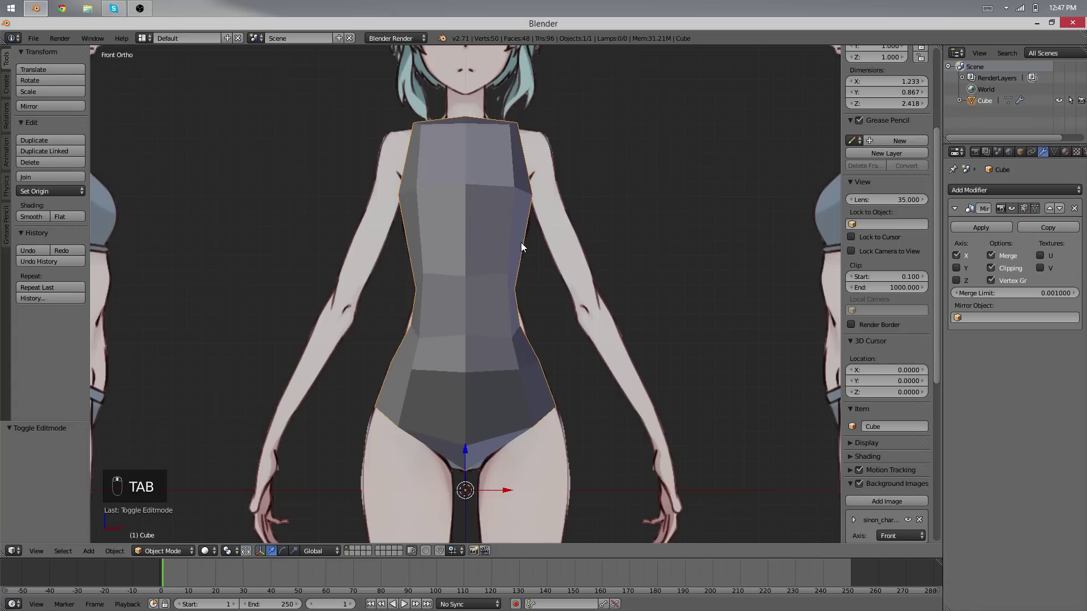
key("Tab")
middle_click_drag(527, 214, 503, 290, "shift")
middle_click_drag(503, 291, 456, 312)
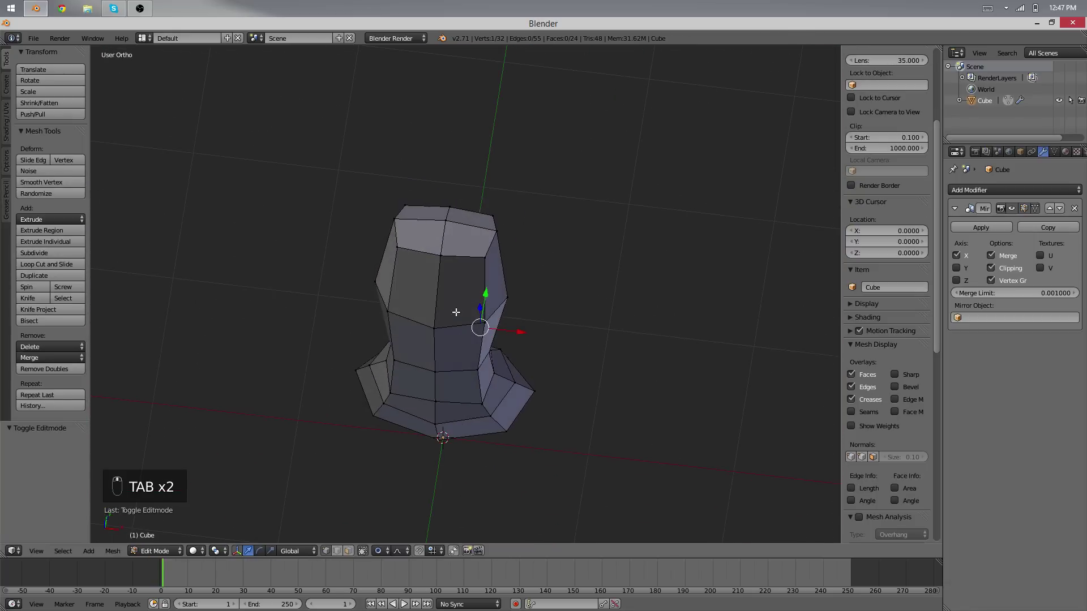
middle_click_drag(449, 222, 611, 368)
scroll(477, 293, "up", 3)
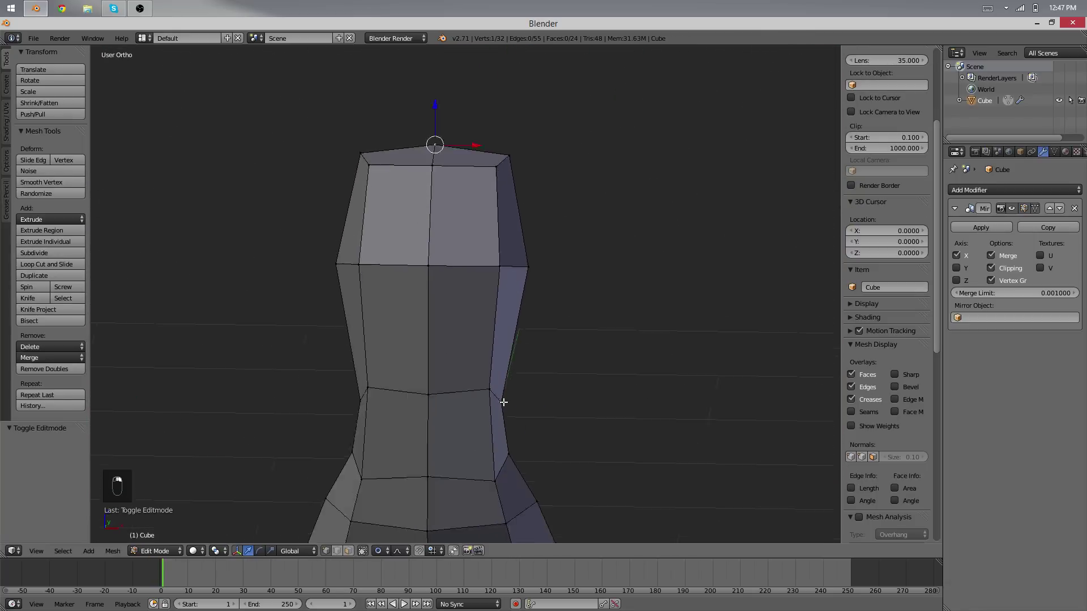
middle_click_drag(502, 395, 453, 265)
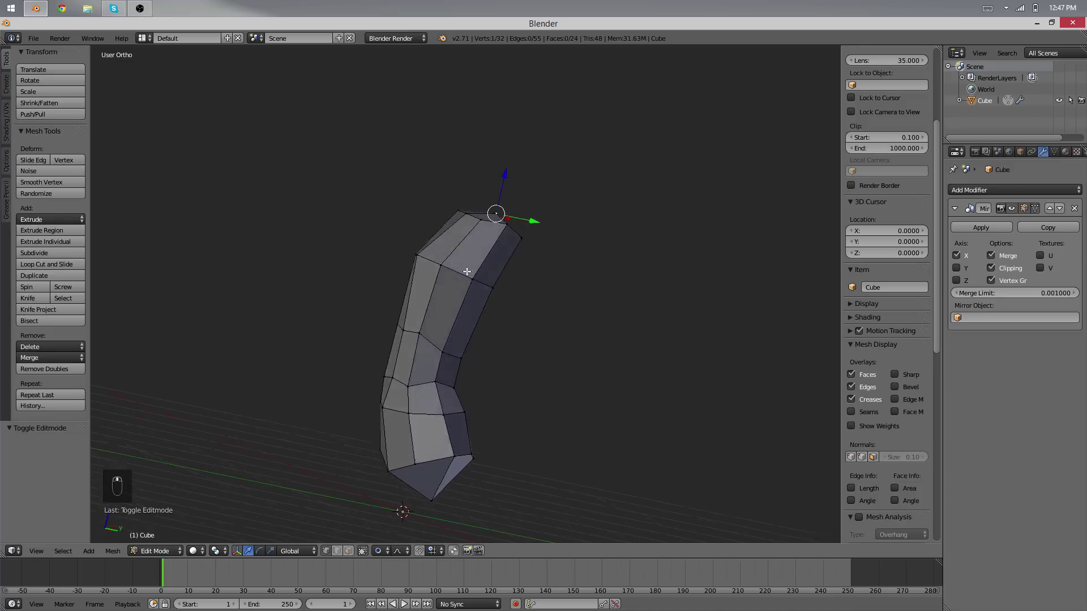
key("KP_3")
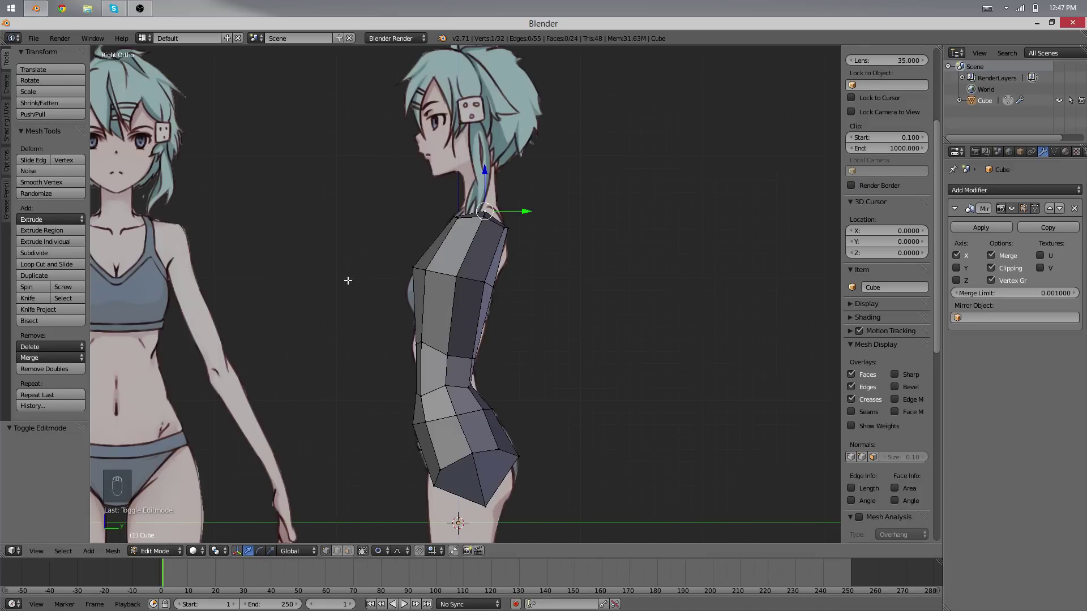
middle_click_drag(348, 280, 396, 305)
scroll(456, 316, "up", 8)
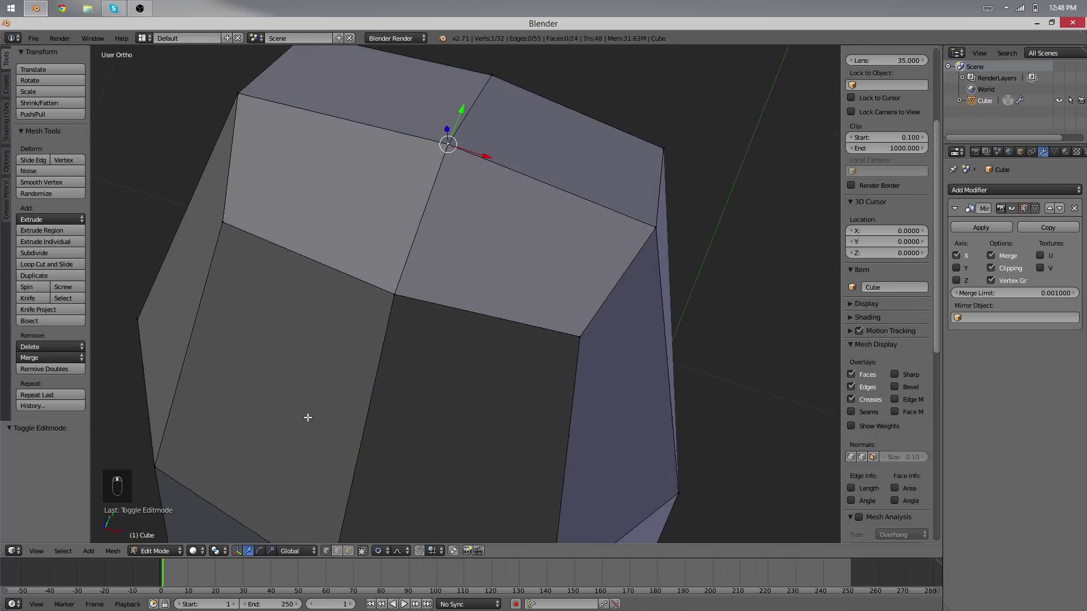
middle_click_drag(475, 214, 506, 276)
In wireframe display, lower the torso's top shoulder vertices by 0.029 along Z to match the front reference.
key("KP_5")
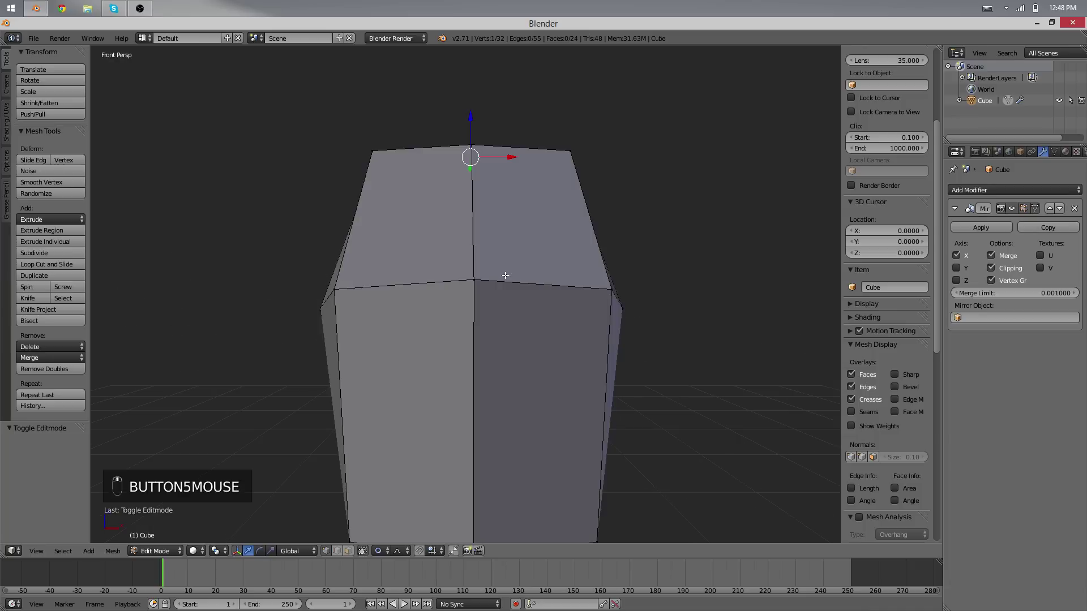
scroll(505, 276, "down", 1)
key("z")
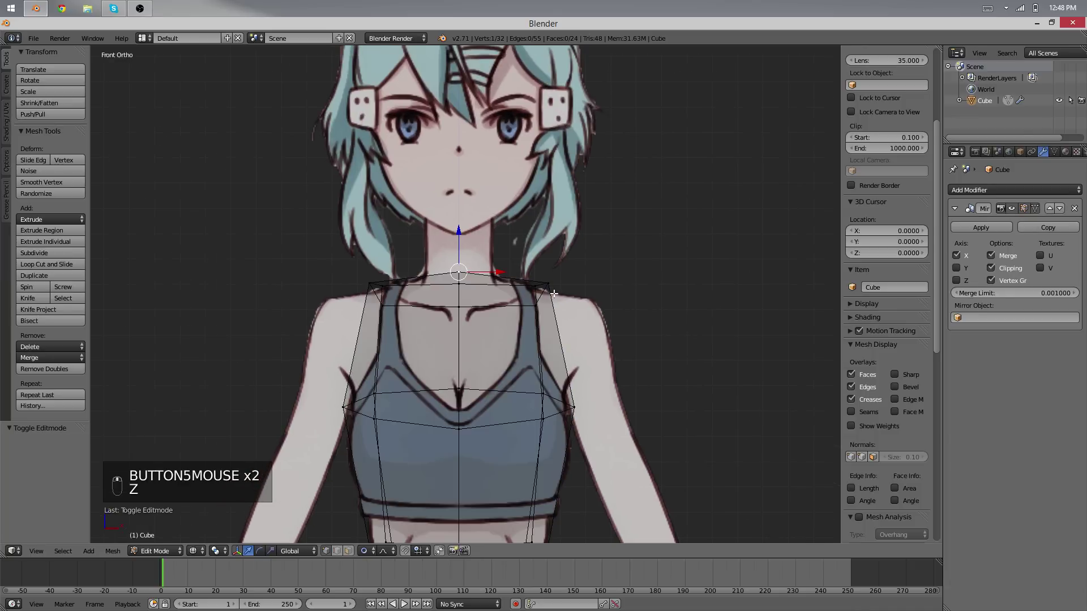
key("a")
key("b")
left_click_drag(595, 306, 365, 277)
key("g")
left_click(411, 243)
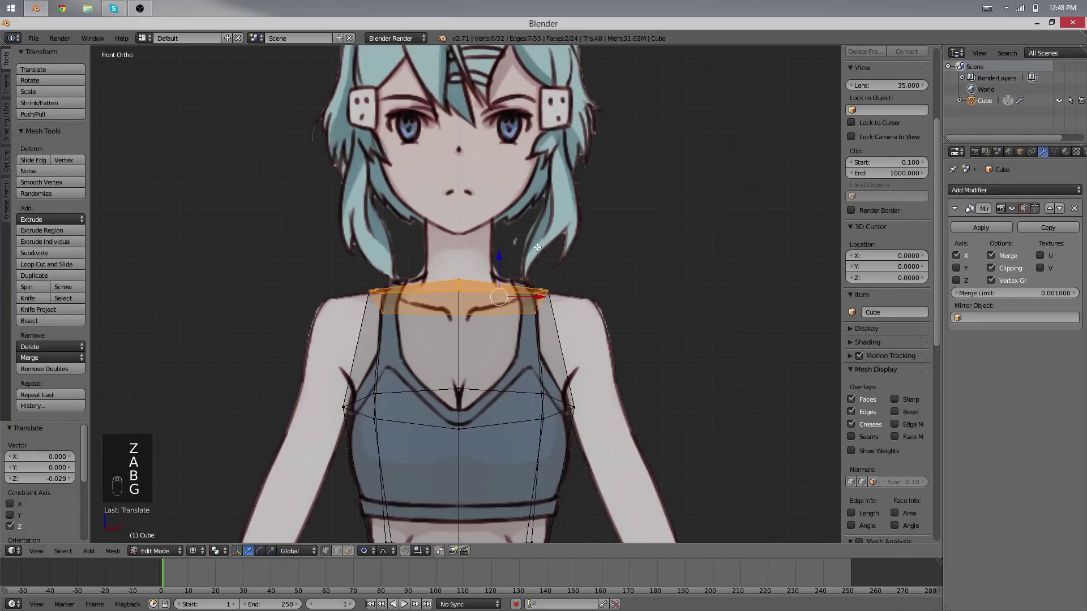
key("KP_3")
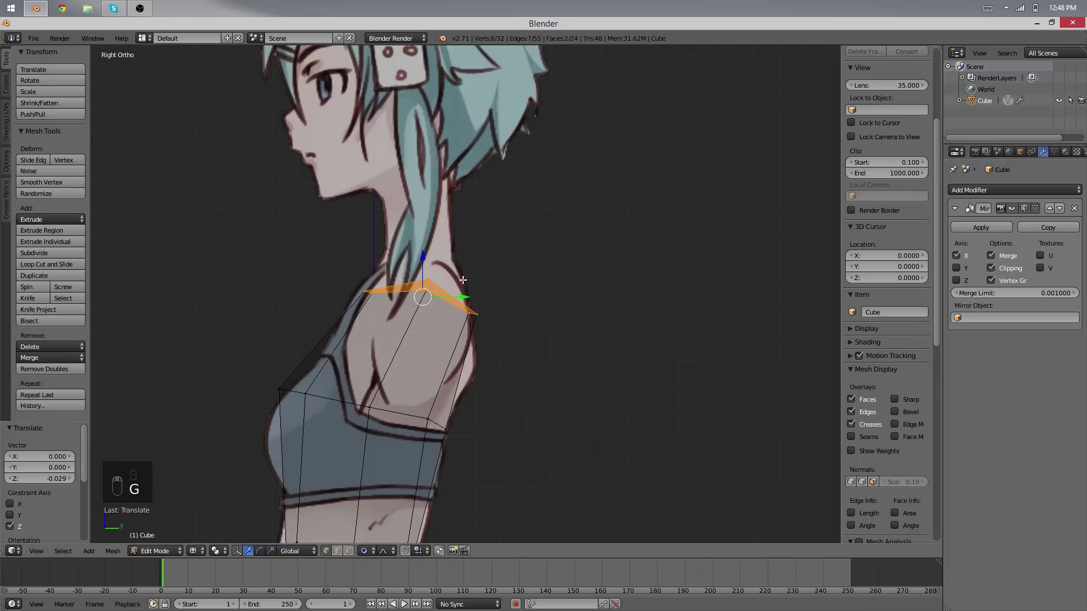
middle_click_drag(337, 265, 580, 323)
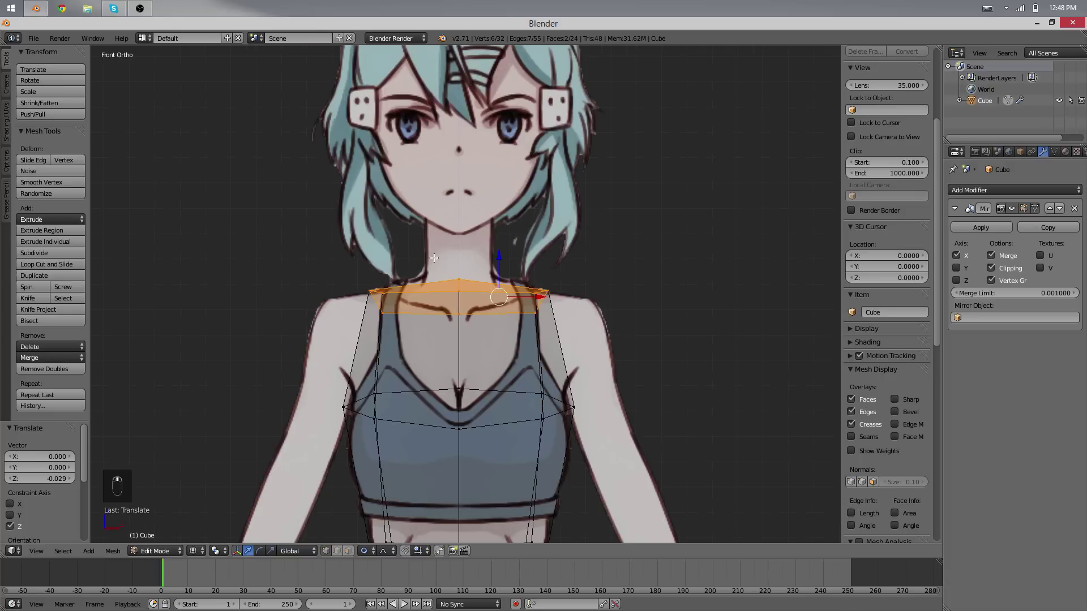
right_click(460, 281)
key("KP_3")
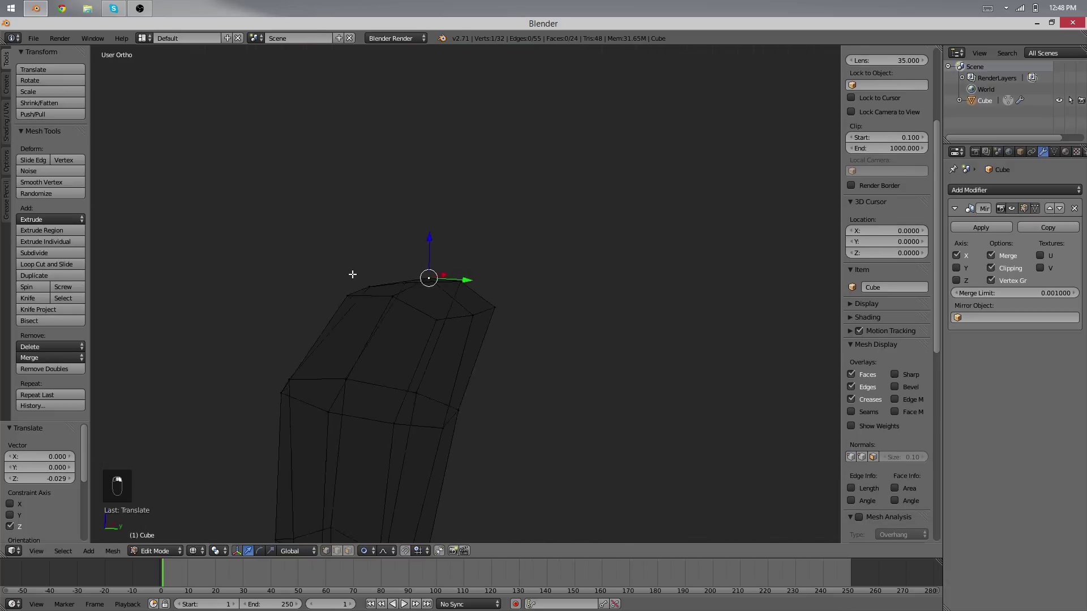
key("KP_1")
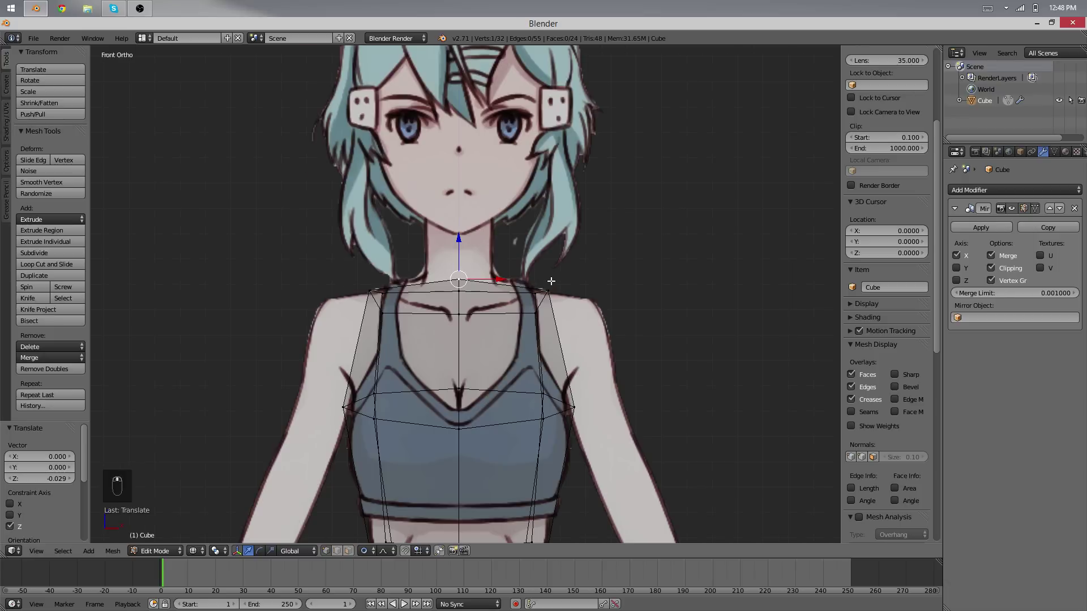
key("KP_3")
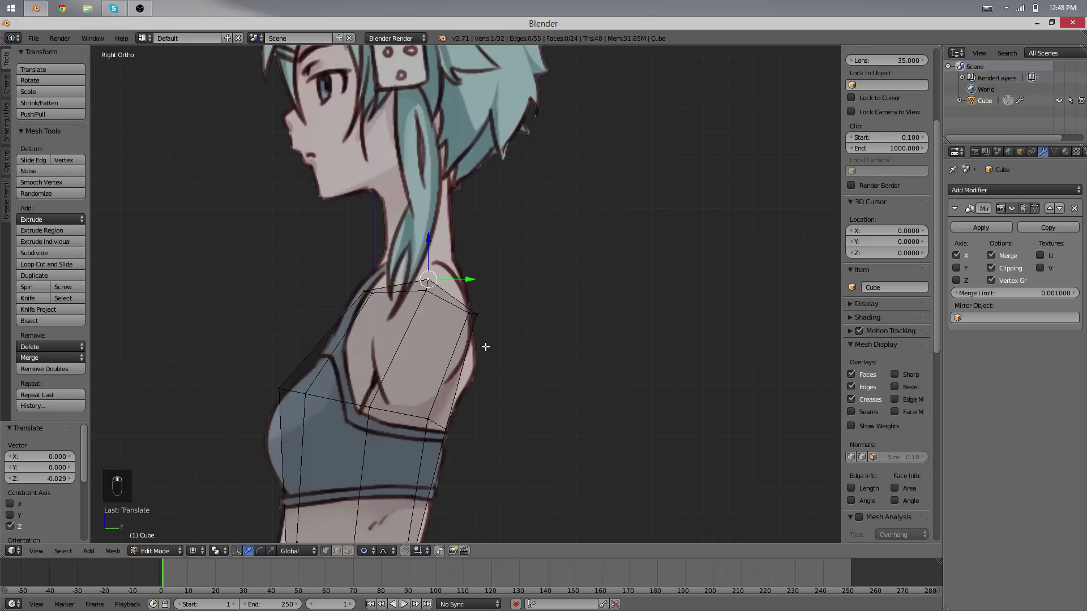
Try to raise the torso's top shoulder vertices by 0.078 along the Z axis.
key("a")
key("b")
left_click_drag(514, 340, 319, 241)
key("g")
middle_click(319, 233)
left_click(321, 226)
key("KP_1")
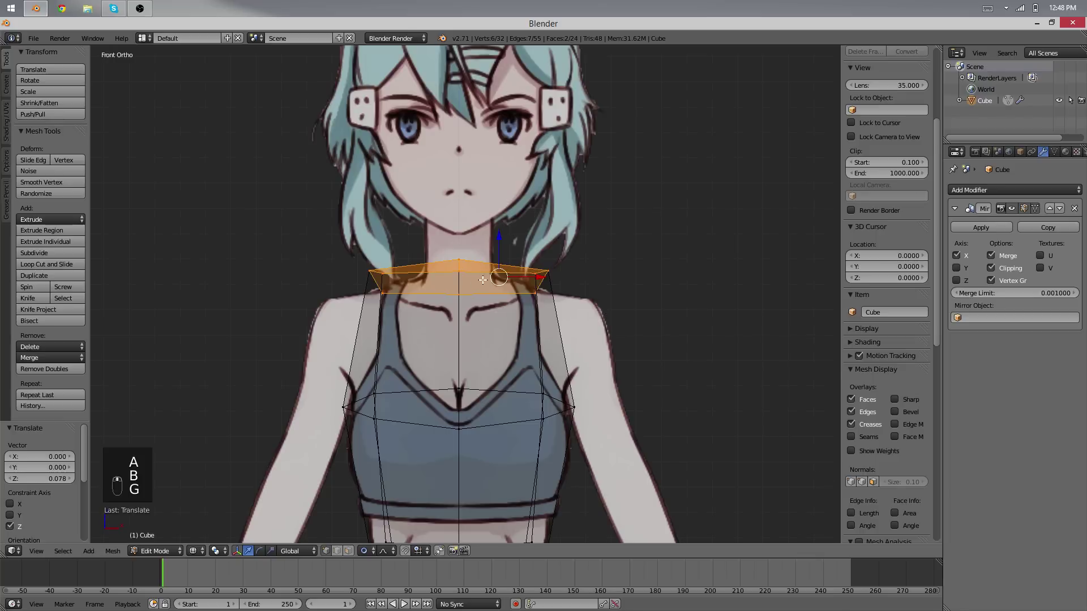
Try to lower the same shoulder vertices along Z, and undo the recent vertex moves.
key("g")
key("g")
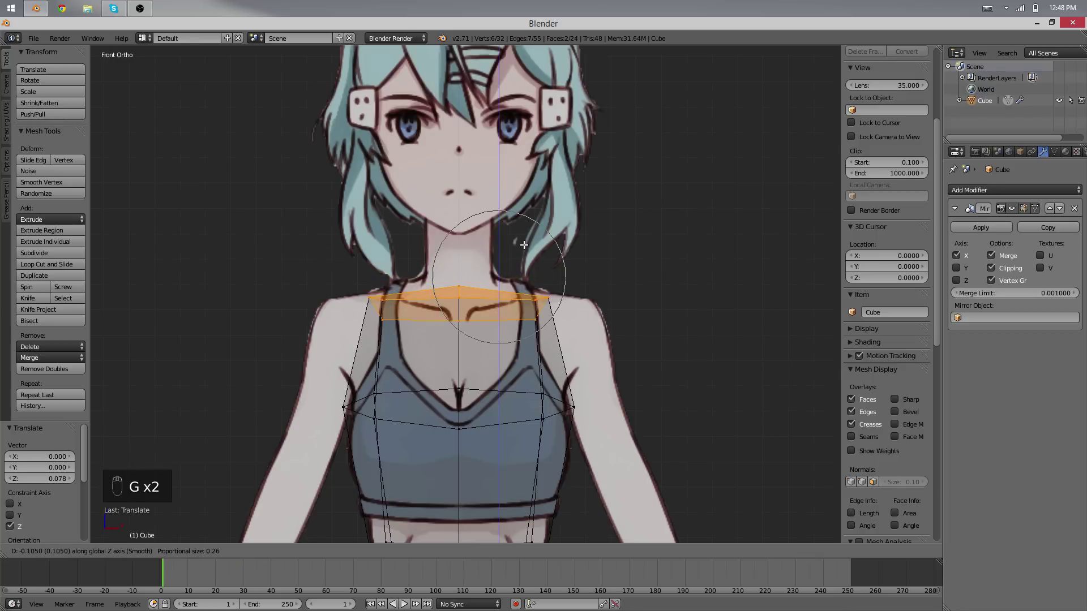
left_click(523, 239)
left_click(524, 239)
key("ctrl+z")
key("ctrl+z")
key("ctrl+z")
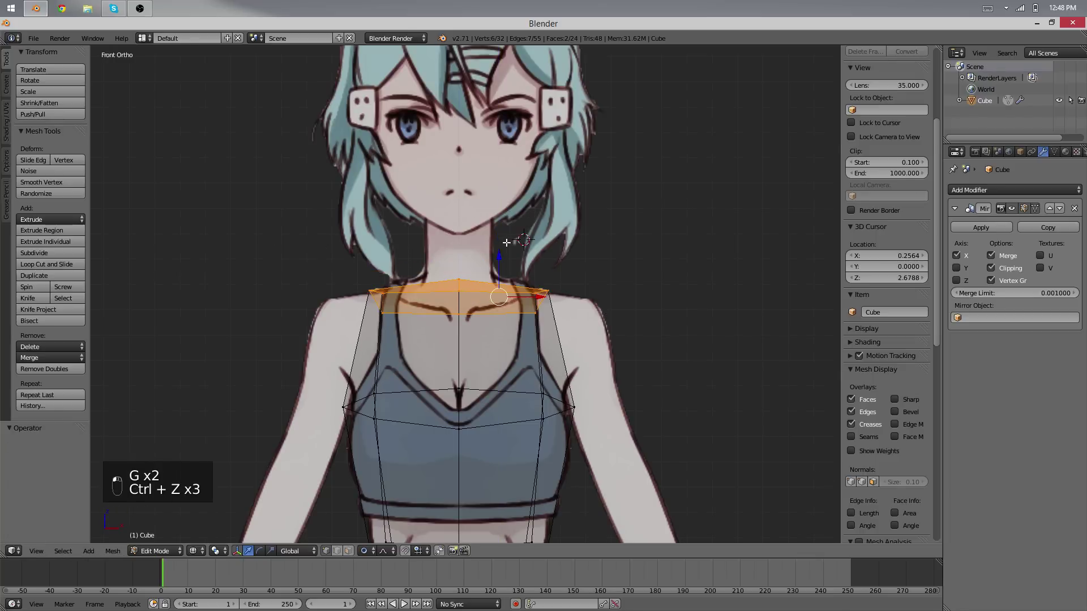
Return to solid display and bevel the centre vertex on top of the torso with an offset of 0.171.
key("z")
mouse_move(438, 219)
middle_mouse_down()
mouse_move(470, 299)
mouse_move(524, 374)
mouse_move(519, 318)
mouse_move(459, 313)
middle_mouse_up()
right_click(470, 298)
scroll(510, 317, "up", 3)
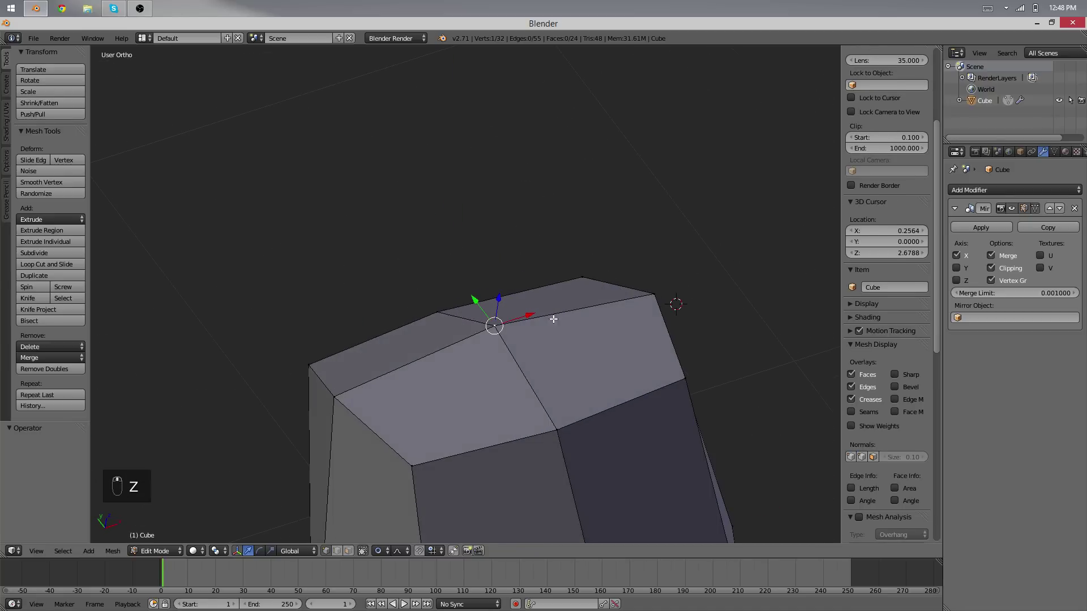
middle_click_drag(553, 319, 428, 269)
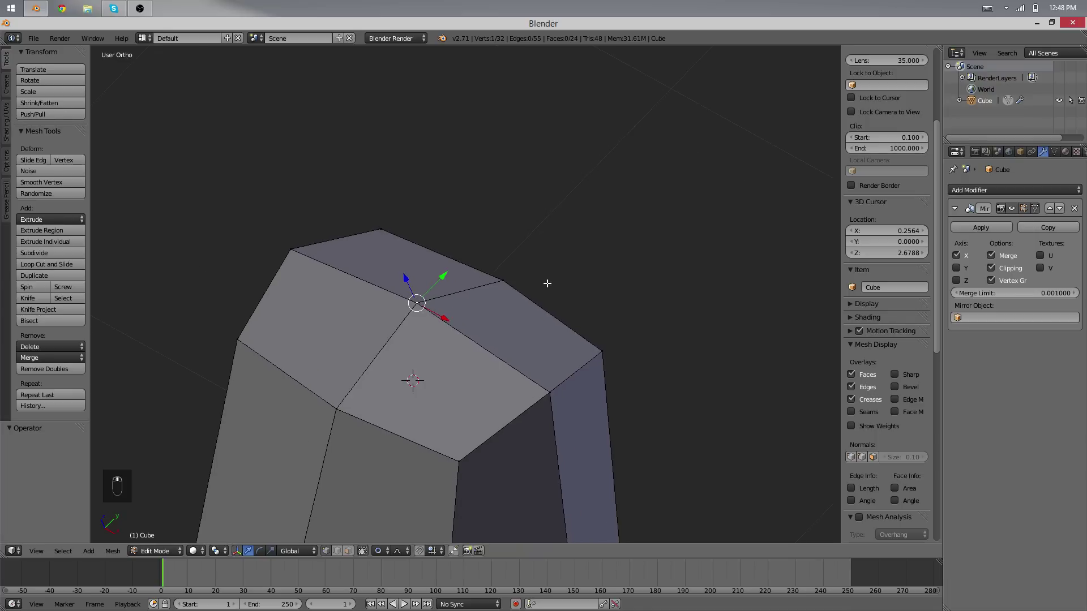
middle_click_drag(548, 283, 530, 324)
middle_click_drag(465, 404, 473, 304)
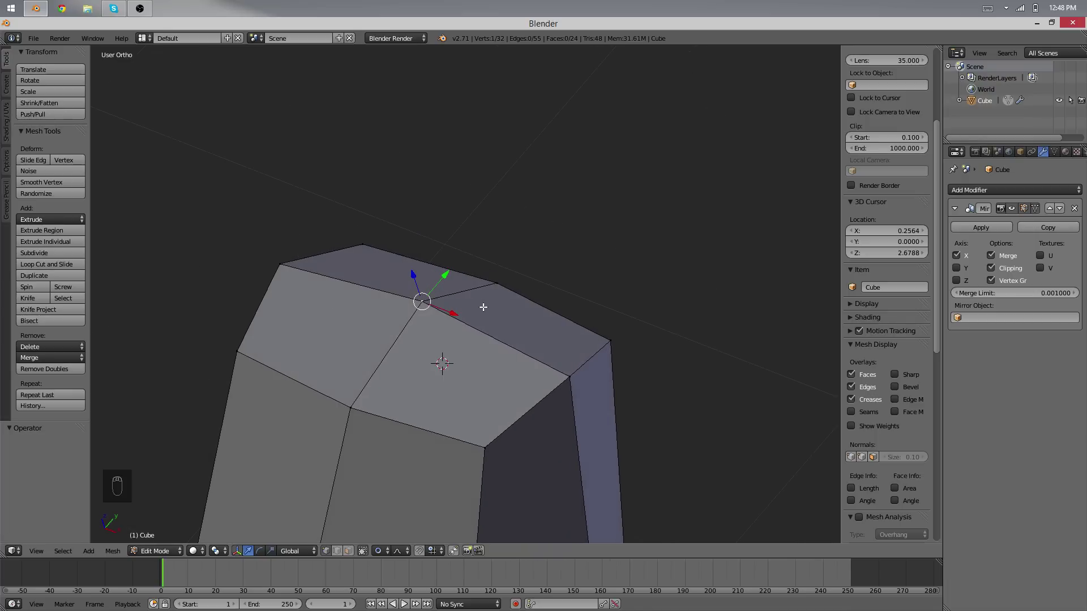
key("ctrl+shift+b")
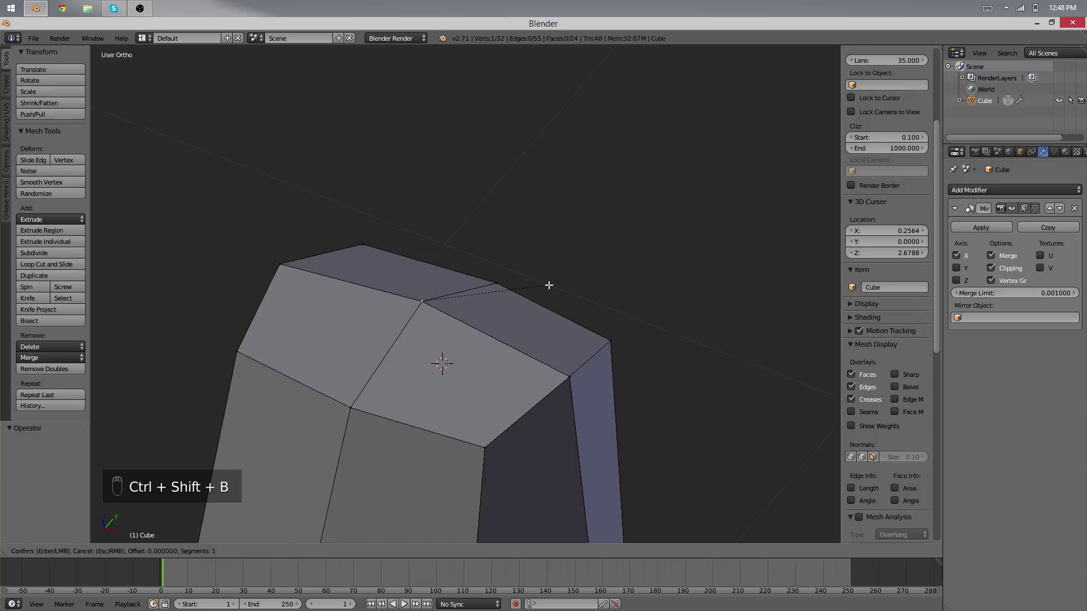
left_click(641, 280)
Delete the beveled face at the top of the torso to open a hole for the neck.
middle_click_drag(626, 286, 378, 242)
key("x")
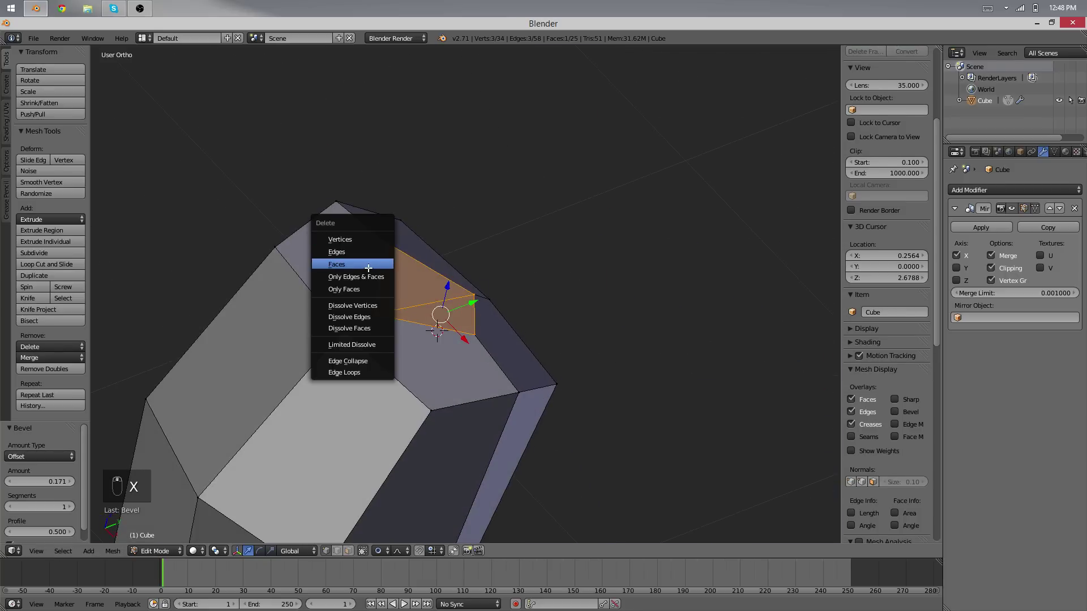
left_click(368, 265)
key("a")
key("a")
middle_click_drag(434, 333, 446, 443)
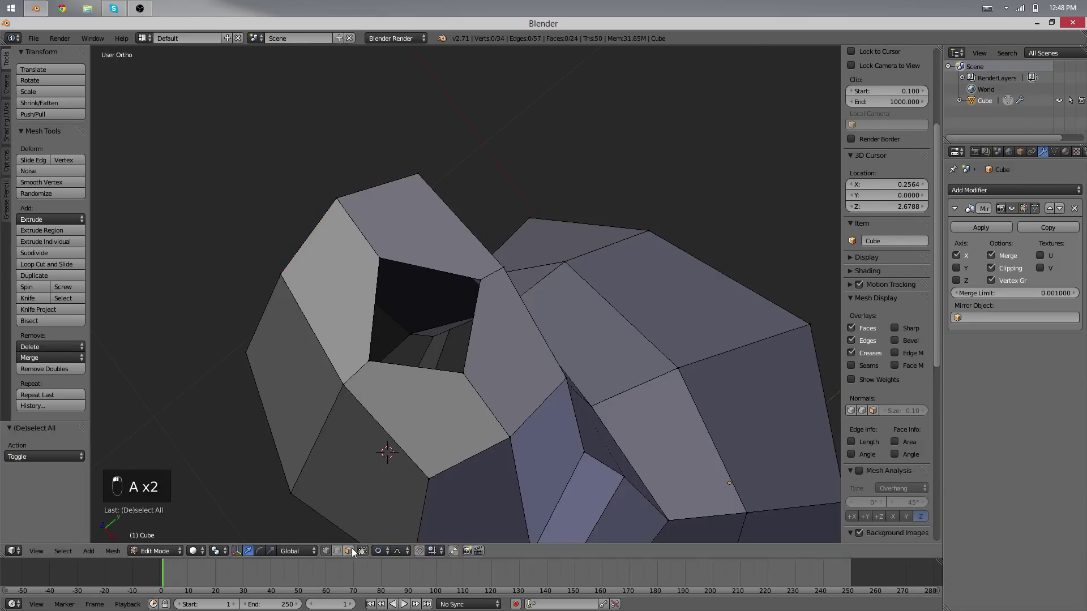
left_click(453, 435)
left_click(508, 359)
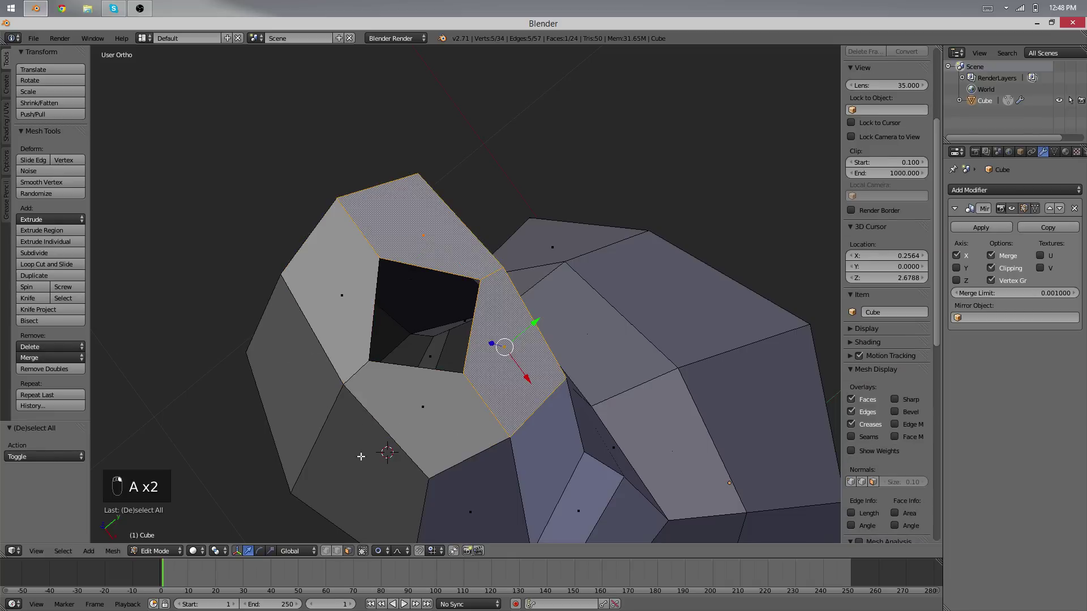
key("a")
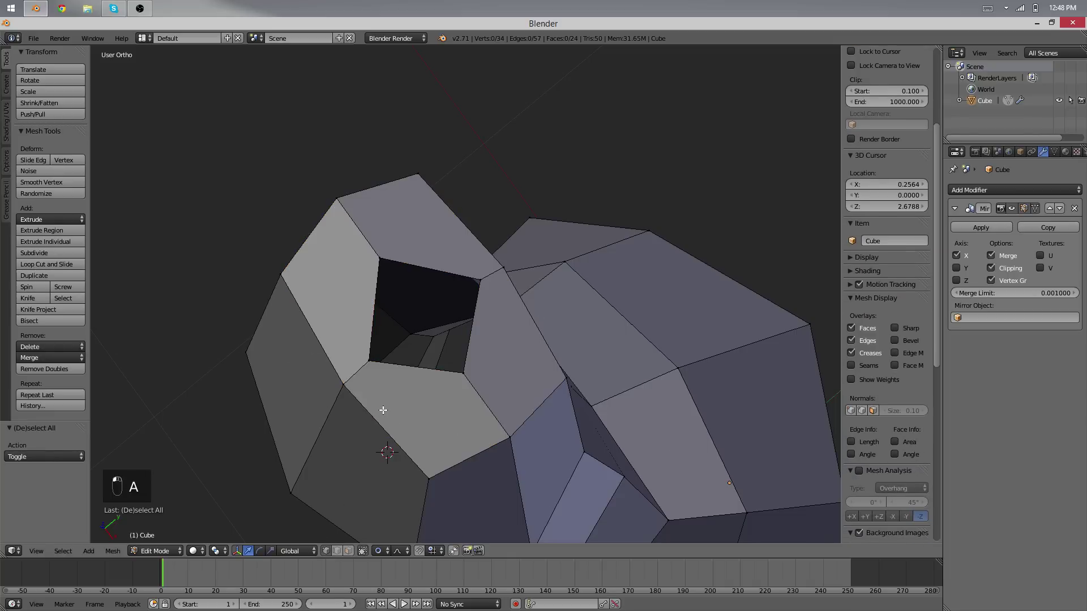
Knife-cut edges from the outer corners of the torso's top to the middle of each side of the neck hole.
key("k")
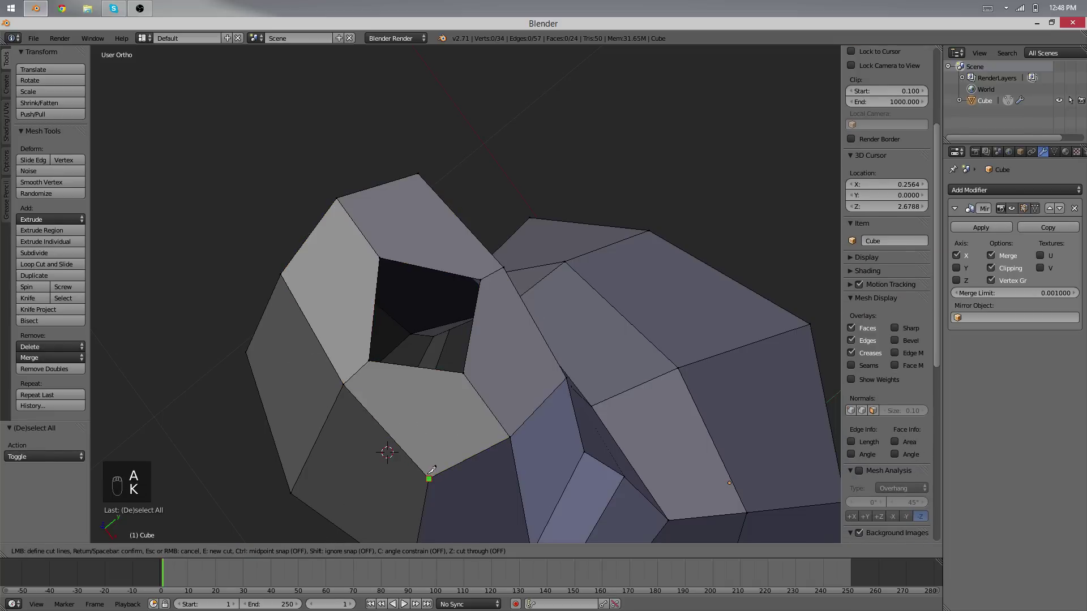
key("Return")
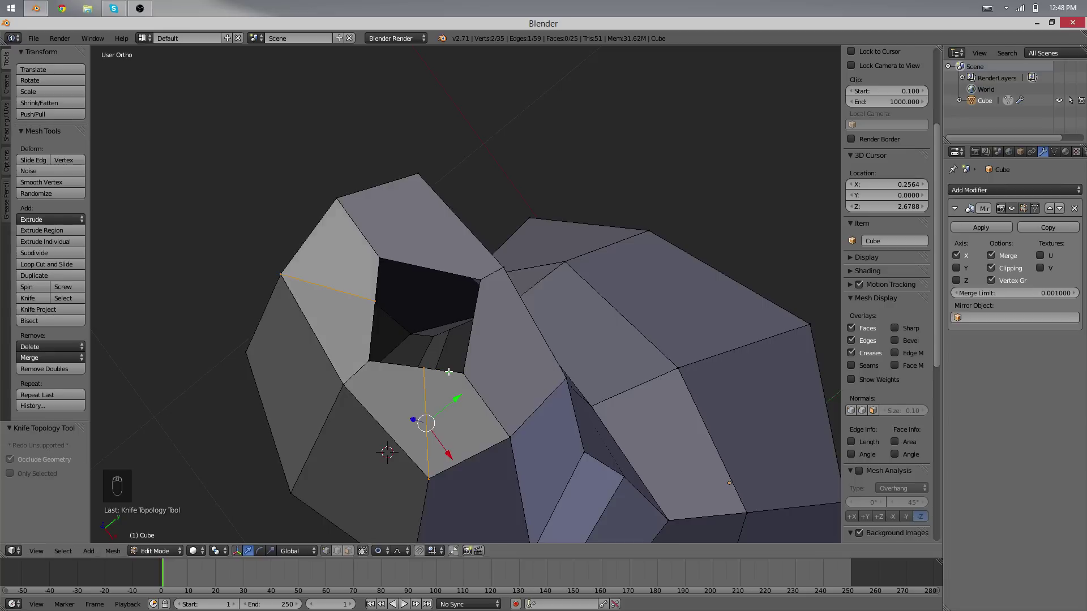
middle_click_drag(460, 357, 508, 378)
key("k")
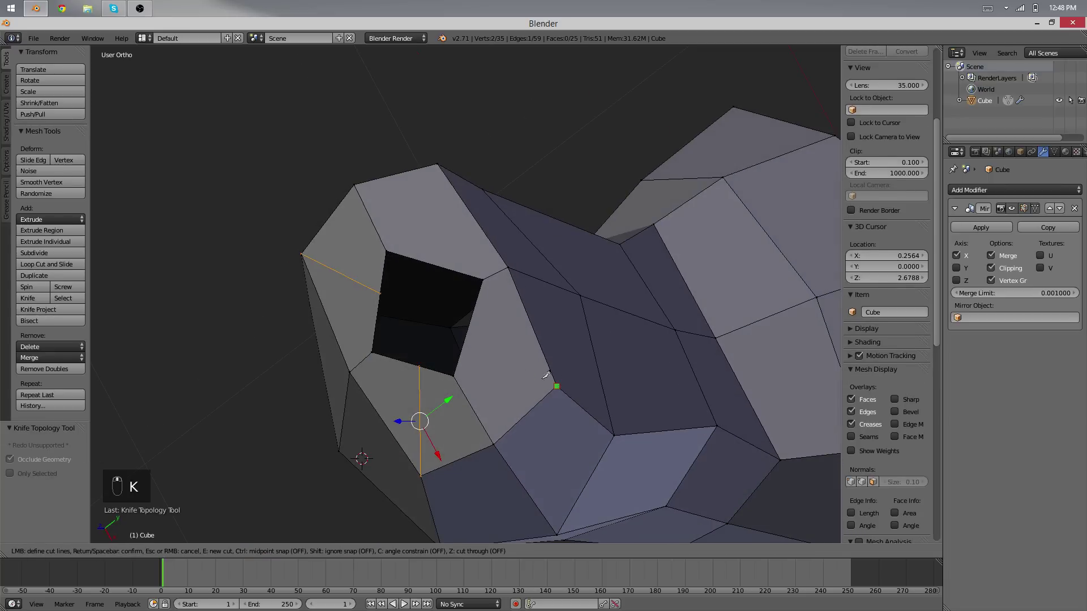
left_click(474, 331)
key("Return")
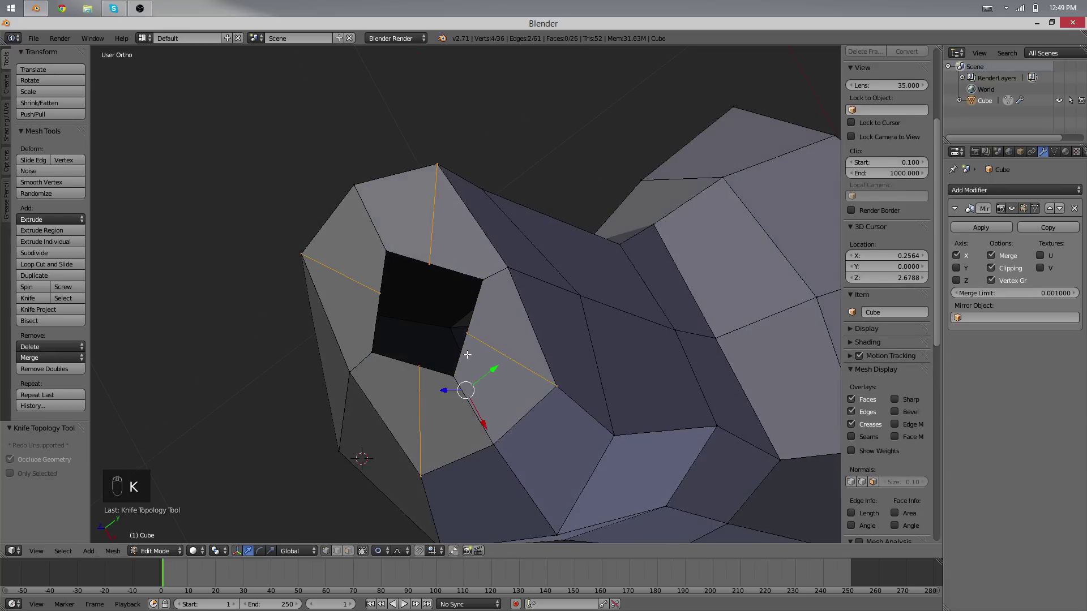
Smooth the vertices of the neck hole's edge loop once to round the opening.
key("q")
middle_click_drag(423, 401, 543, 317)
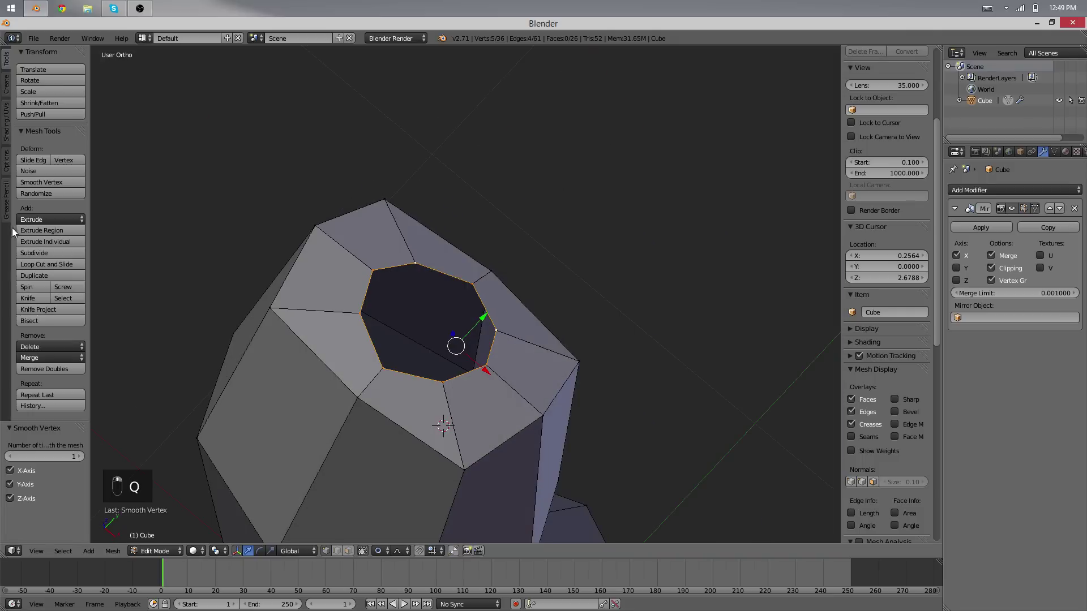
middle_click_drag(315, 351, 440, 337)
Turn off proportional editing and raise the neck hole's edge loop slightly in the front view.
key("KP_1")
key("g")
key("z")
right_click(551, 316)
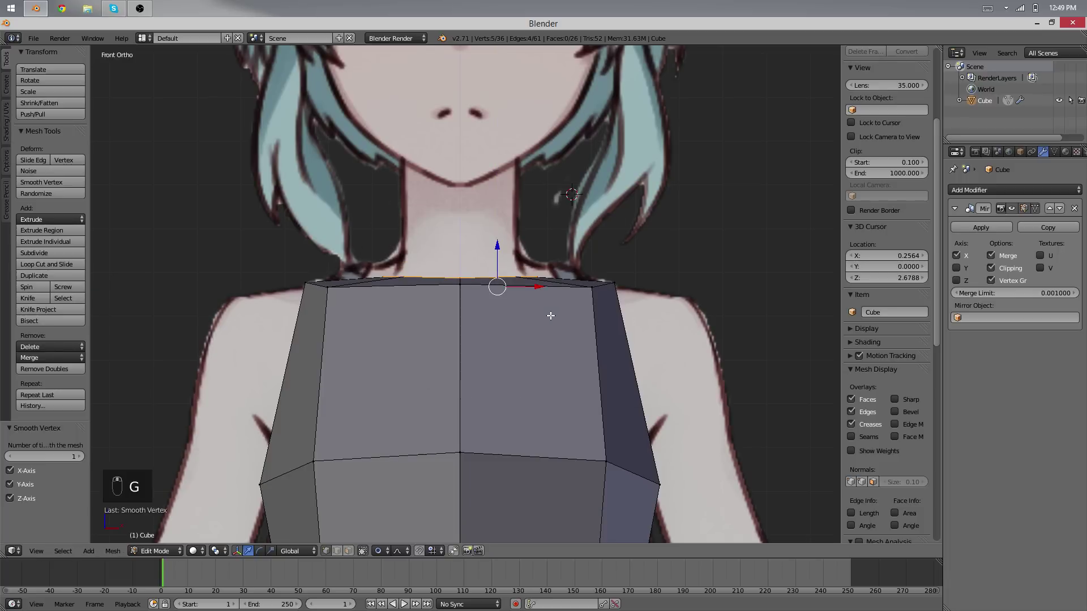
middle_click_drag(516, 324, 470, 258, "shift")
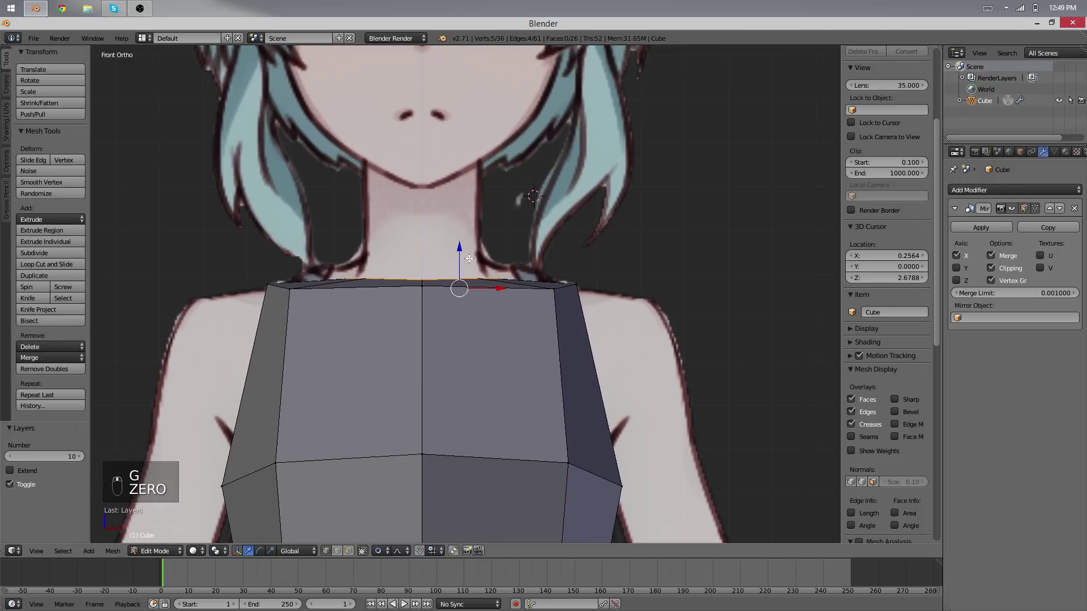
right_click(459, 248)
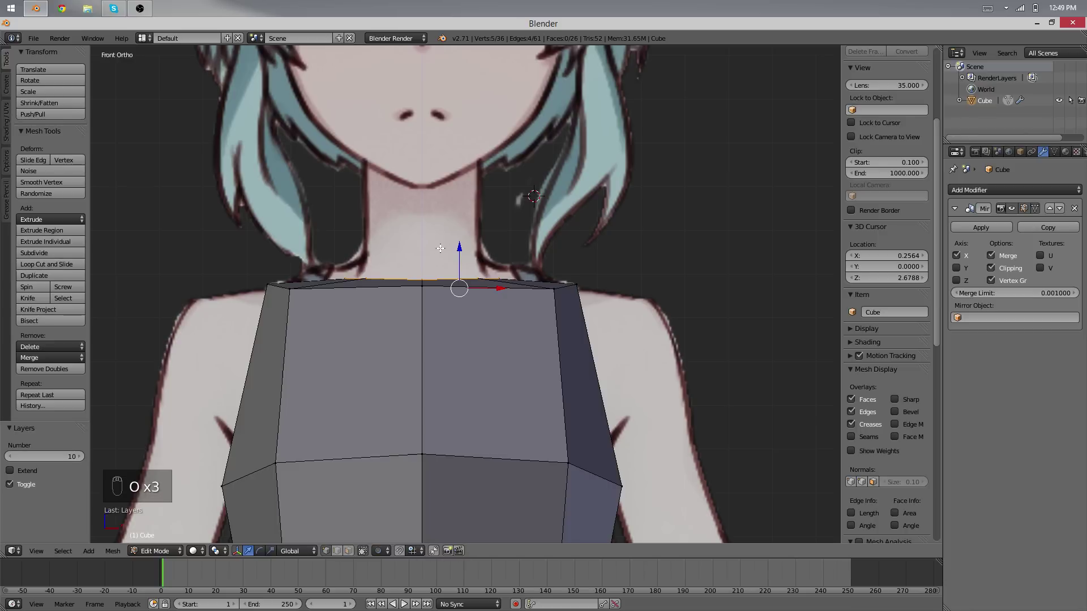
left_click_drag(458, 252, 459, 241)
Move the front centre vertex of the torso's top edge about 0.025 forward and 0.024 down.
right_click(421, 290)
middle_click_drag(371, 331, 255, 346)
key("g")
middle_click_drag(315, 296, 415, 324)
left_click(313, 304)
scroll(415, 324, "down", 4)
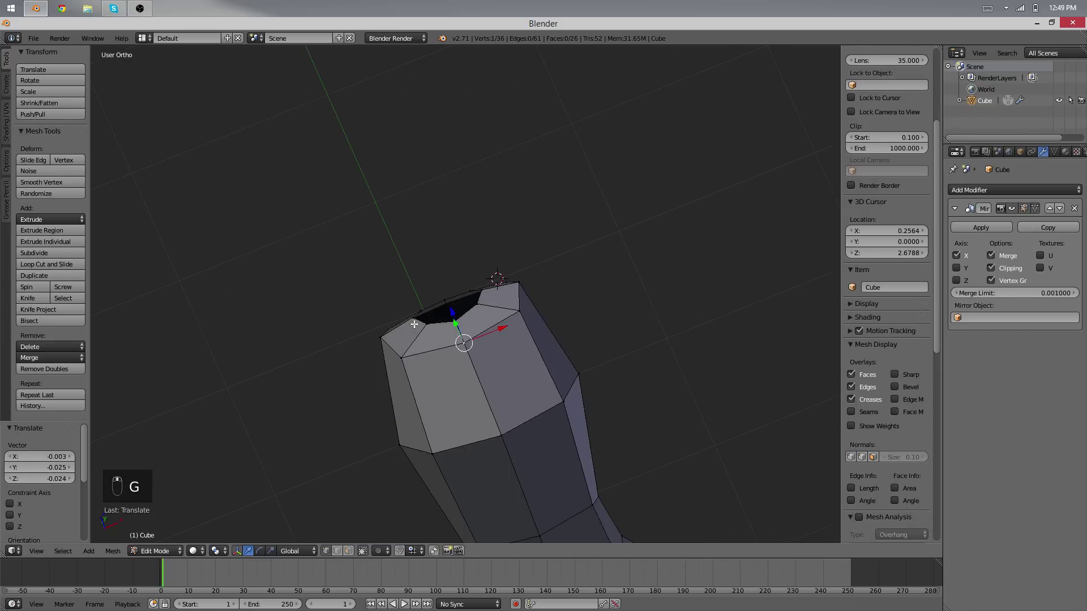
Reposition the vertex at the back centre of the torso's top edge to smooth the outline behind the neck hole.
middle_click_drag(483, 311, 433, 368)
key("Tab")
key("Tab")
key("g")
left_click(433, 247)
key("Tab")
key("Tab")
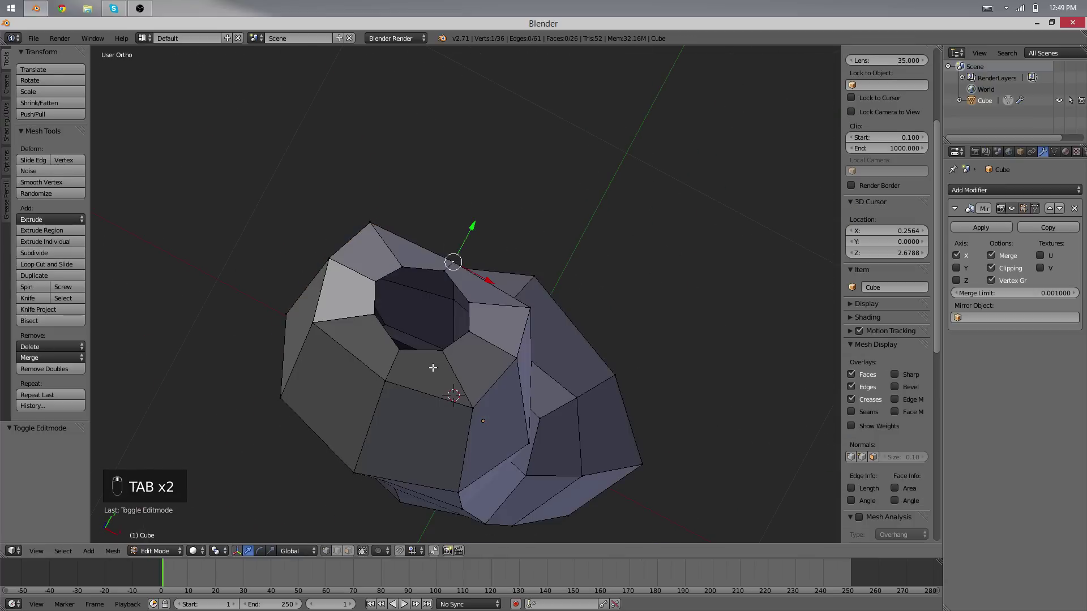
key("g")
left_click(433, 359)
Nudge individual vertices around the neck hole's rim to even out the opening.
right_click(390, 349)
key("g")
left_click(395, 347)
key("Tab")
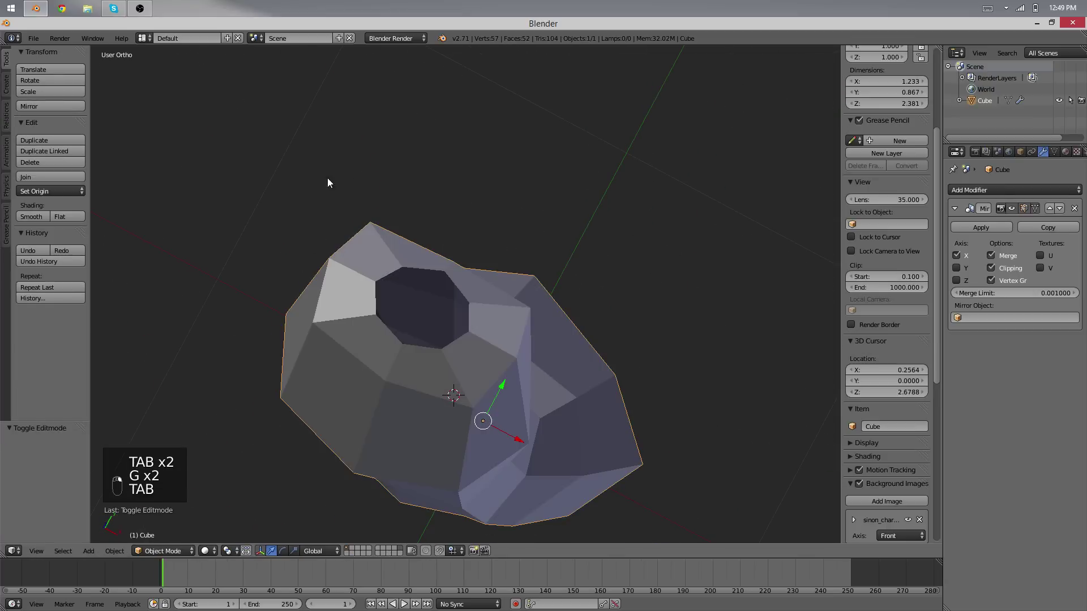
middle_click_drag(327, 178, 532, 384)
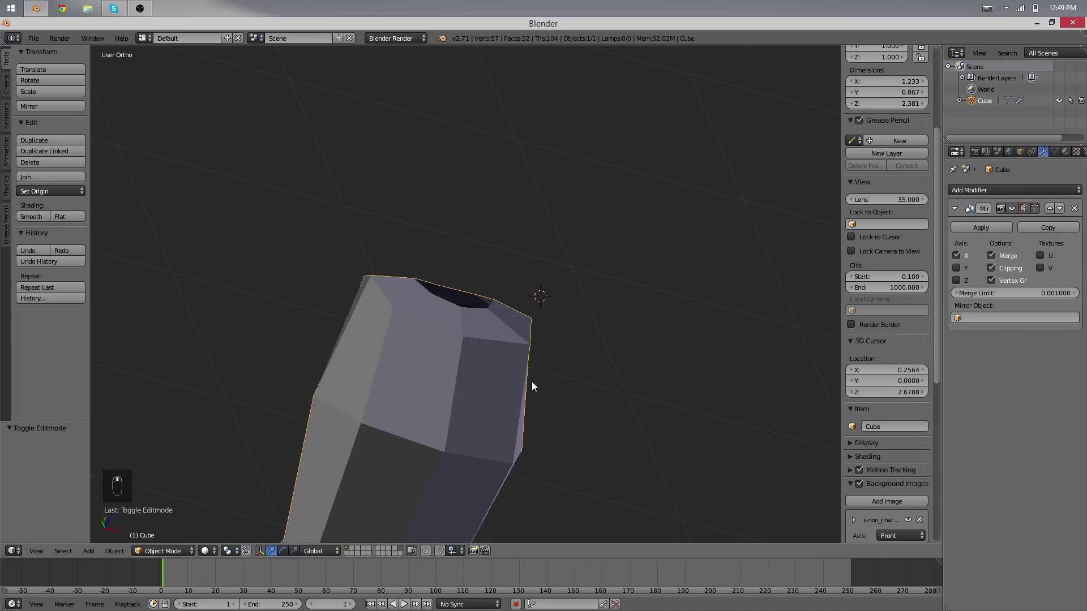
key("Tab")
middle_click_drag(485, 287, 457, 380)
key("g")
left_click(458, 380)
Narrow the neck hole by moving its edge loop 0.019 inward along X.
right_click(480, 334, "alt")
key("g")
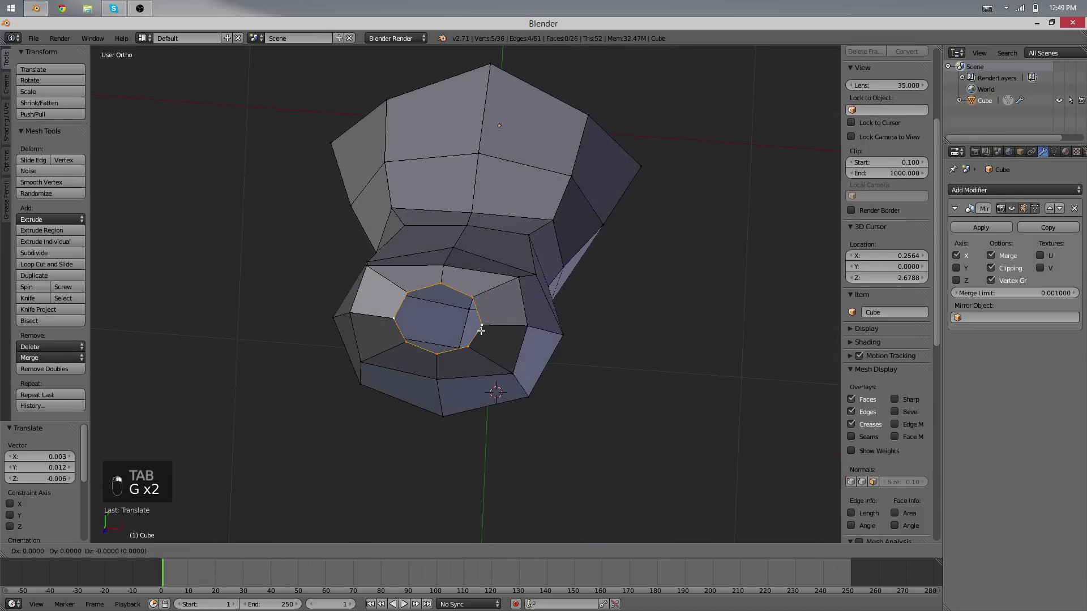
left_click(474, 333)
Extrude the neck hole's edge loop 0.252 upward along Z to form the neck.
key("KP_1")
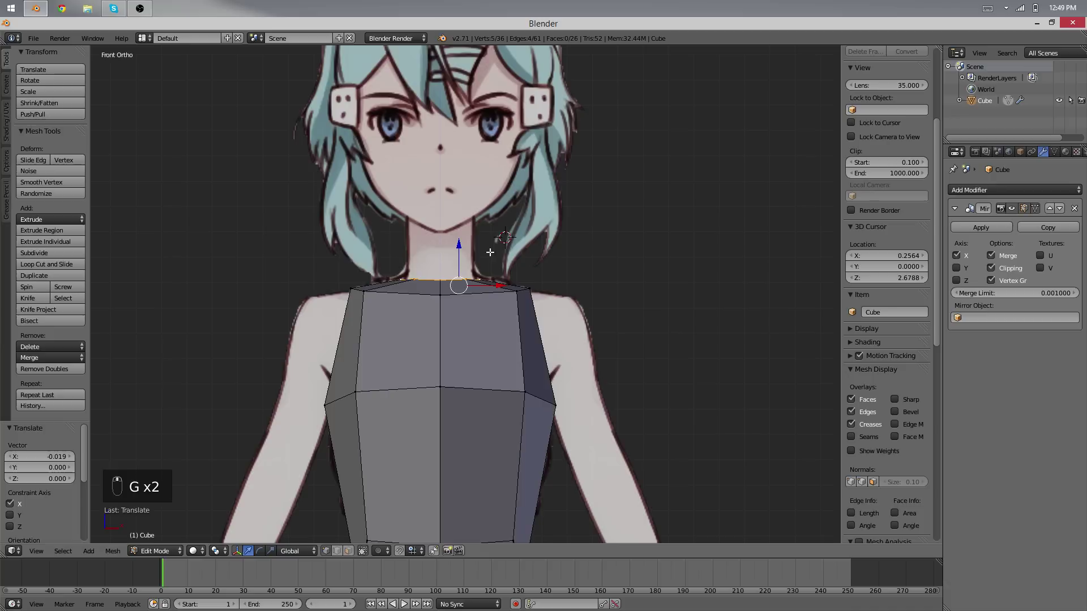
key("g")
right_click(485, 293)
key("e")
middle_click(488, 268)
left_click(499, 234)
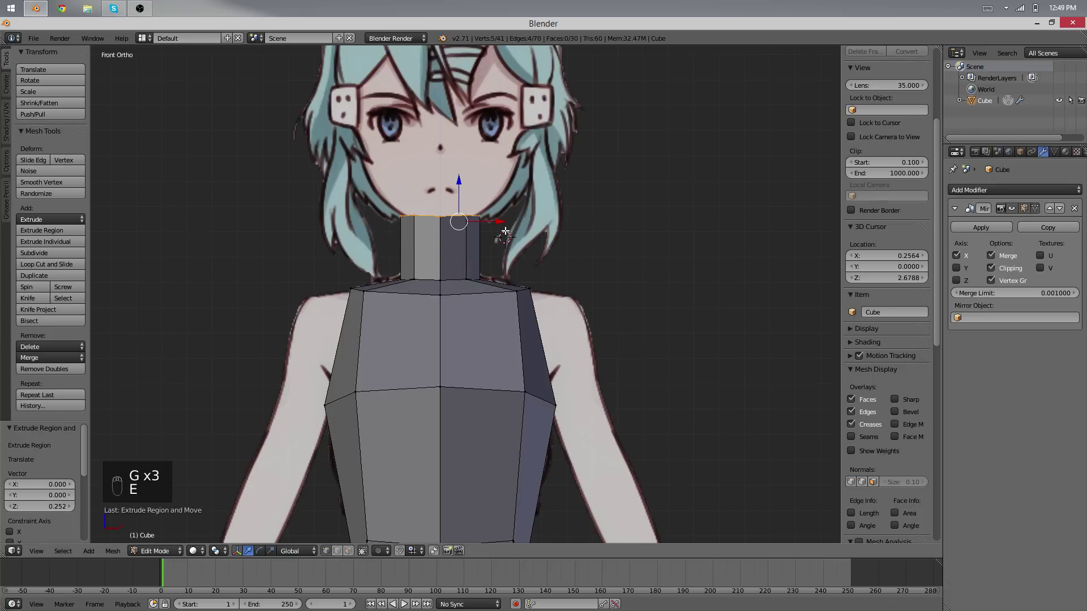
Move the neck's top loop in and down to fit the front reference, then shift the base loop inward along X and up 0.007.
key("g")
left_click(493, 236)
key("g")
key("x")
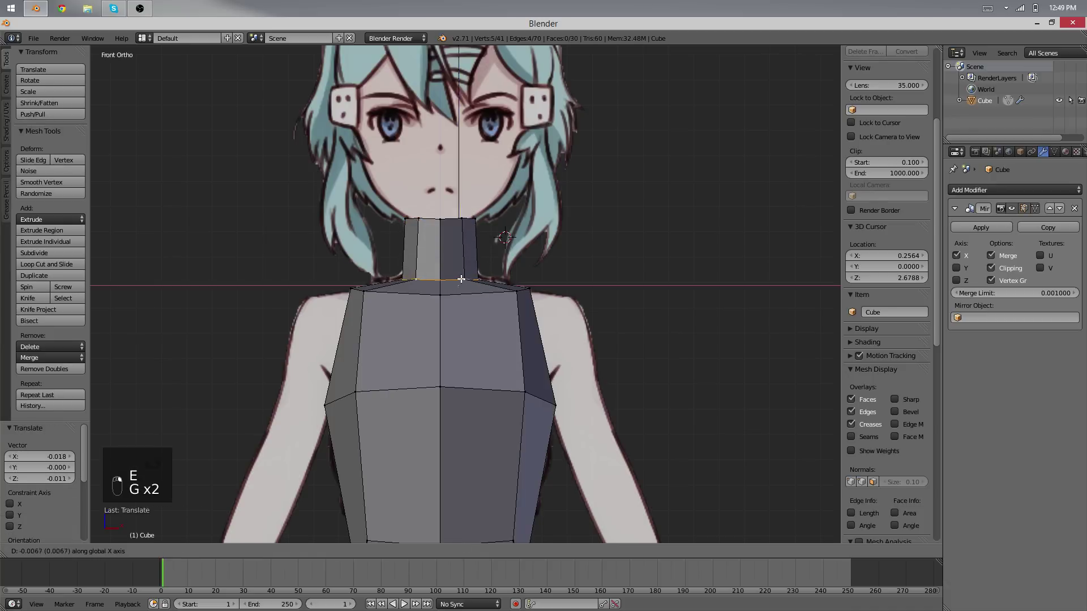
left_click(465, 278)
key("g")
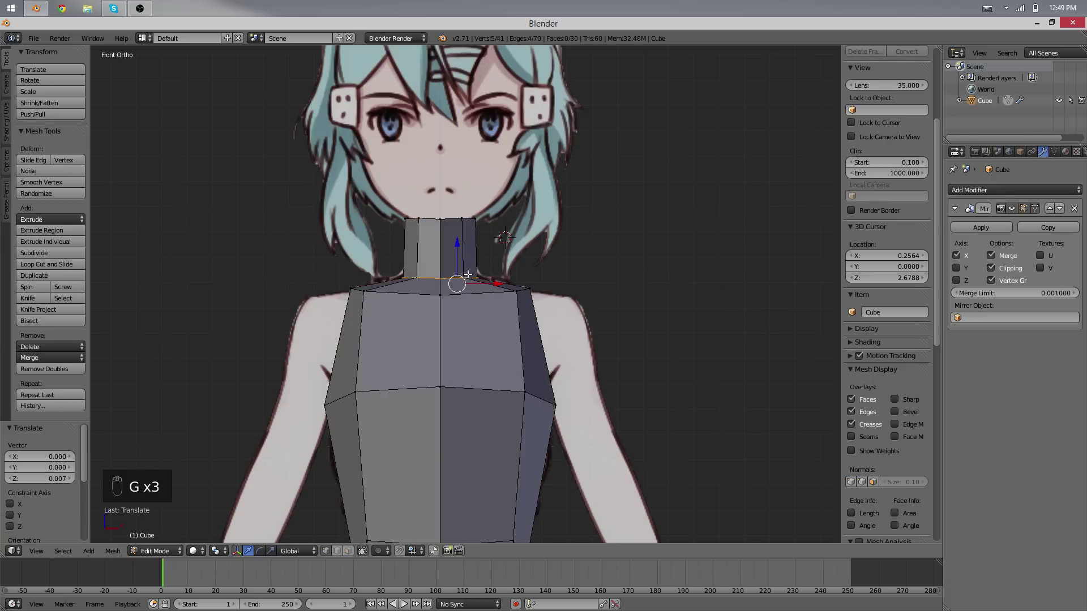
key("g")
left_click(480, 248)
key("ctrl+z")
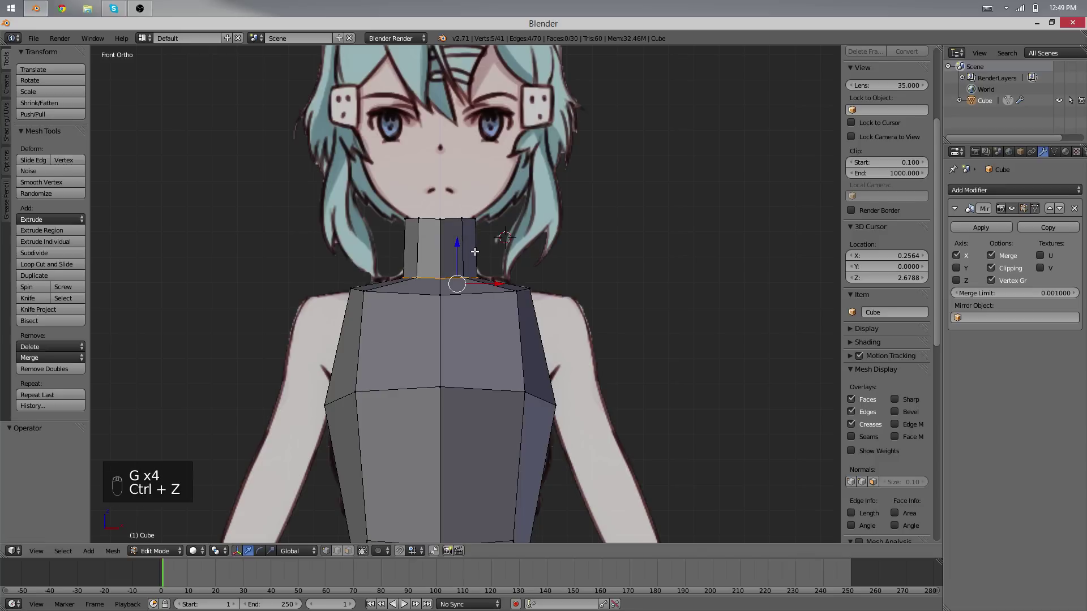
Insert an edge loop just above the neck's base and move the base loop 0.020 outward along X.
key("ctrl+r")
left_click(480, 269)
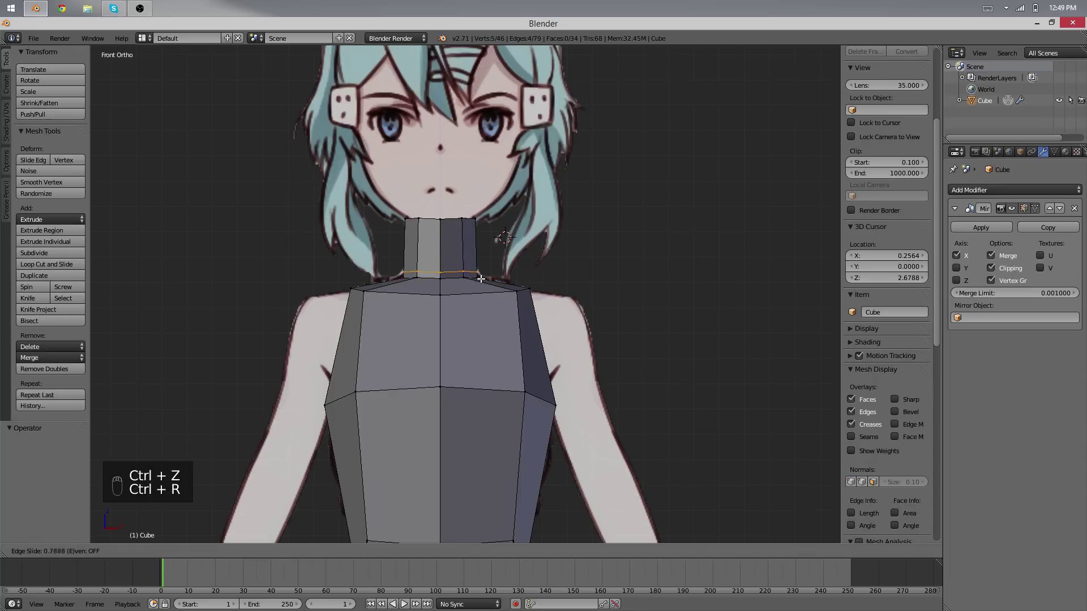
left_click(449, 287)
key("g")
middle_click(459, 279)
left_click(462, 280)
key("g")
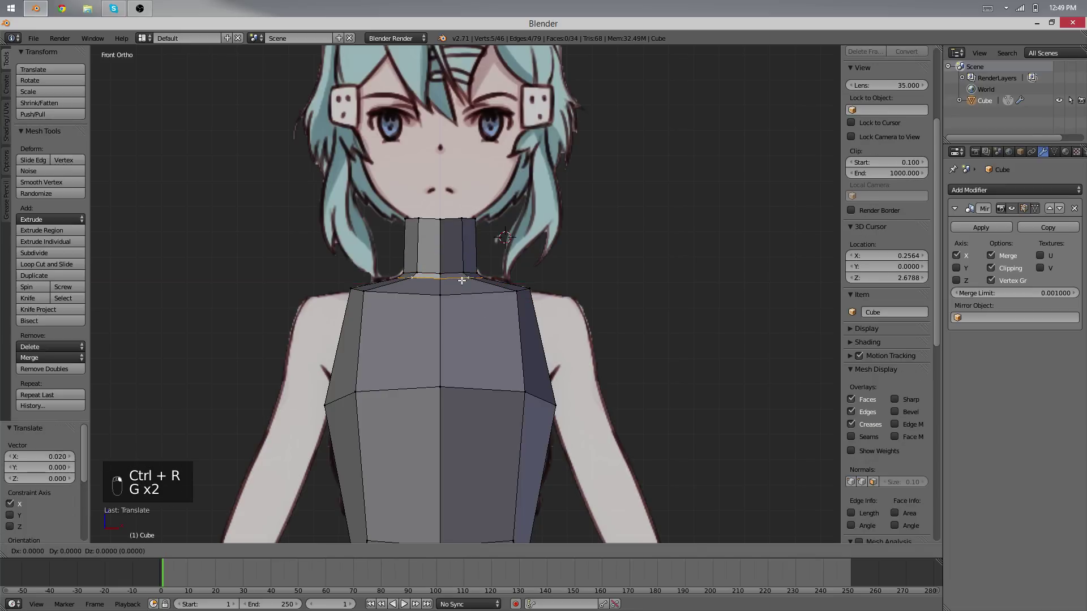
In the side view, move and rotate the two rear vertices at the neck's base toward the reference's back line.
key("Tab")
middle_click_drag(464, 280, 536, 233)
scroll(534, 235, "up", 6)
key("Tab")
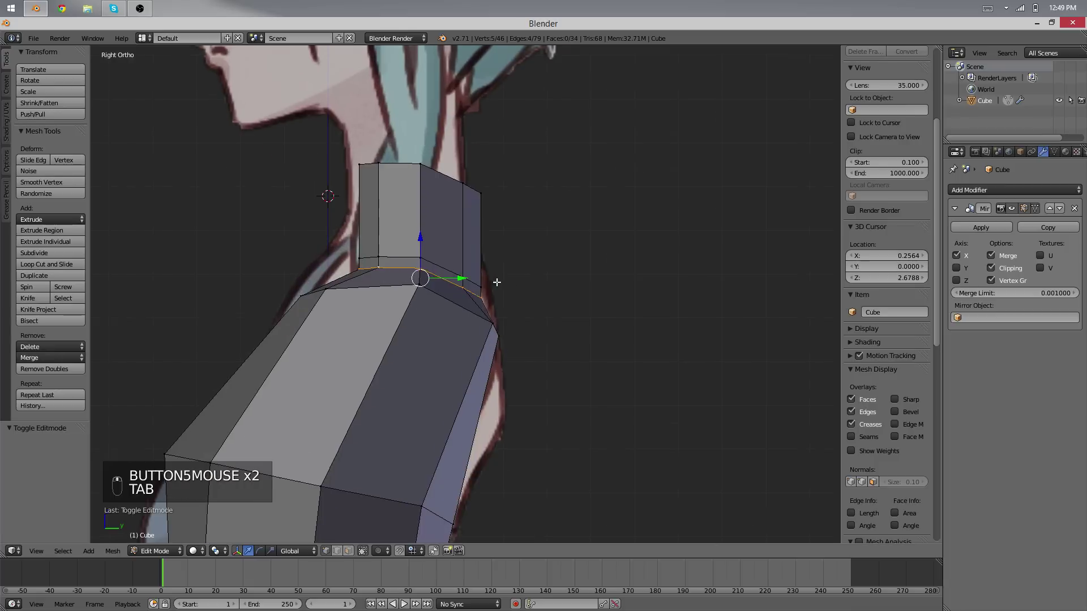
right_click(485, 292)
right_click(486, 298, "shift")
key("g")
left_click(494, 288)
key("r")
left_click(556, 242)
key("g")
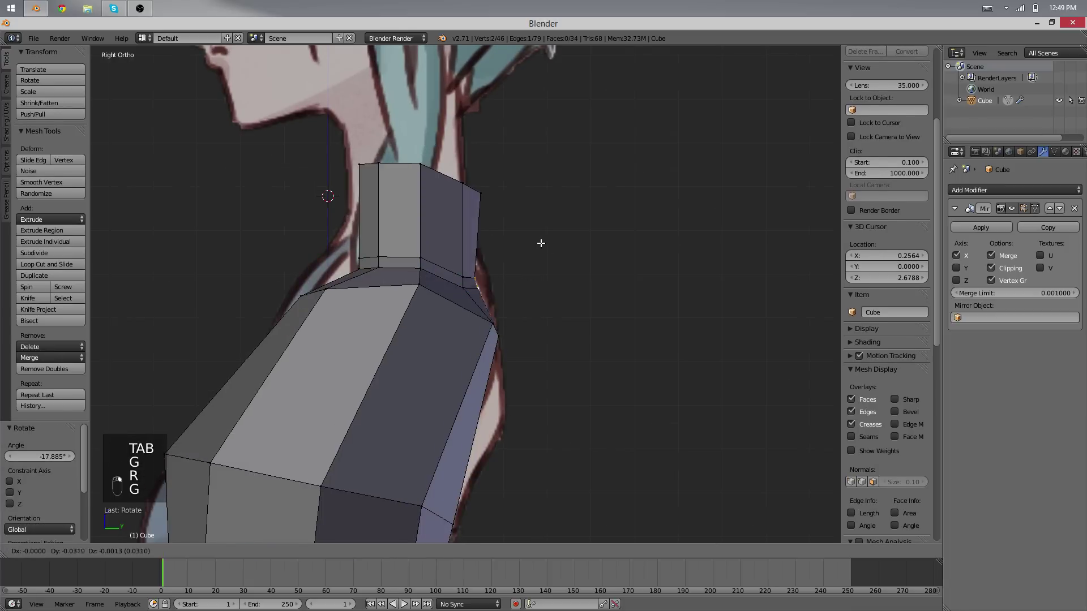
left_click(548, 239)
key("r")
left_click(553, 253)
Reposition the rear vertices of the two lower neck loops, rotating one pair by -10.37°, to even out the nape.
key("g")
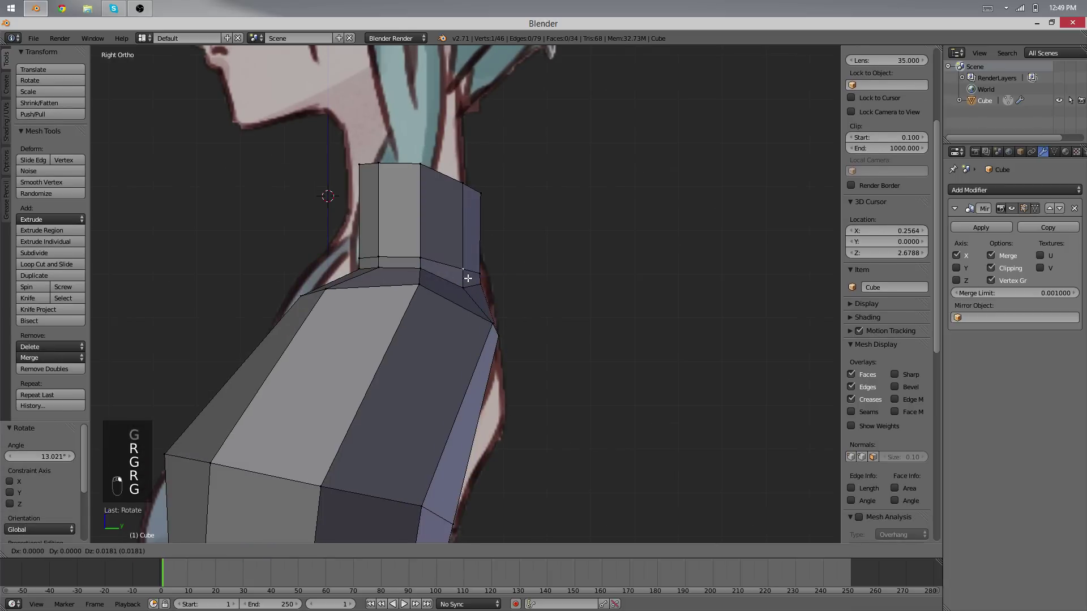
right_click(468, 284)
right_click(468, 289, "shift")
key("g")
left_click(469, 273)
key("r")
left_click(574, 229)
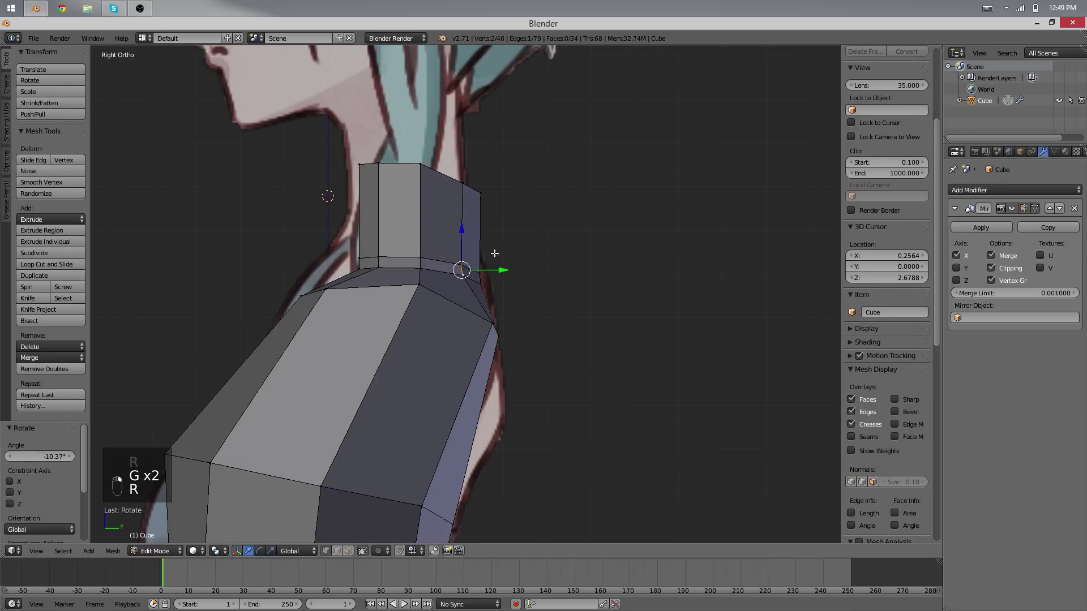
right_click(481, 263)
key("g")
left_click(478, 255)
Raise the two rear vertices of the neck's top loop and rotate them to level the top of the neck.
right_click(480, 194)
right_click(459, 185, "shift")
key("g")
left_click(454, 165)
key("r")
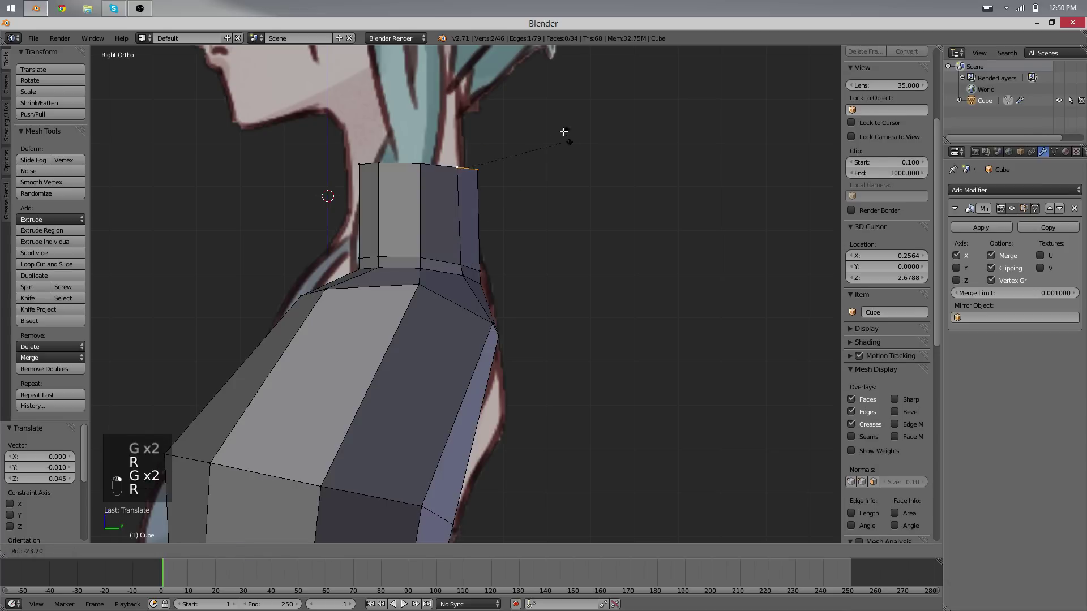
left_click(563, 134)
key("g")
left_click(562, 129)
Move the neck's top loop forward and tilt it to follow the neck in the side reference.
right_click(461, 162, "alt")
key("g")
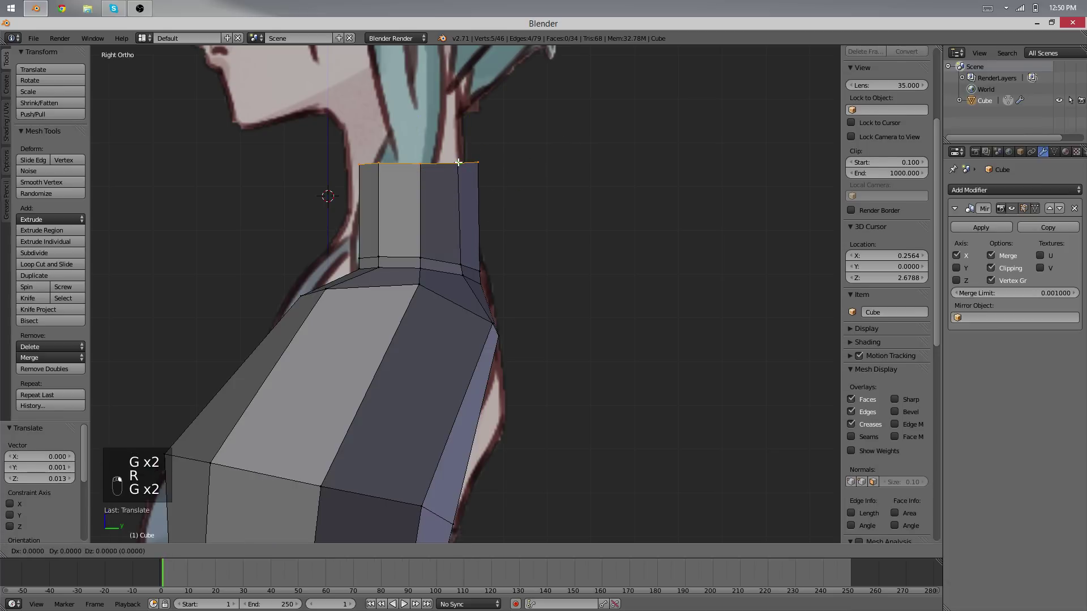
left_click(447, 161)
key("r")
left_click(529, 142)
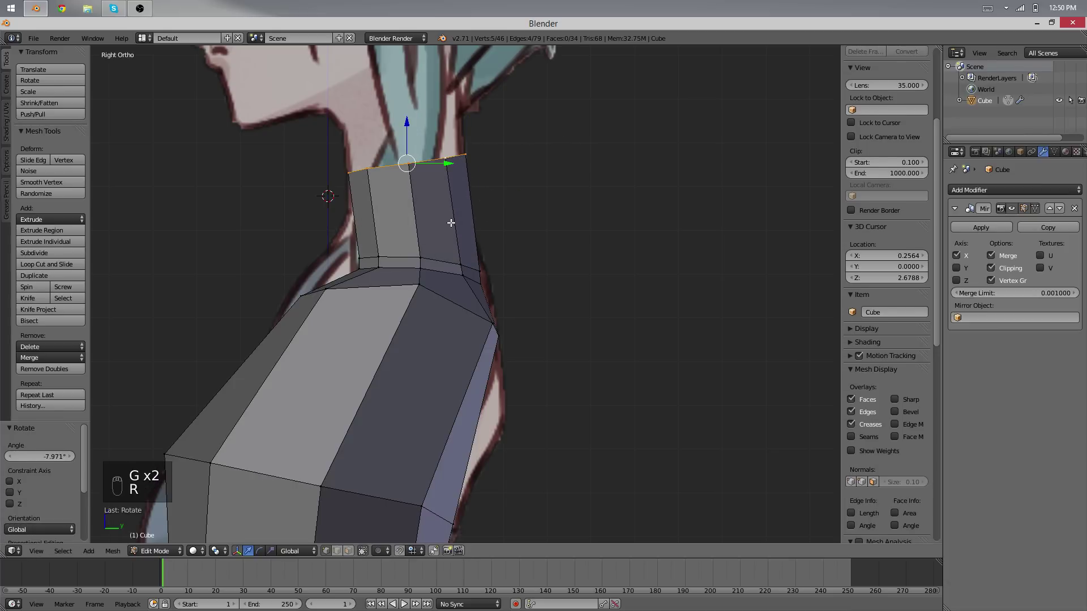
key("g")
left_click(551, 211)
key("r")
left_click(550, 214)
Examine the torso and neck in object mode from several angles and against the front reference.
middle_click_drag(327, 209, 397, 301)
scroll(396, 301, "up", 4)
key("Tab")
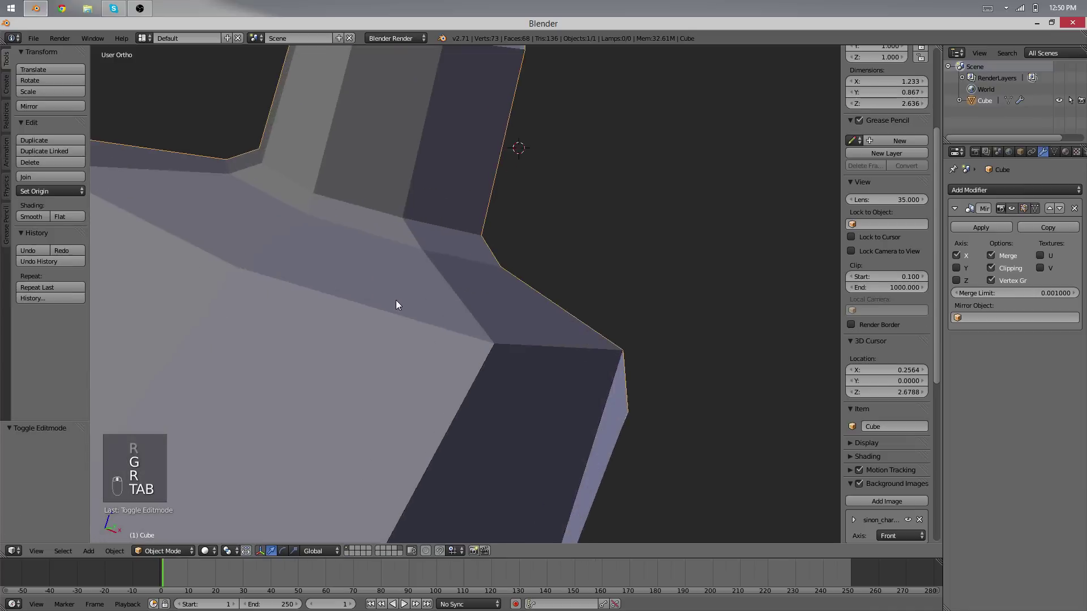
scroll(396, 304, "down", 7)
middle_click_drag(583, 303, 420, 282)
key("super")
key("super")
key("KP_1")
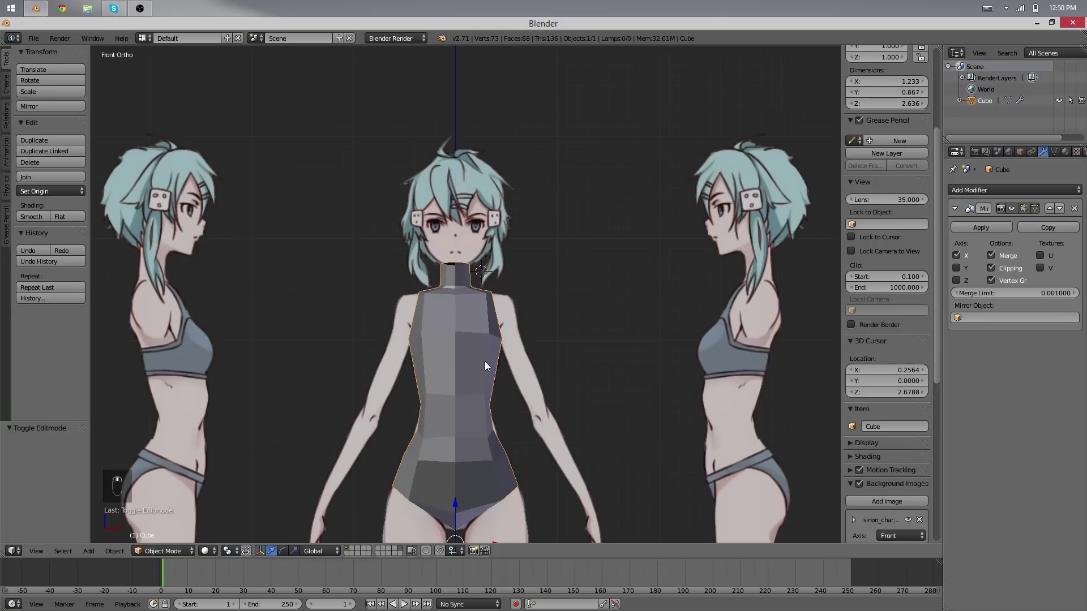
middle_click_drag(484, 361, 487, 313, "shift")
middle_click_drag(512, 435, 498, 359, "shift")
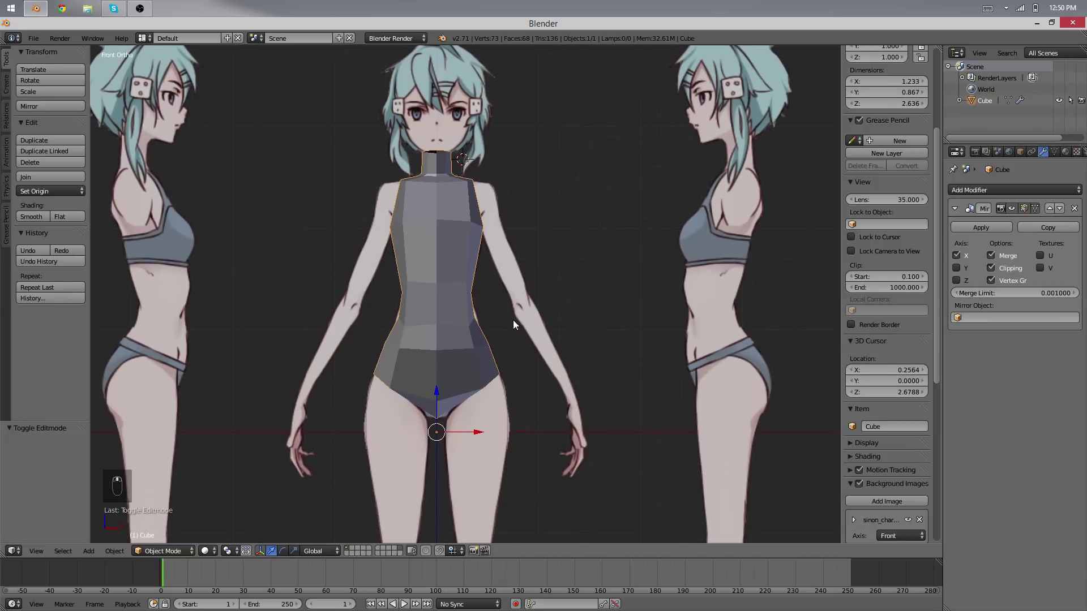
middle_click_drag(512, 321, 554, 352, "shift")
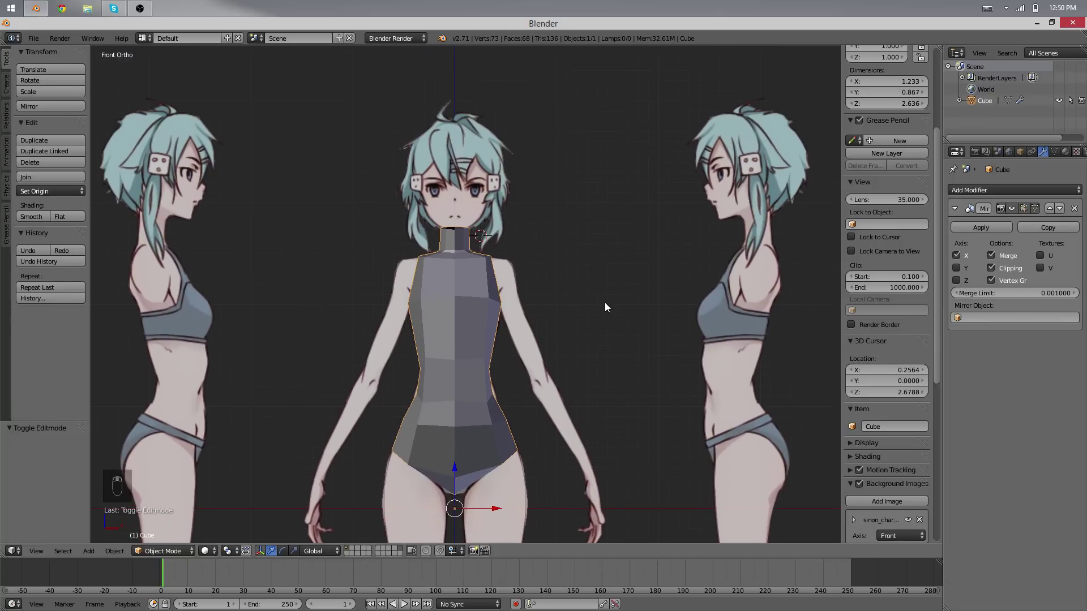
middle_click_drag(604, 266, 402, 279)
scroll(368, 283, "up", 4)
Return to edit mode on the torso and switch to face selection.
key("Tab")
middle_click_drag(457, 325, 442, 368)
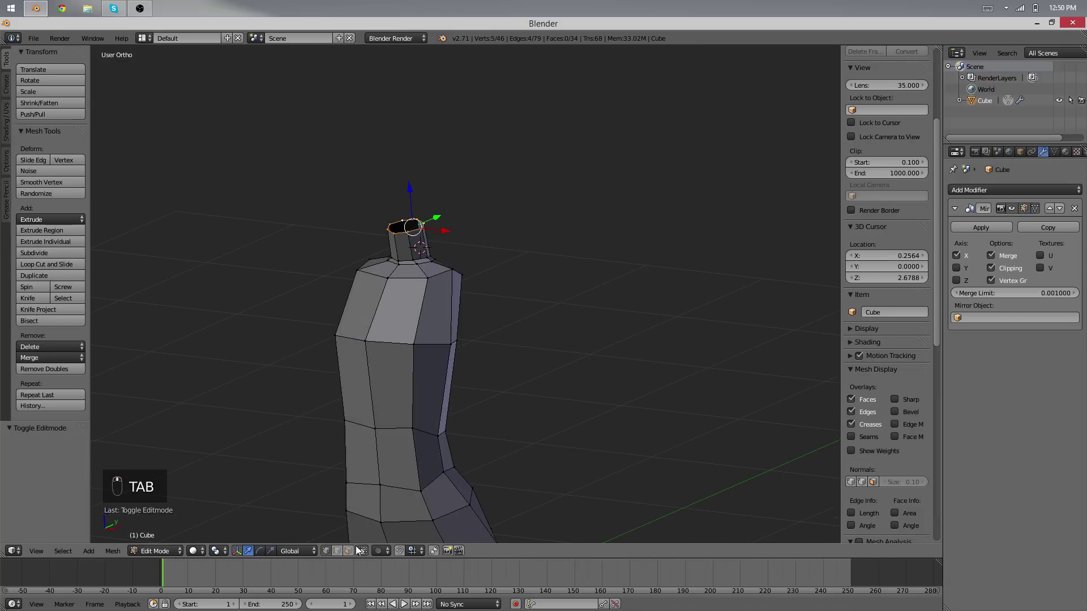
left_click(349, 550)
middle_click_drag(451, 300, 534, 259)
key("KP_1")
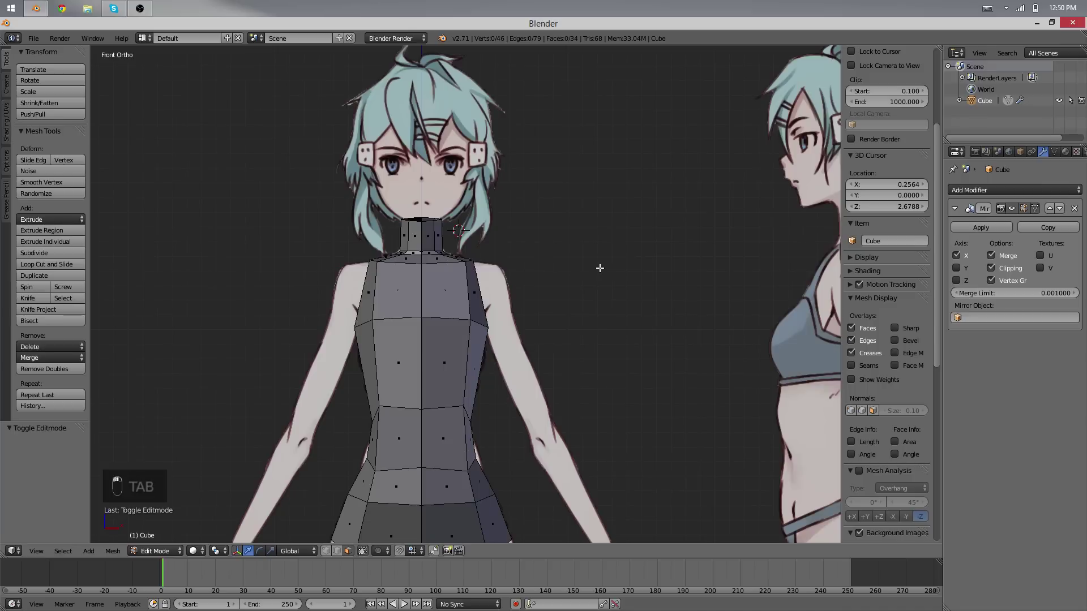
scroll(535, 319, "down", 5, "shift")
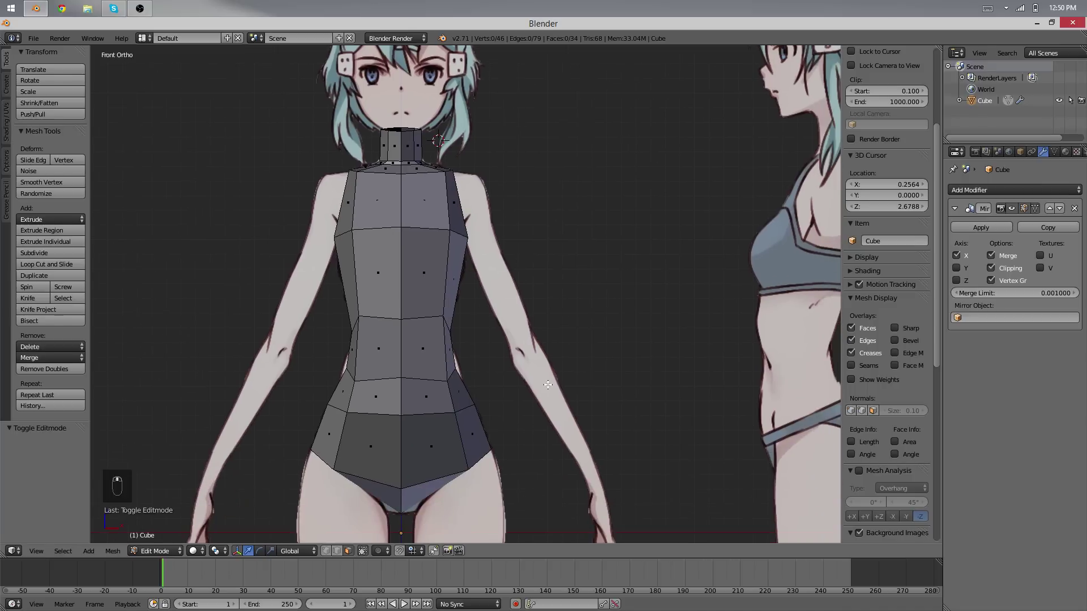
middle_click_drag(563, 376, 442, 363)
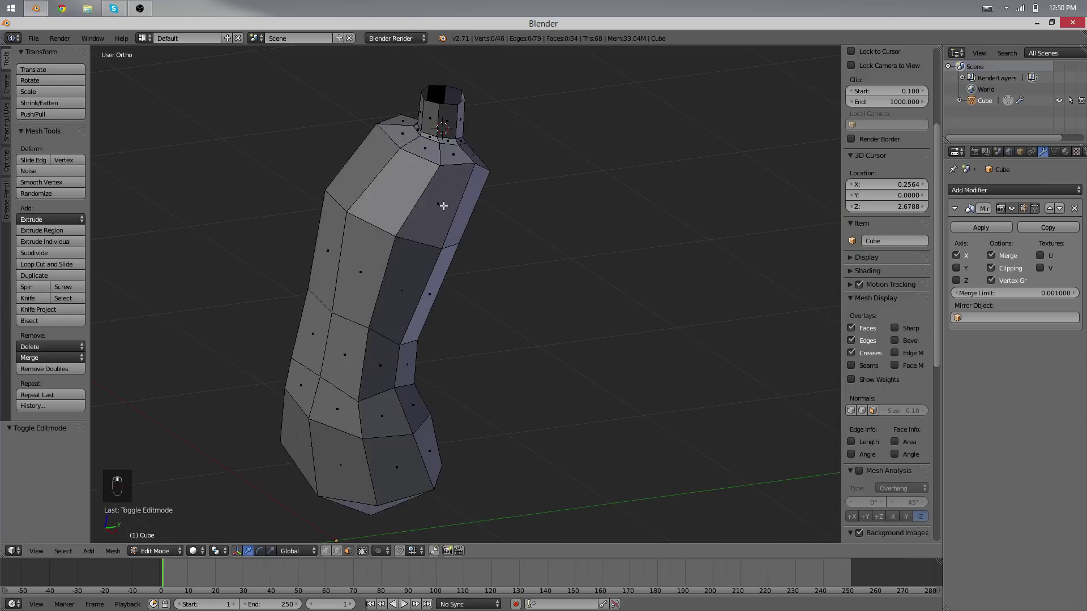
Pick faces on the upper side and the underside of the torso to check where the limbs attach.
right_click(443, 204)
right_click(464, 207)
middle_click_drag(396, 480, 388, 491)
right_click(389, 490)
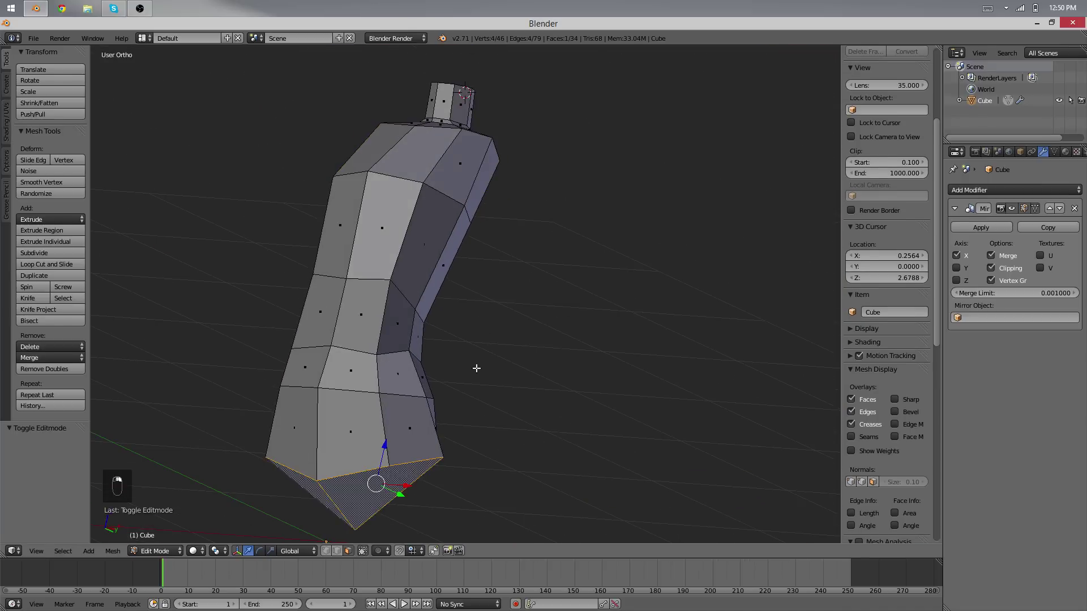
Select the two adjacent faces on the upper side of the torso where the arm attaches.
middle_click_drag(477, 369, 552, 420)
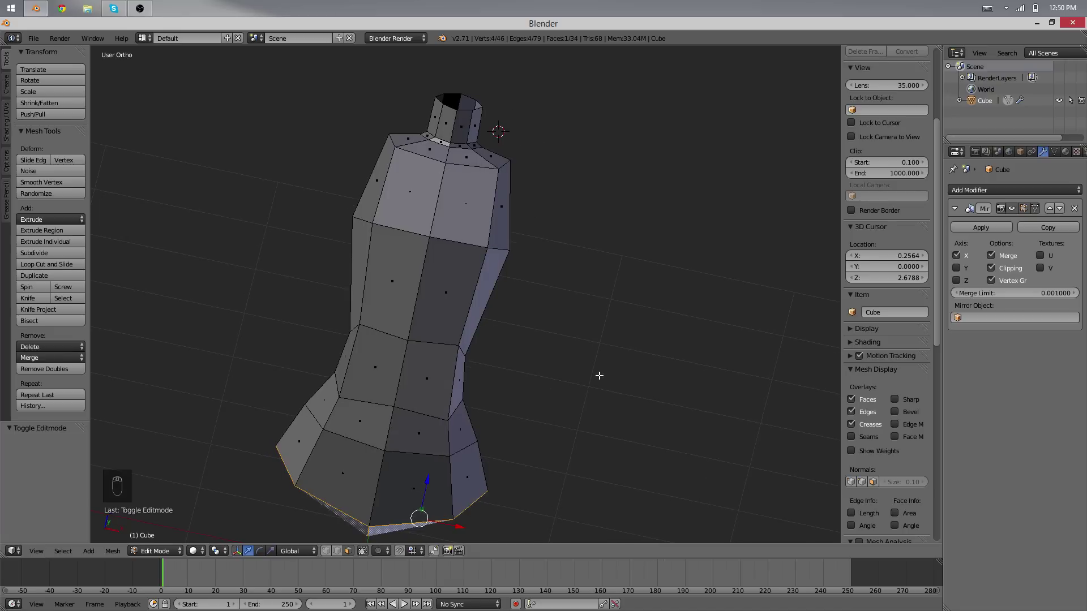
scroll(563, 338, "up", 3)
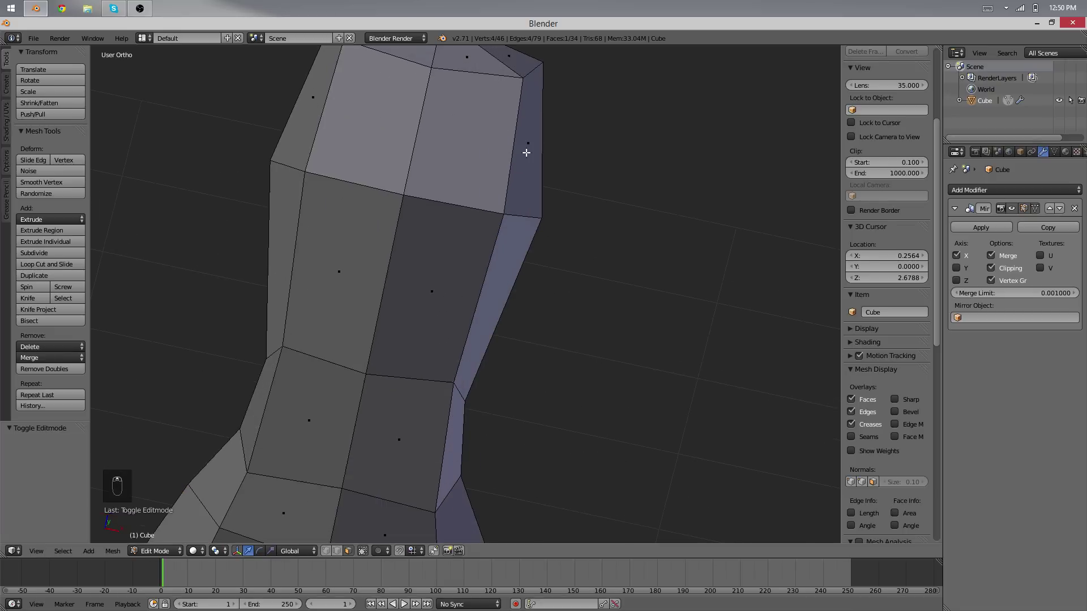
scroll(441, 144, "down", 6)
middle_click_drag(568, 374, 581, 251)
key("KP_1")
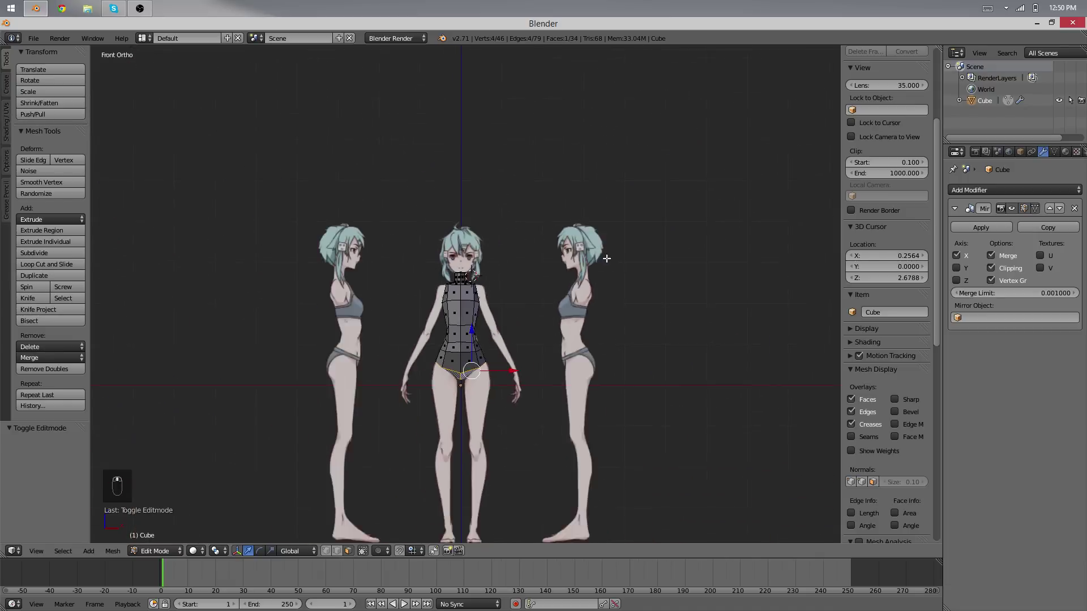
scroll(606, 258, "up", 6)
middle_click_drag(600, 272, 474, 311)
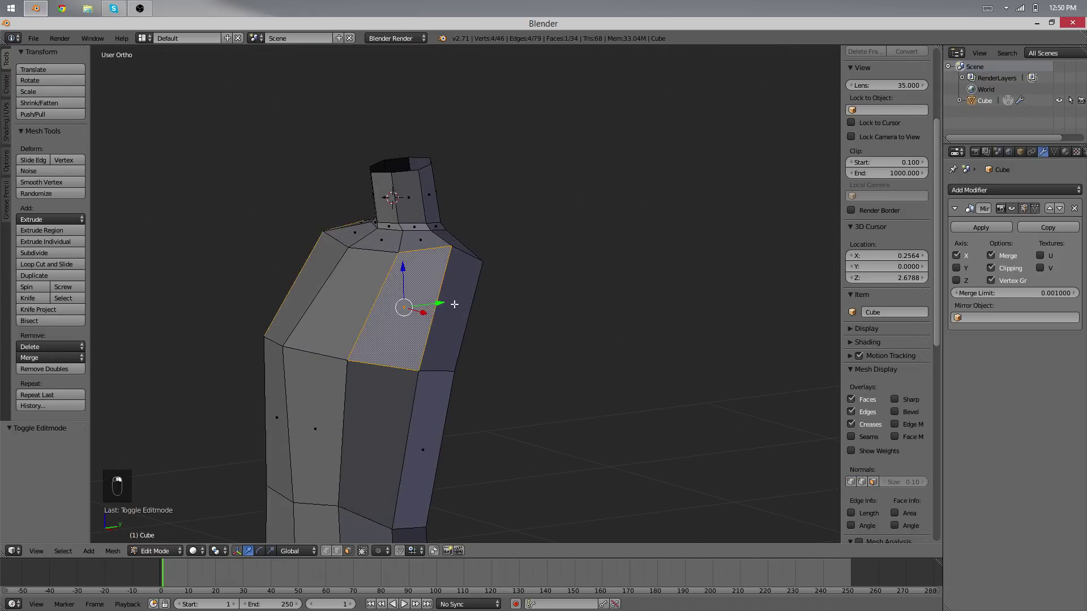
middle_click_drag(338, 305, 460, 293)
key("KP_1")
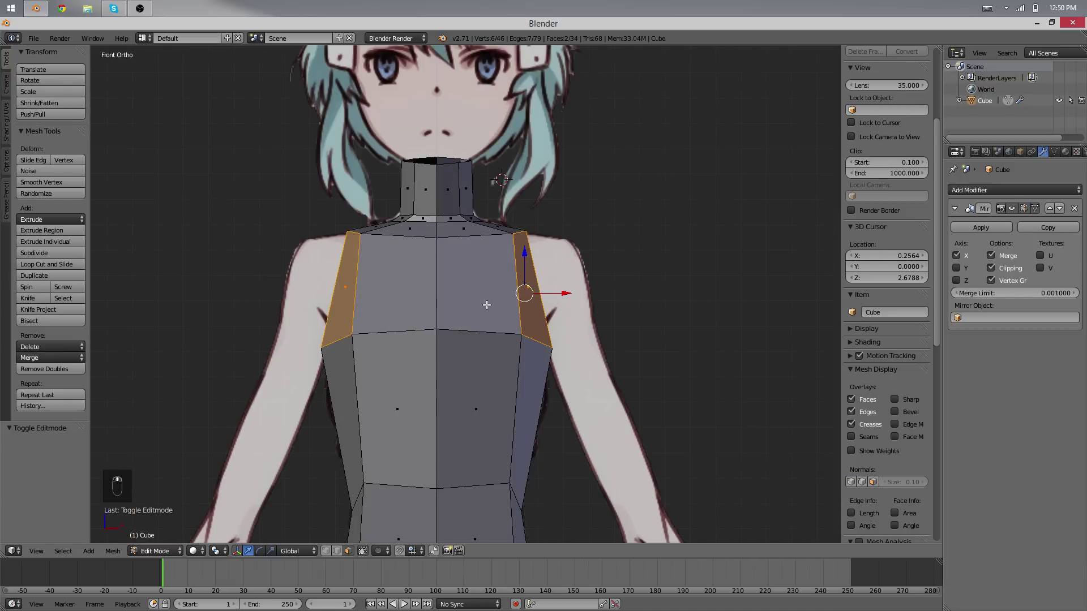
Extrude the shoulder faces into an upper arm, move its end down the reference arm and rotate it about 64°.
middle_click_drag(542, 330, 428, 157, "shift")
key("e")
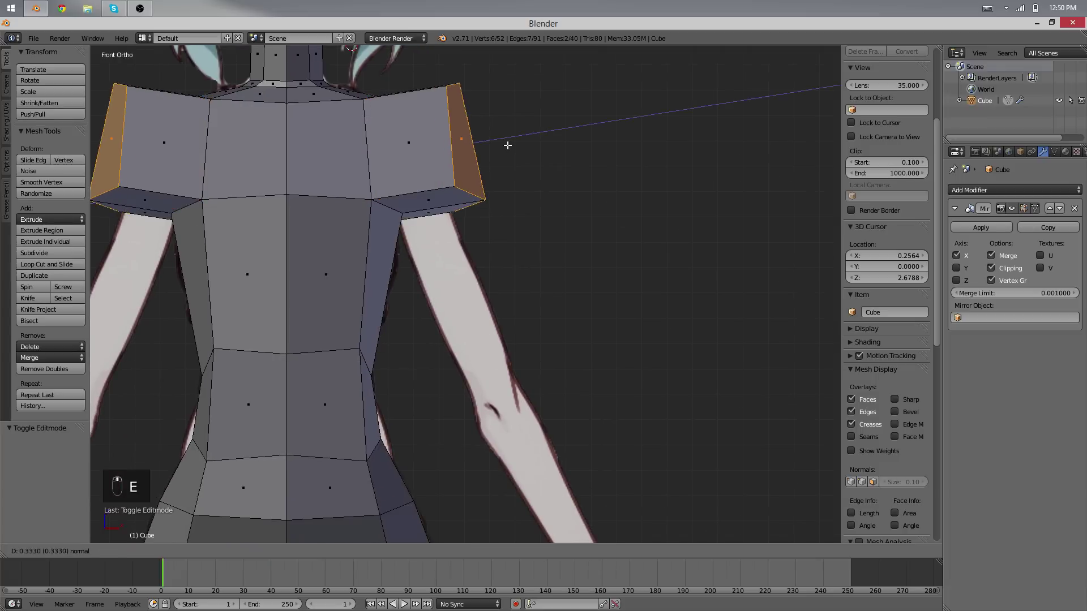
left_click(508, 148)
key("g")
left_click(522, 339)
key("r")
left_click(635, 387)
key("s")
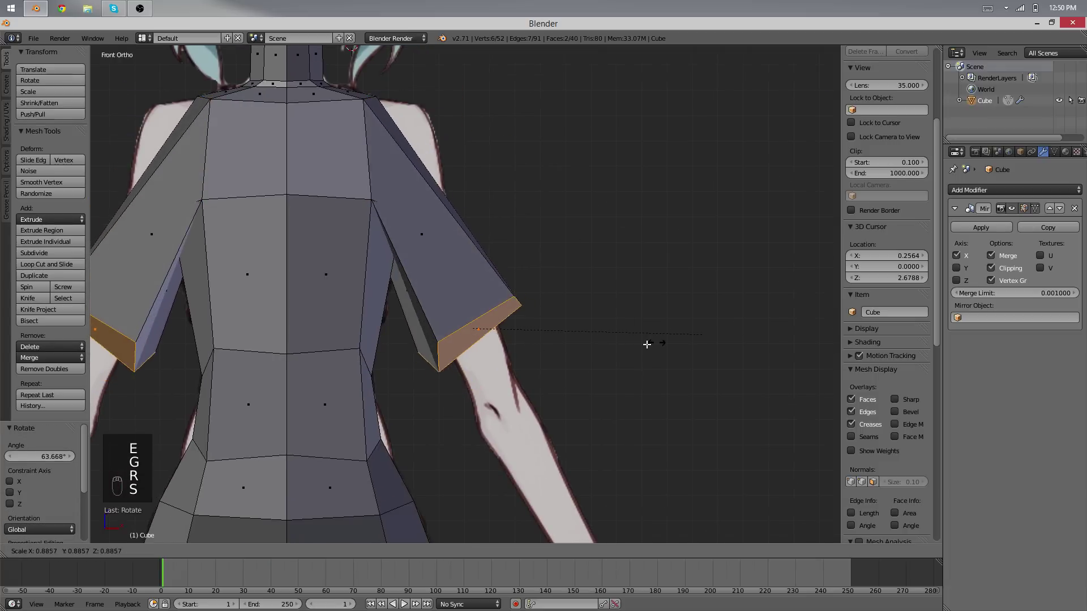
right_click(482, 343)
Round the arm's end faces using To Sphere with a factor of 1.
middle_click_drag(479, 351, 406, 352)
middle_click_drag(427, 228, 315, 231)
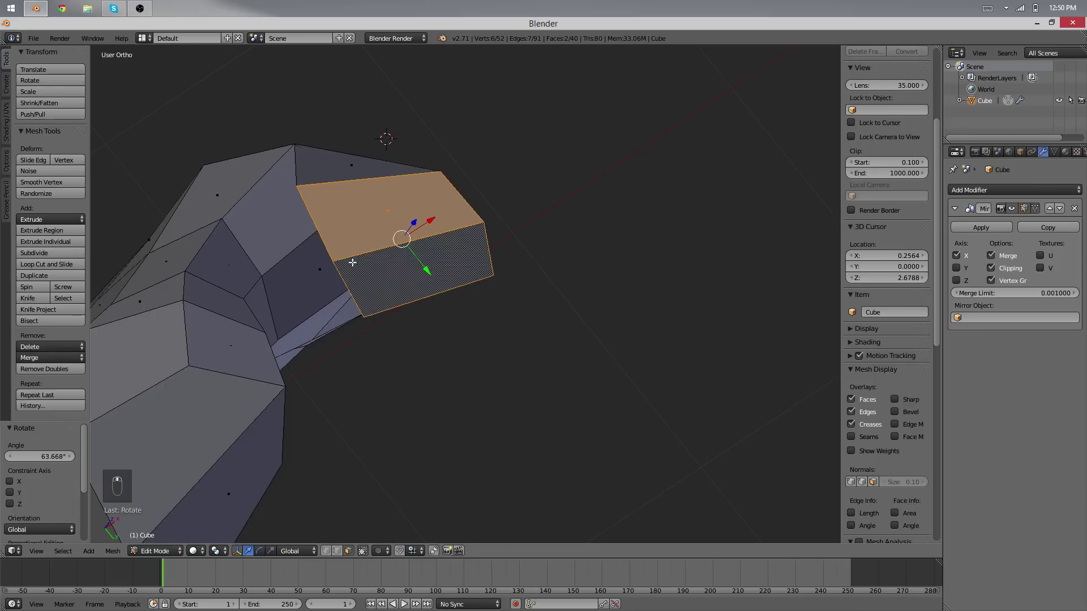
mouse_move(352, 263)
middle_mouse_down()
mouse_move(361, 245)
mouse_move(408, 358)
mouse_move(222, 260)
mouse_move(370, 261)
middle_mouse_up()
middle_click_drag(444, 289, 443, 283)
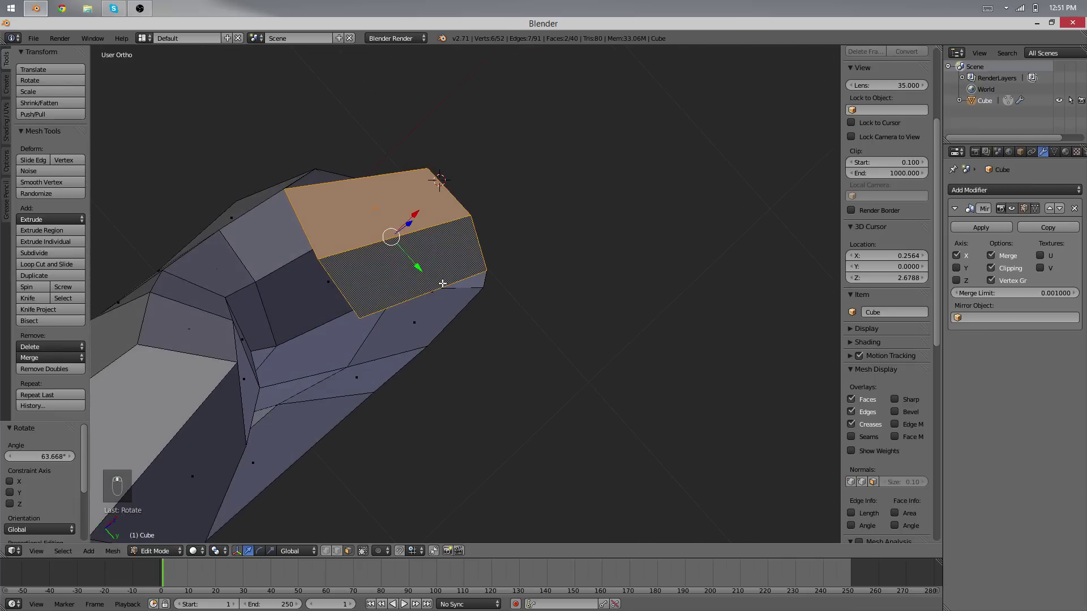
key("alt+shift+s")
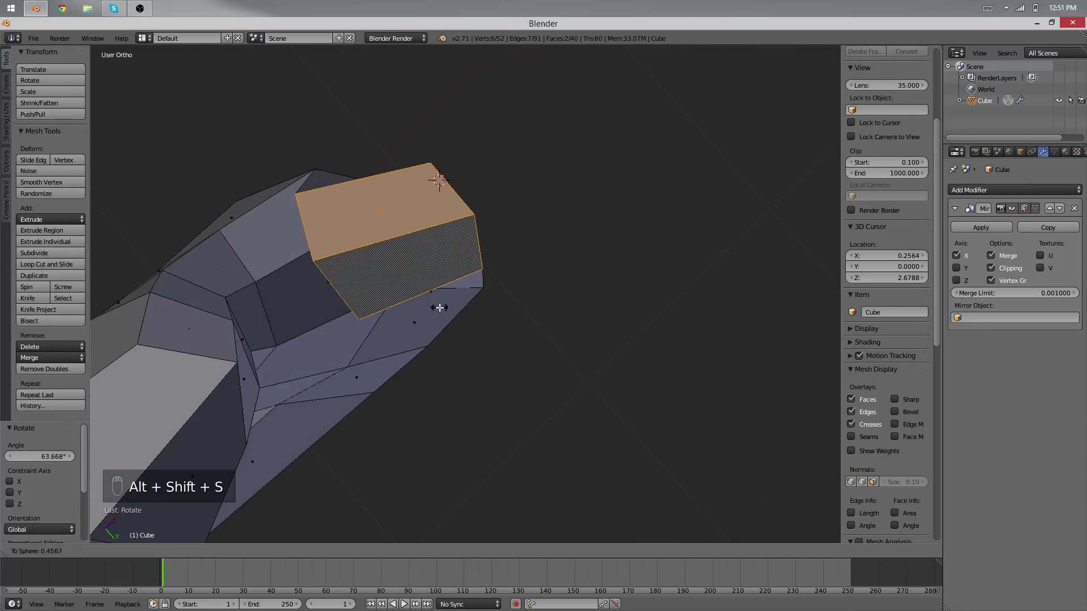
key("Return")
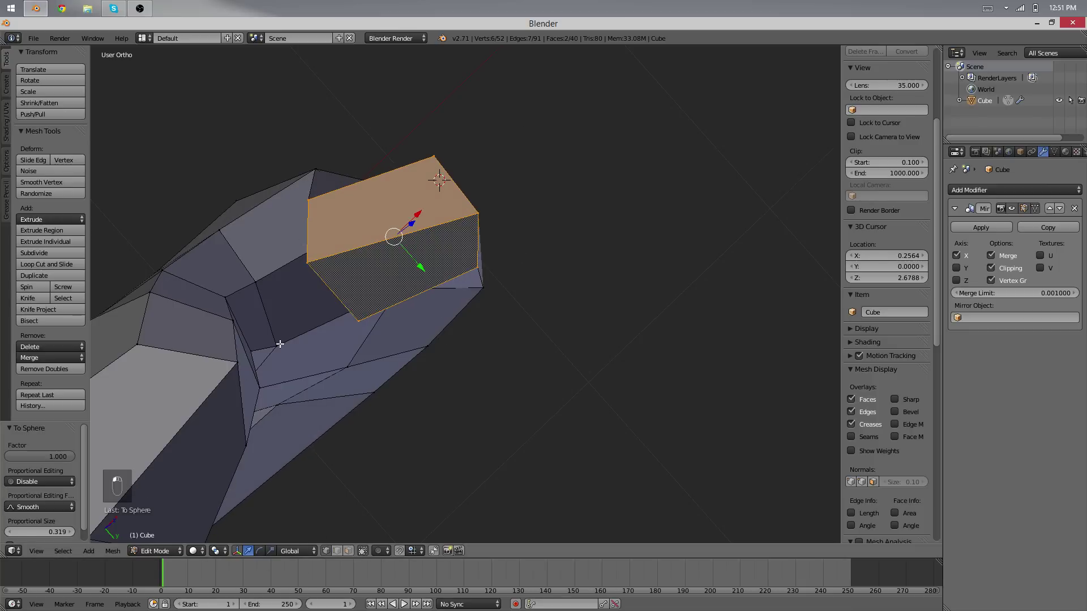
Move the corner vertices of the arm's end individually to form a more even hexagonal outline.
right_click(311, 255)
key("g")
left_click(321, 267)
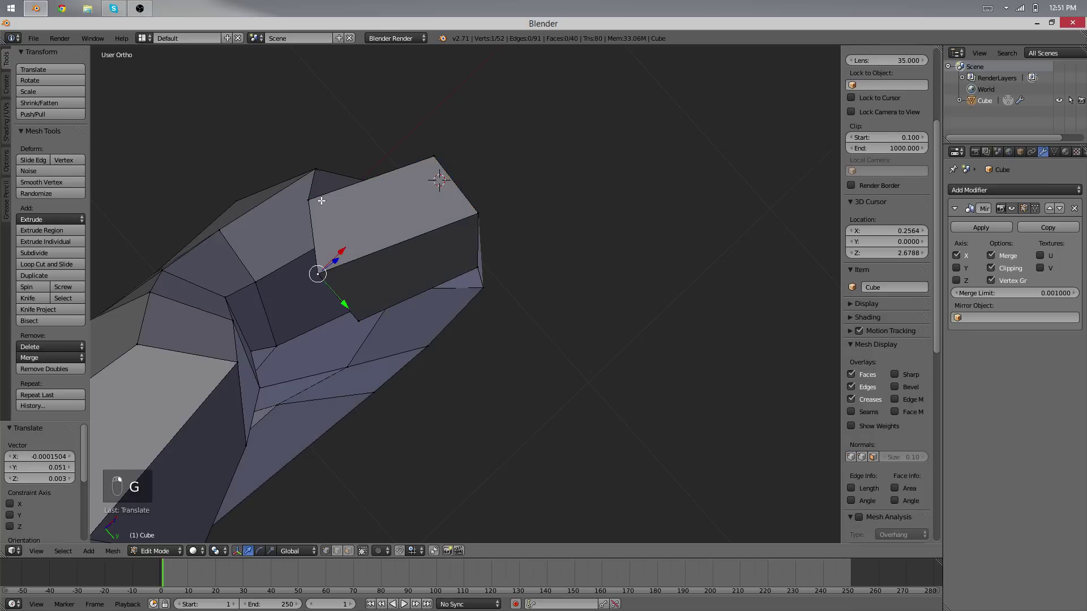
key("g")
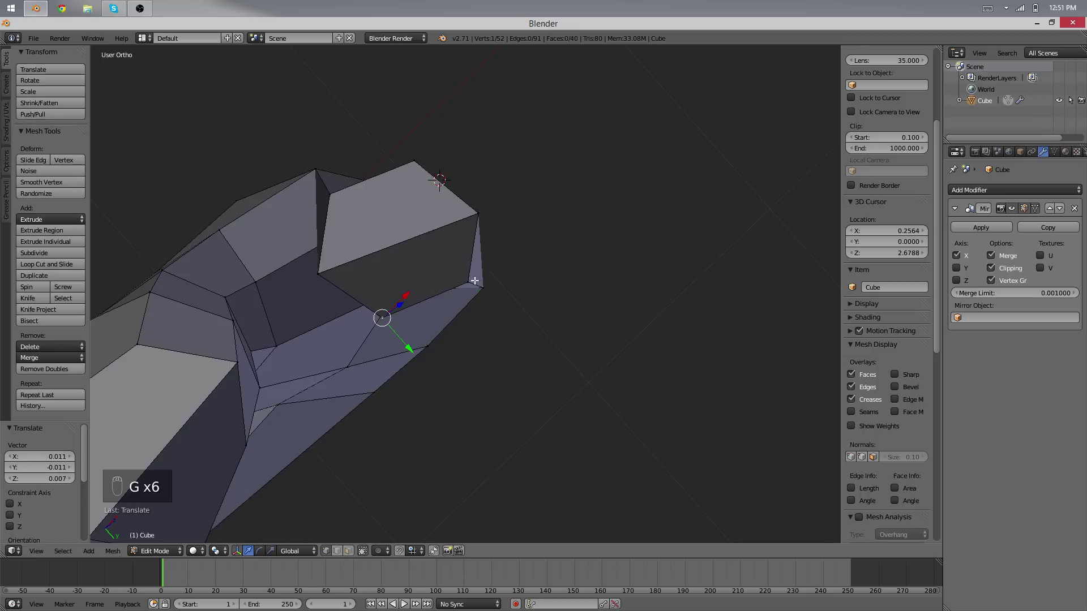
right_click(319, 273, "shift")
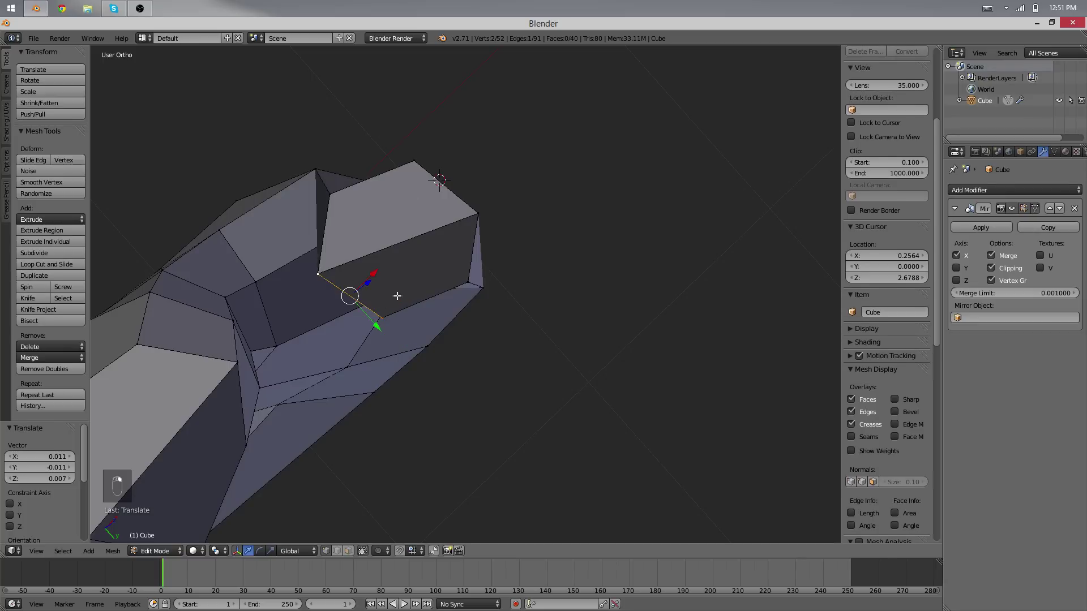
right_click(465, 280, "shift")
right_click(475, 208, "shift")
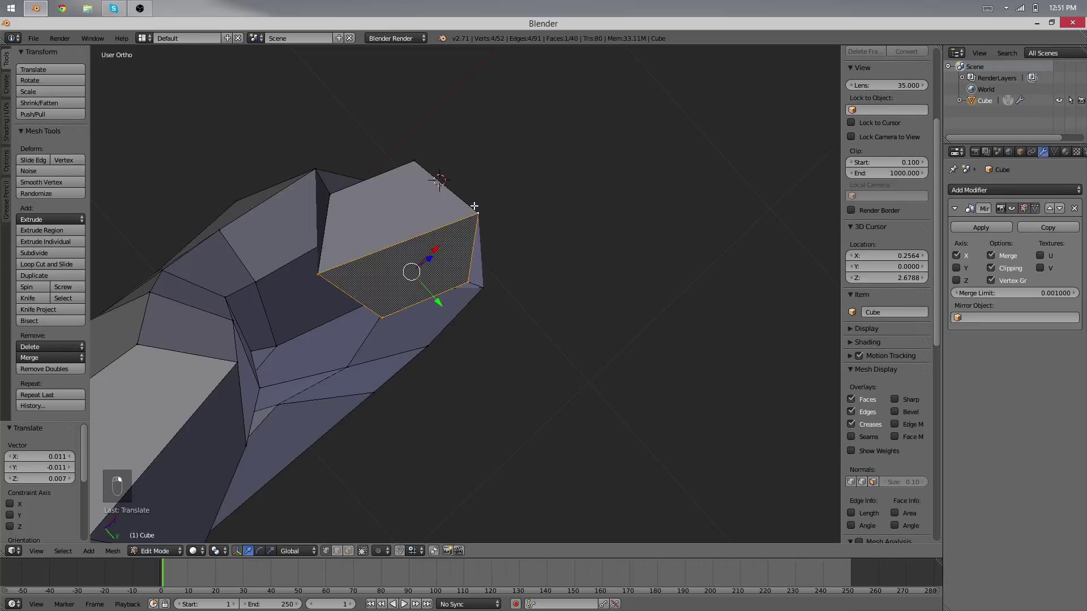
right_click(332, 197, "shift")
middle_click_drag(332, 197, 587, 312)
key("q")
key("ctrl+z")
Move the front edge of the arm's end outward and down, then rotate it about -8°.
right_click(524, 244)
right_click(475, 309, "shift")
key("g")
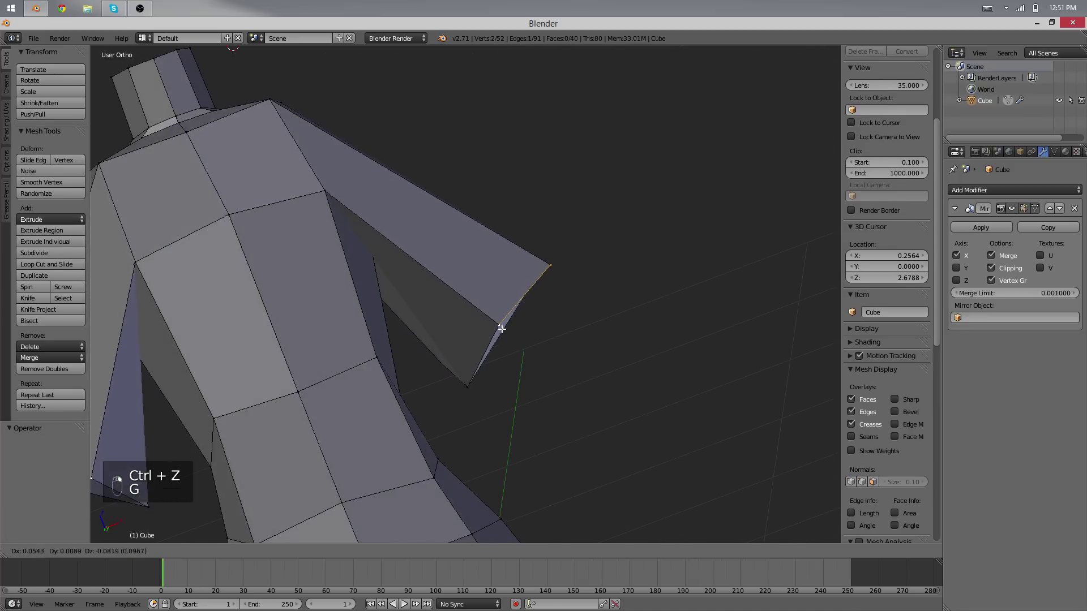
left_click(501, 328)
middle_click_drag(543, 369, 510, 421)
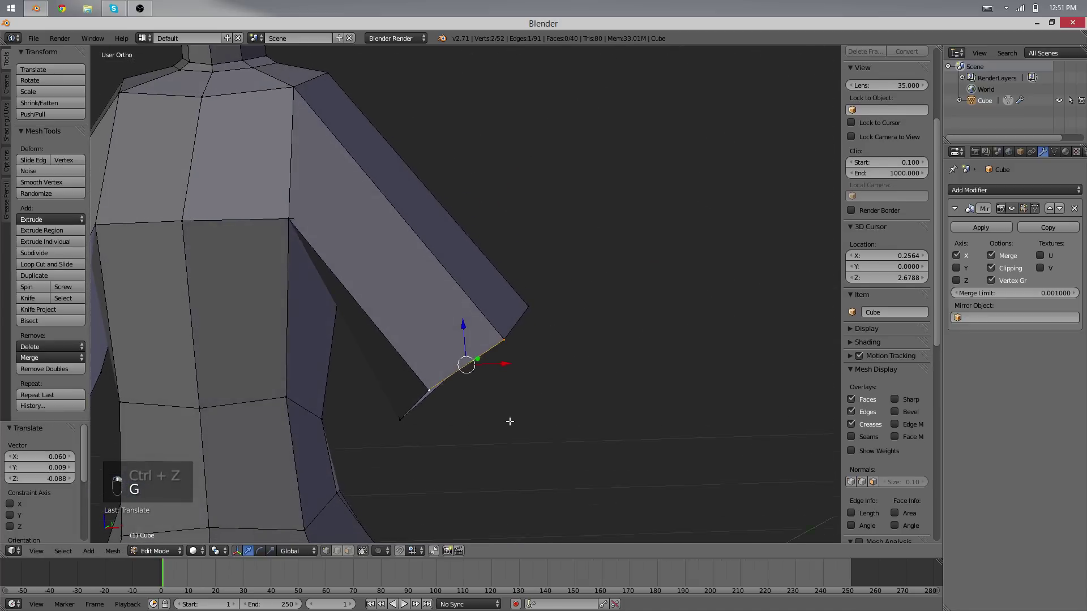
left_click(607, 359)
Rotate the rear edge of the arm's end about 12.7°.
middle_click_drag(605, 359, 351, 283)
right_click(441, 297)
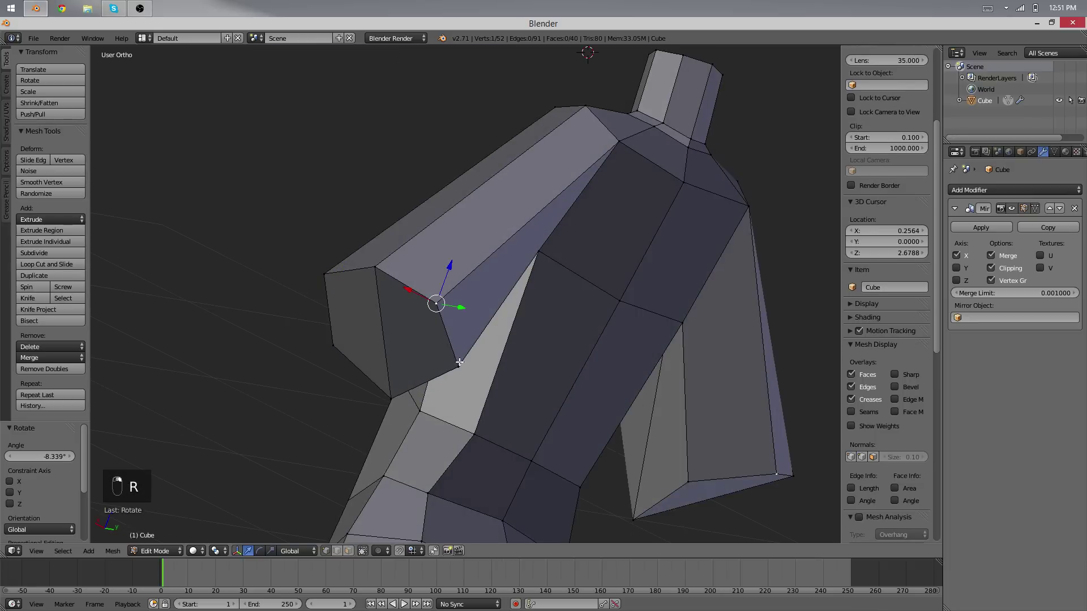
right_click(459, 362, "shift")
middle_click_drag(459, 363, 362, 280)
key("r")
left_click(594, 304)
middle_click_drag(594, 304, 571, 305)
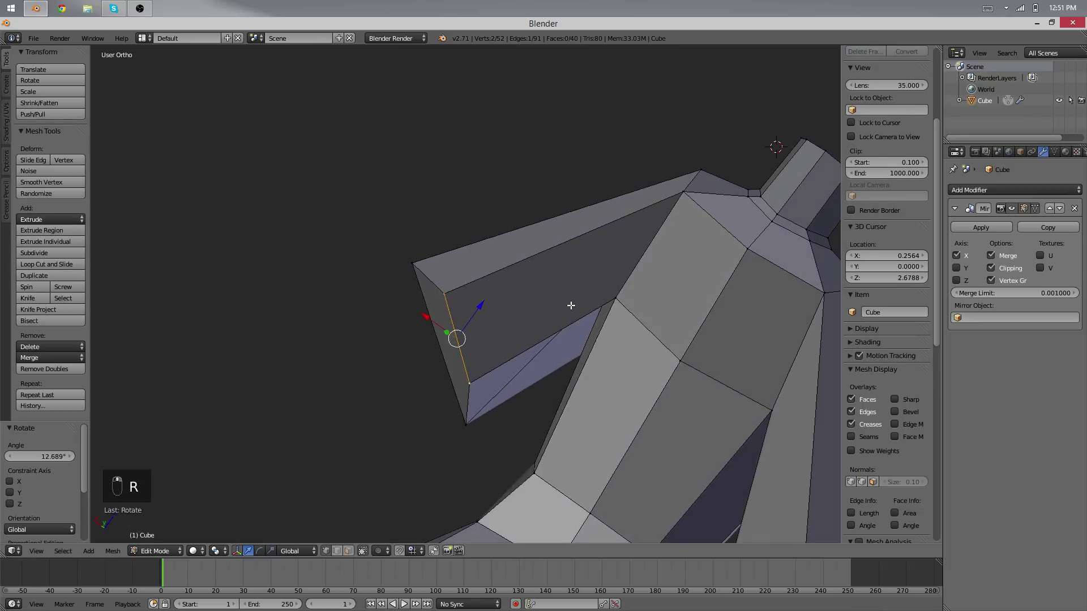
Move the rear edge of the arm's end and rotate it slightly to even out the hexagonal outline.
key("g")
left_click(553, 308)
key("g")
left_click(552, 308)
key("r")
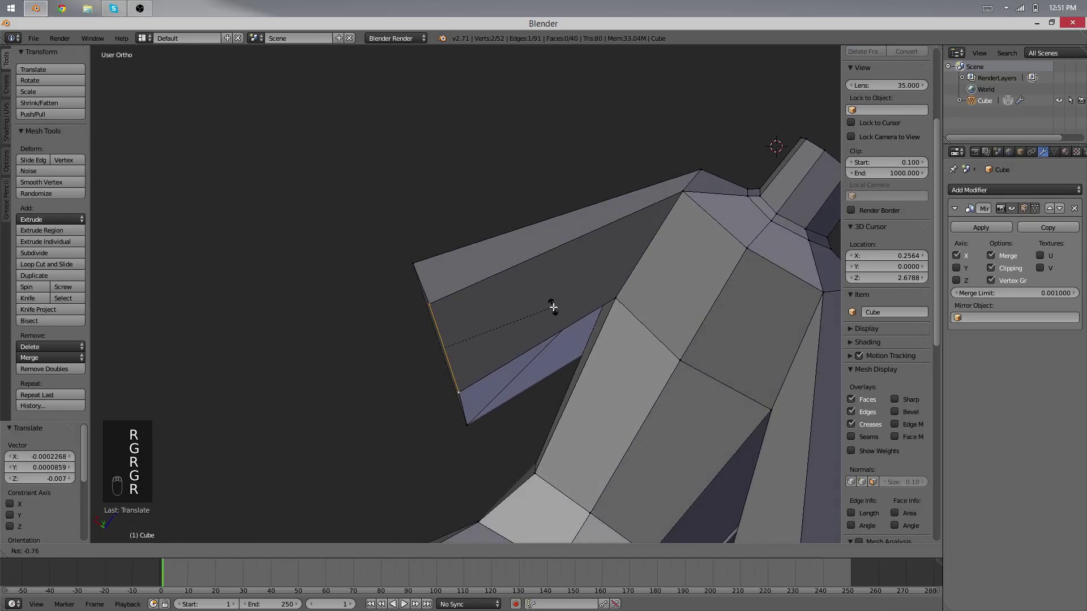
left_click(553, 307)
middle_click_drag(482, 288, 614, 283)
middle_click_drag(425, 287, 509, 249)
key("g")
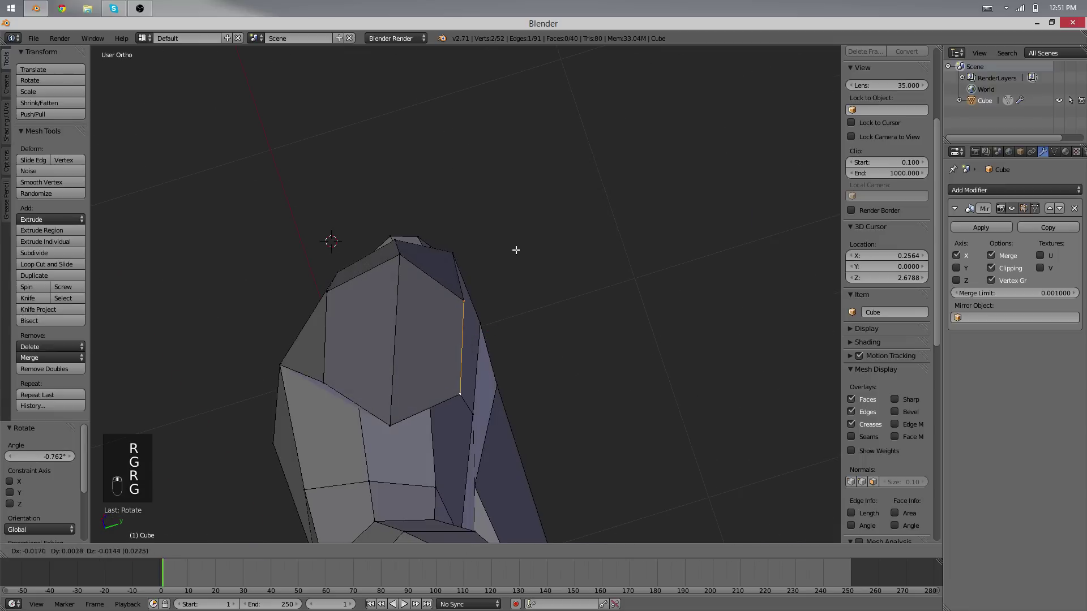
left_click(517, 250)
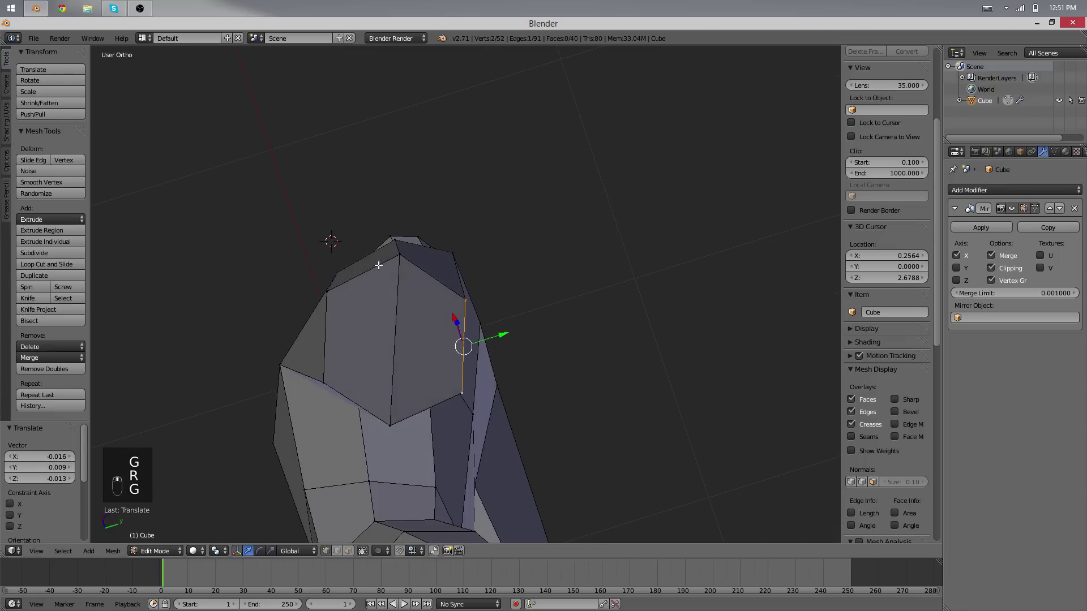
Select the arm's whole end loop, scale it down, rotate it about 10° and move it to fit the front reference.
right_click(325, 380, "shift")
right_click(391, 424, "shift")
key("KP_1")
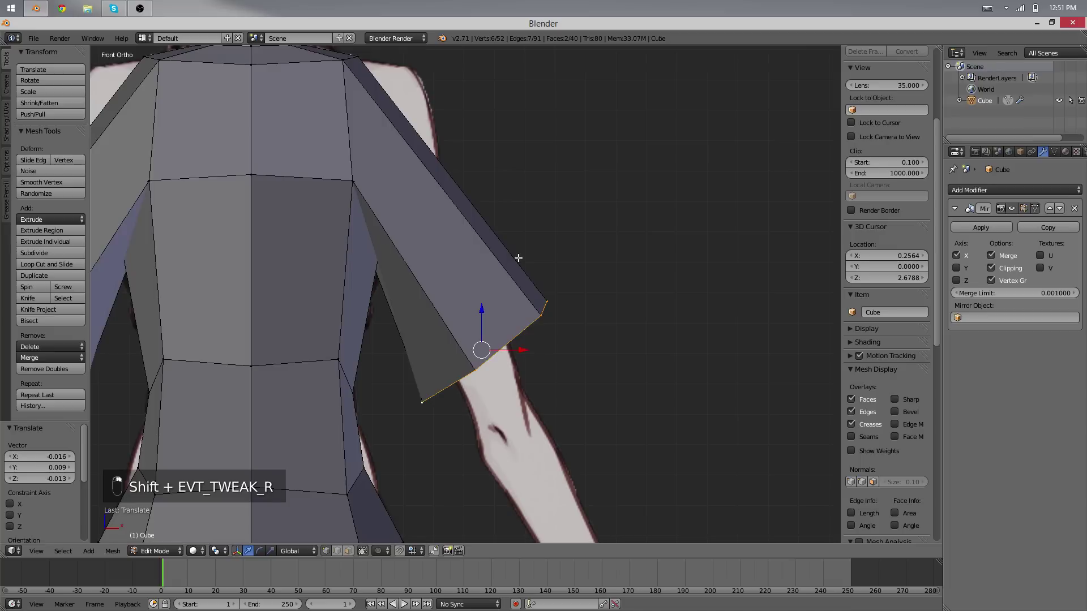
key("s")
key("r")
left_click(596, 308)
key("g")
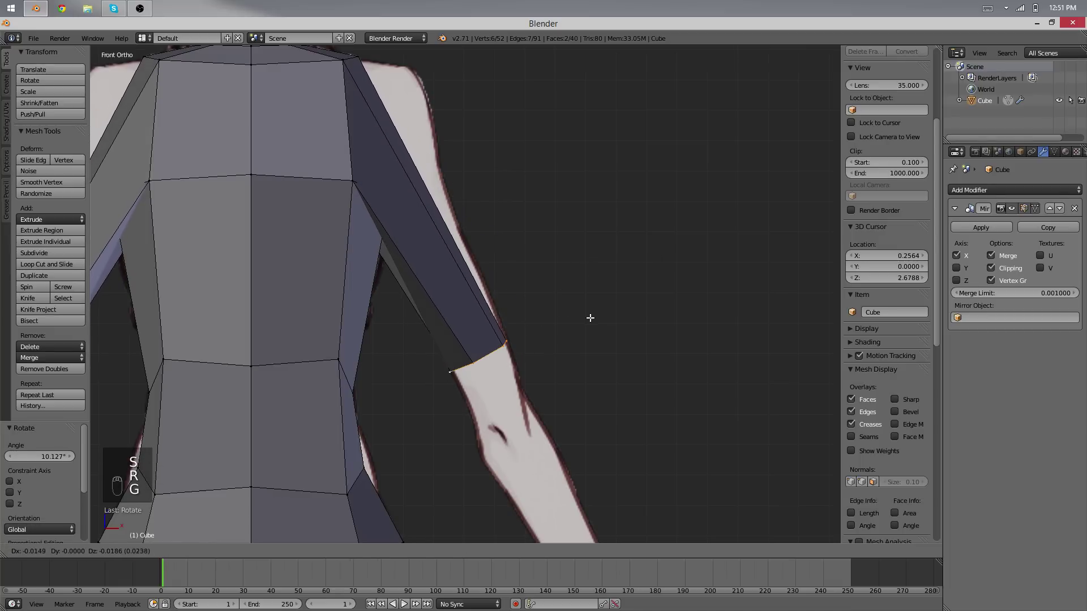
left_click(589, 319)
Examine the torso with its new arms in object mode from several angles.
scroll(533, 332, "up", 2)
key("Tab")
scroll(605, 335, "down", 7)
middle_click_drag(651, 341, 542, 300)
middle_click_drag(453, 289, 484, 246)
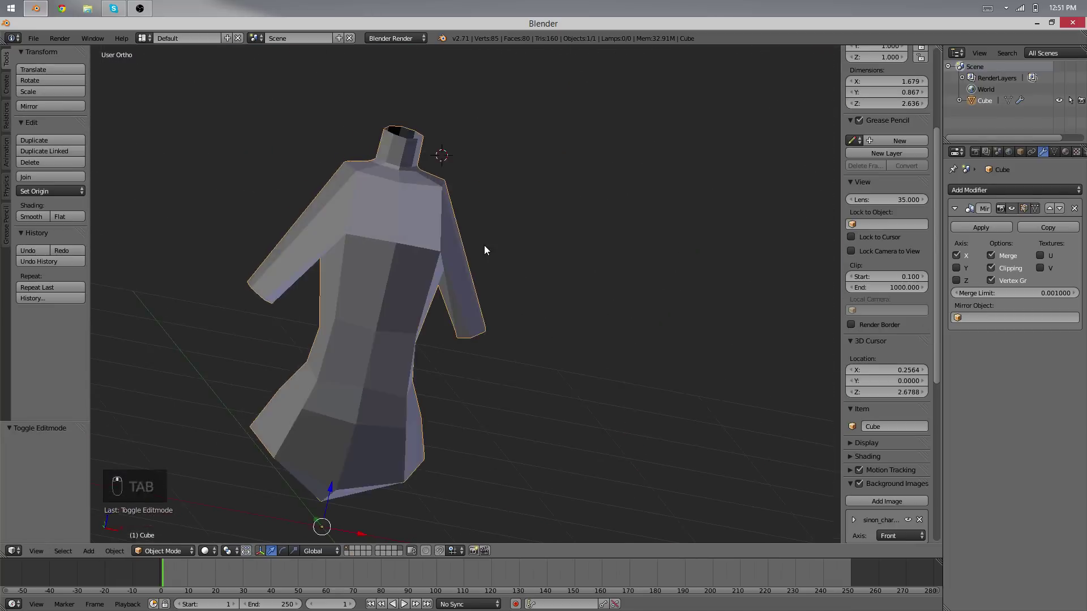
key("KP_1")
Add one loop cut around the upper arm and slide it towards the arm's lower end.
key("Tab")
scroll(457, 221, "up", 3)
scroll(450, 229, "up", 2)
key("ctrl+r")
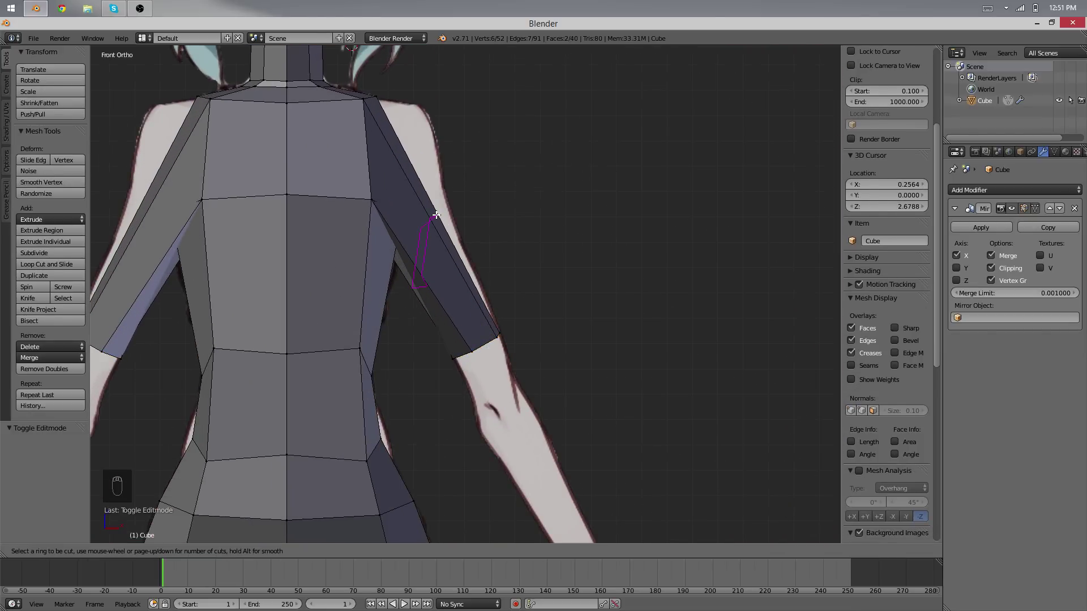
left_click(436, 215)
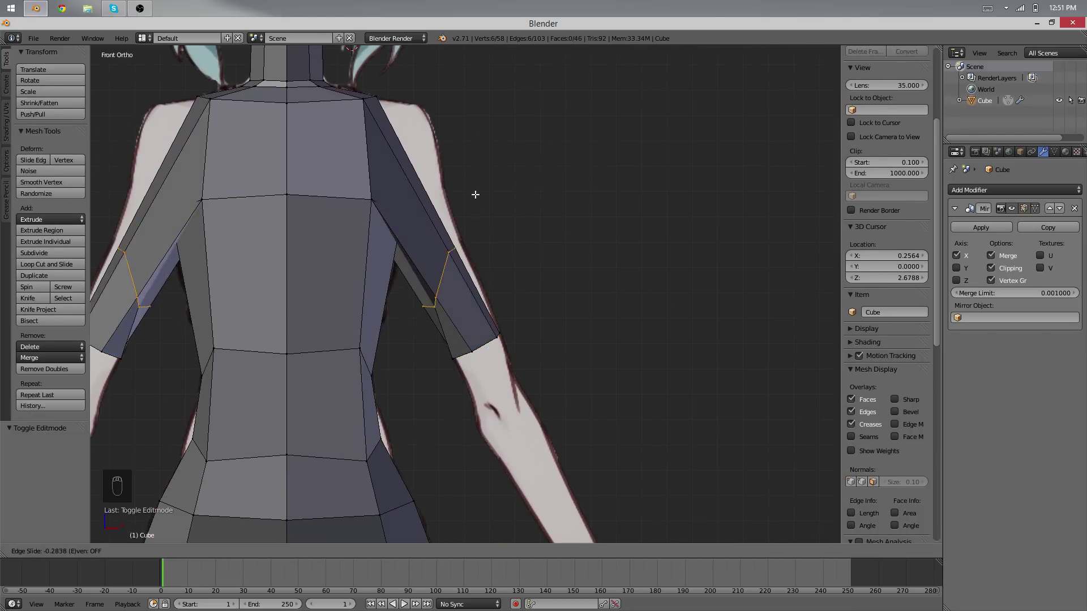
left_click(539, 278)
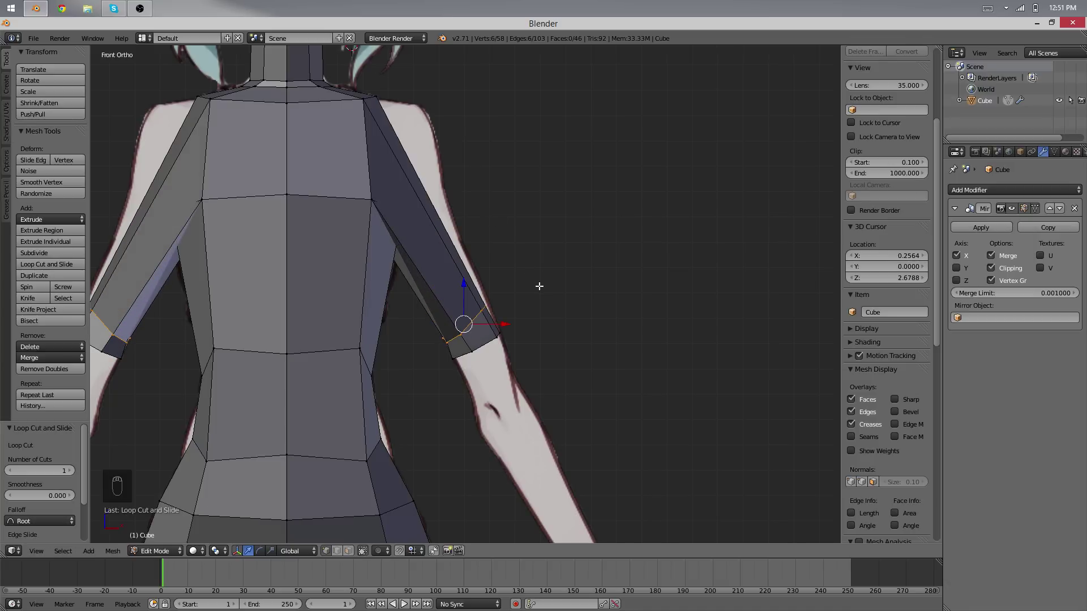
Move the new arm loop up to armpit height, then scale and rotate it about 8° to match the reference arm.
key("g")
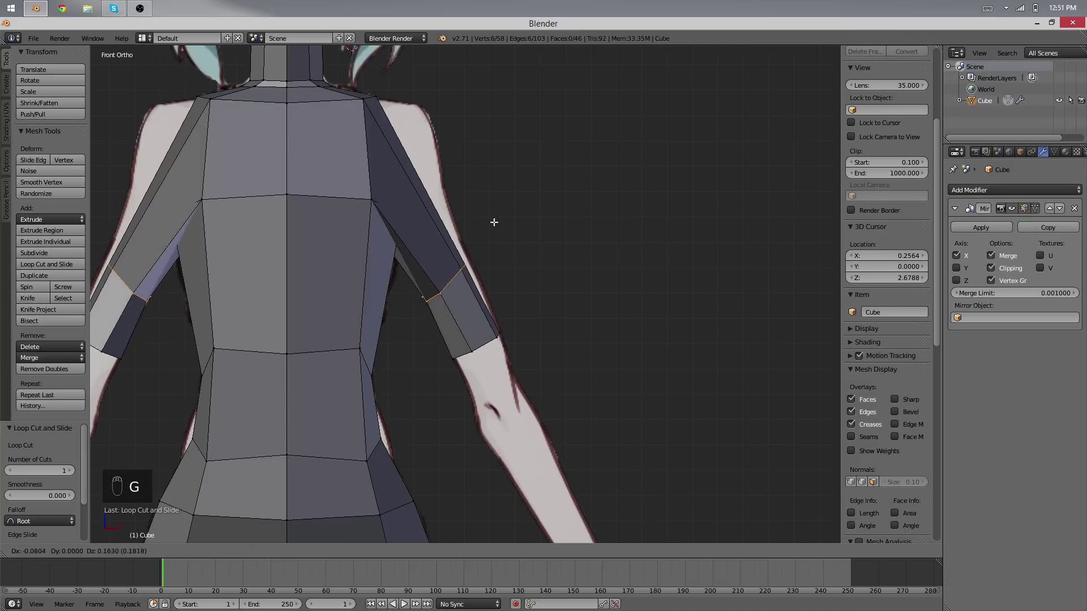
left_click(503, 180)
key("s")
key("r")
left_click(533, 187)
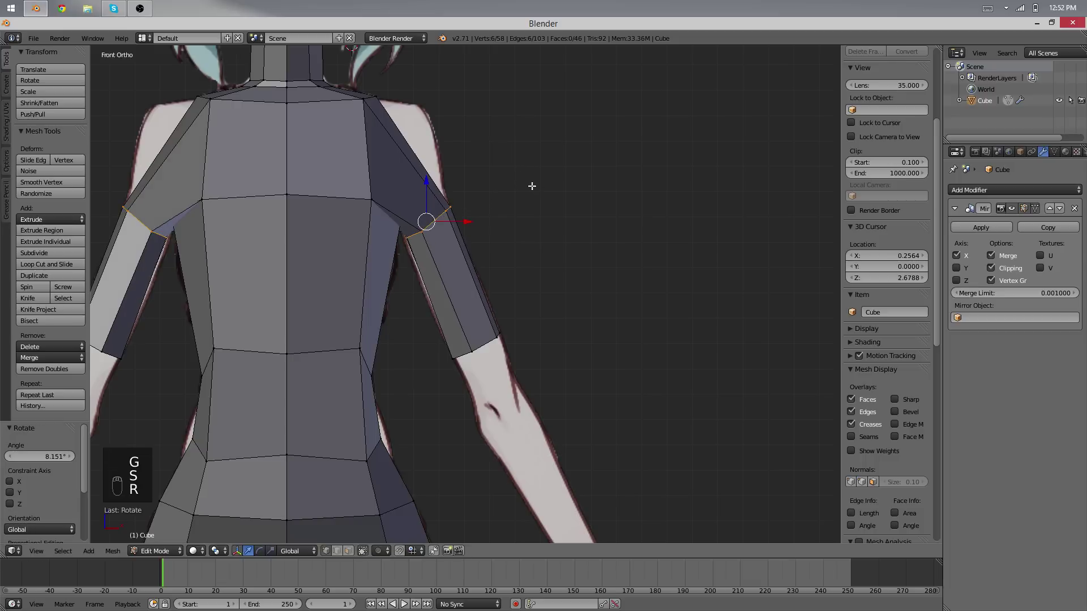
key("g")
left_click(529, 179)
Add a loop cut between the armpit loop and the shoulder, then select its upper vertices in wireframe.
middle_click_drag(428, 115, 438, 166, "shift")
key("ctrl+r")
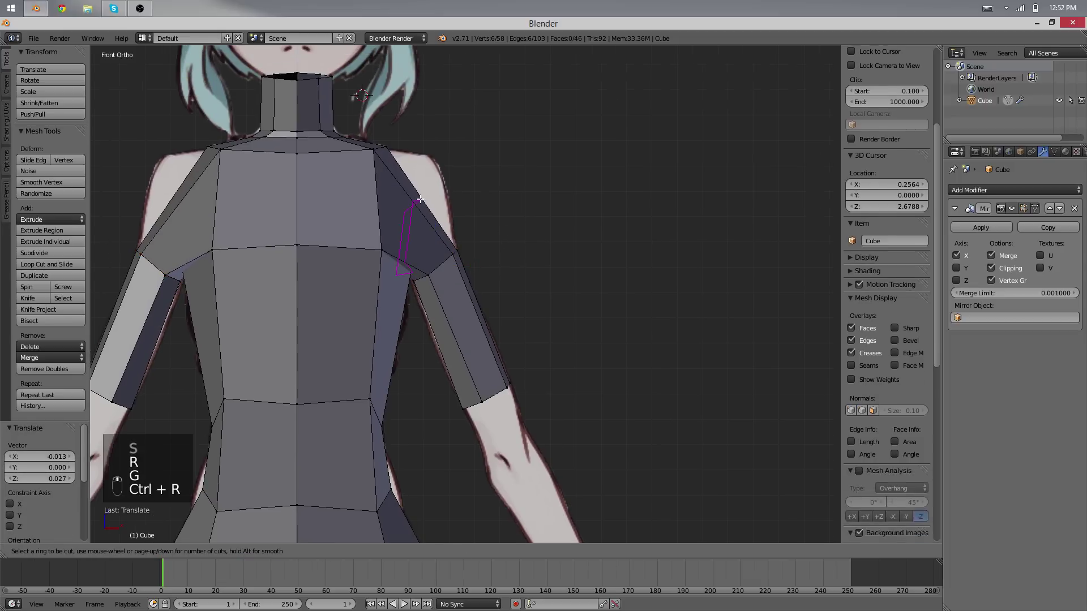
left_click(418, 205)
key("z")
key("a")
key("b")
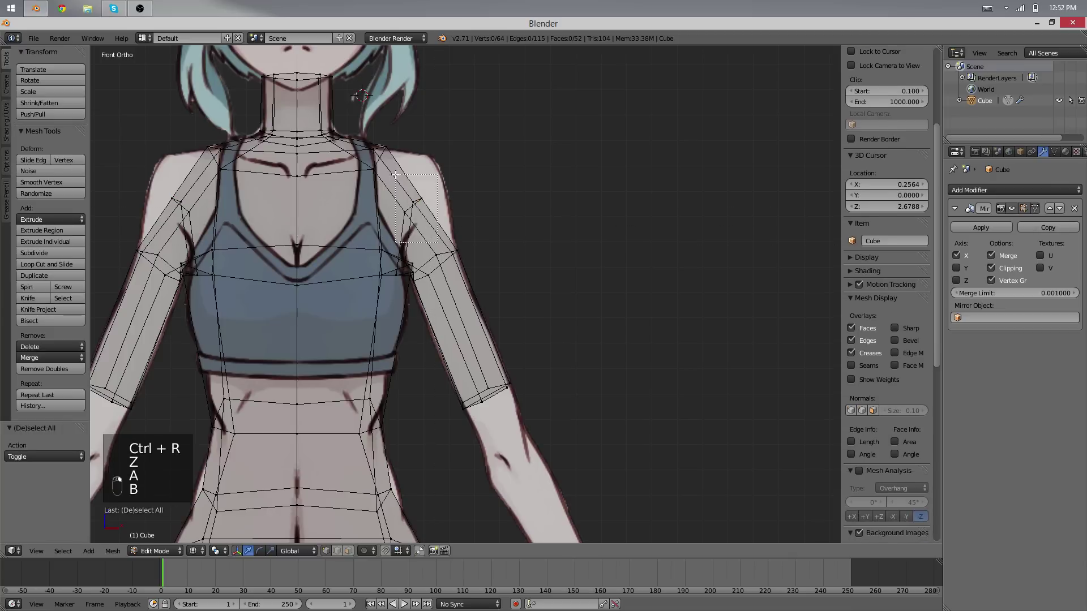
left_click_drag(447, 213, 403, 158)
Move the selected upper vertices out to the reference's shoulder corner and rotate them to follow its contour.
key("g")
left_click(415, 132)
key("r")
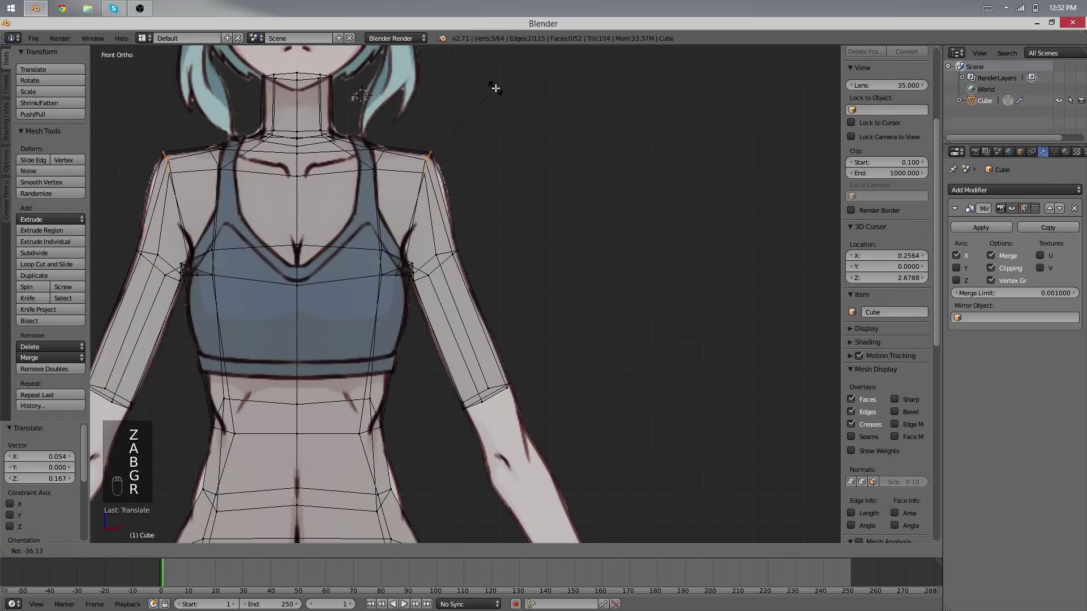
key("g")
left_click(501, 97)
Restore solid shading and examine the shoulders and arms in object mode before resuming mesh editing.
key("Tab")
key("z")
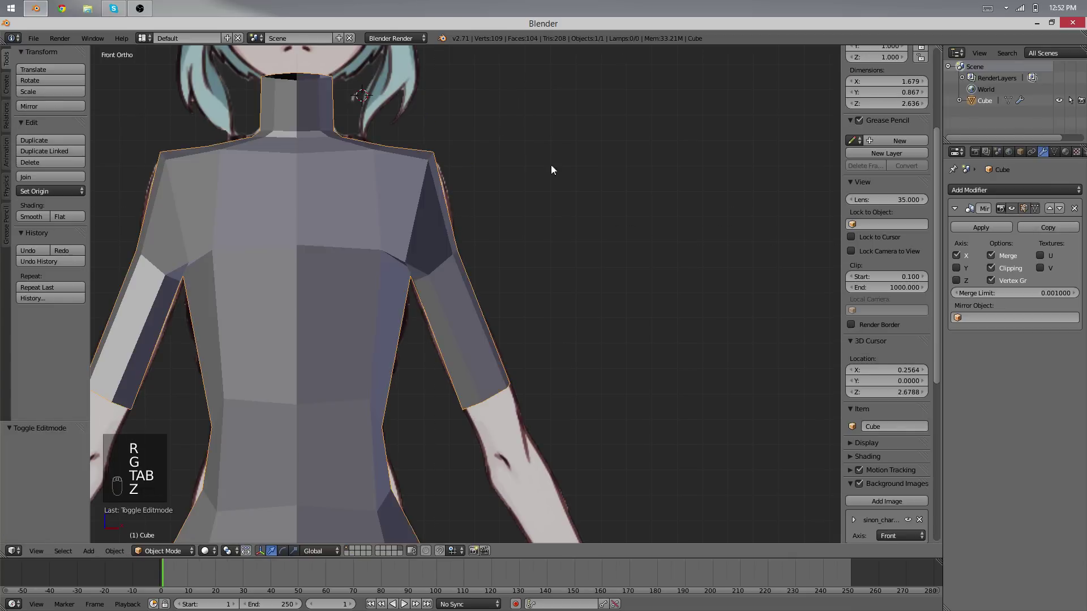
mouse_move(553, 170)
middle_mouse_down()
mouse_move(432, 233)
mouse_move(572, 233)
mouse_move(322, 358)
mouse_move(405, 356)
mouse_move(575, 308)
mouse_move(685, 478)
mouse_move(401, 428)
mouse_move(440, 343)
middle_mouse_up()
scroll(322, 364, "down", 5)
key("Tab")
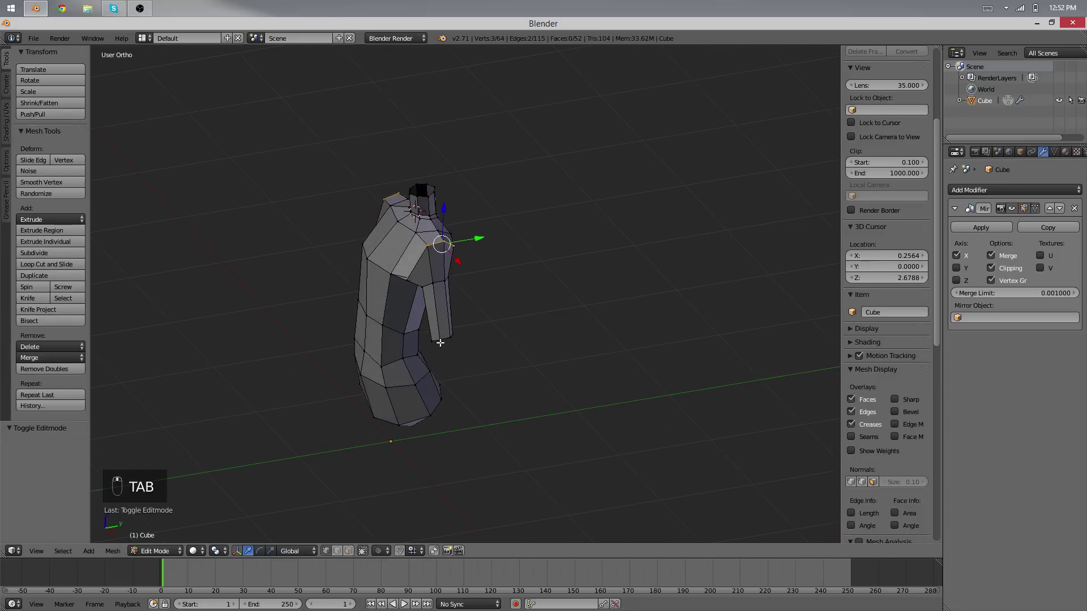
Delete the single edge running across the open lower end of the arm.
scroll(447, 345, "up", 8)
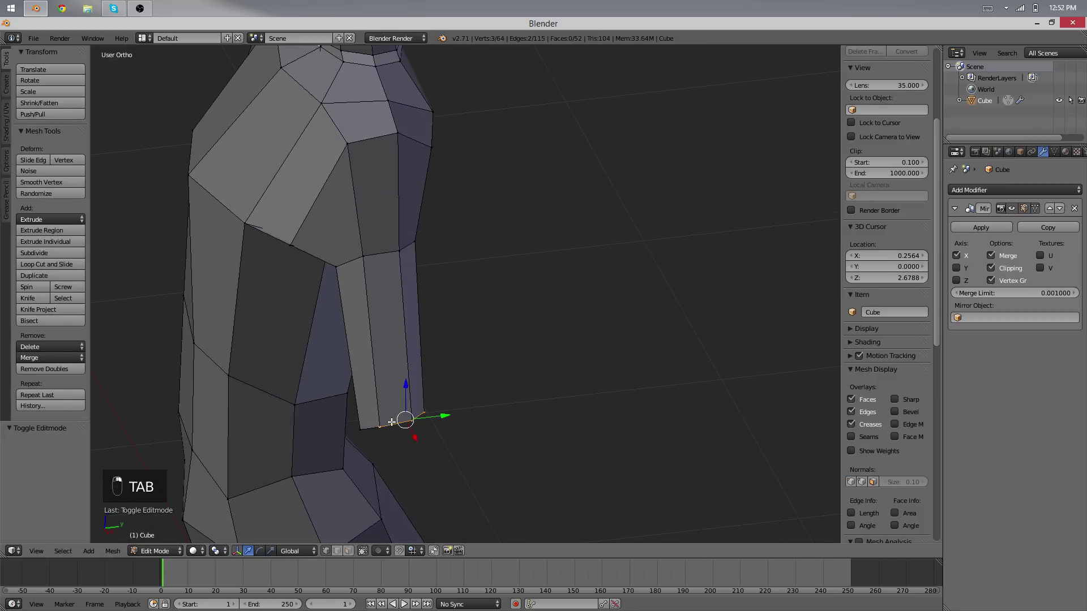
right_click(387, 365)
right_click(343, 394, "shift")
key("x")
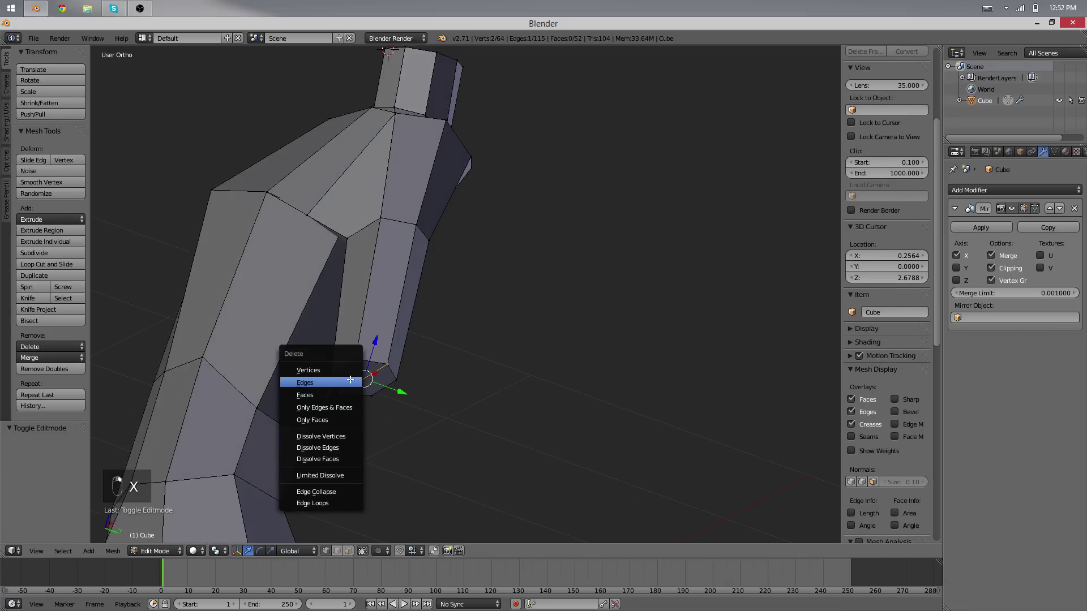
left_click(350, 380)
Select the arm's lower end loop and move it about 0.07 along the Y axis.
right_click(379, 354, "alt")
right_click(373, 361, "alt")
middle_click_drag(373, 361, 304, 403)
key("g")
key("y")
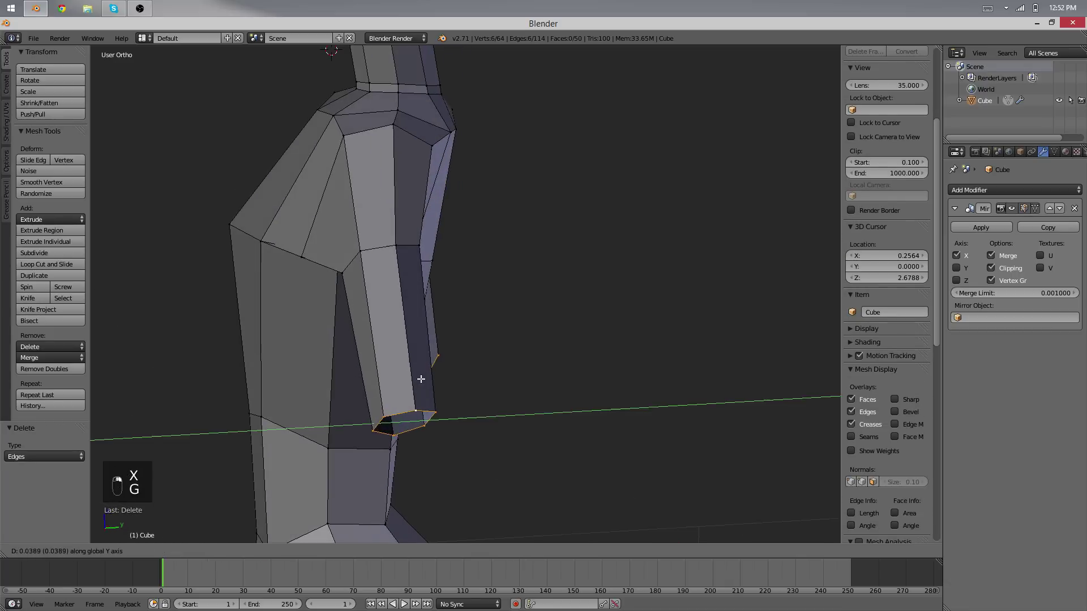
left_click(420, 369)
Shift the arm loop at armpit height along the Y axis and adjust the vertex beside the underarm.
middle_click_drag(382, 250, 335, 359)
key("g")
key("y")
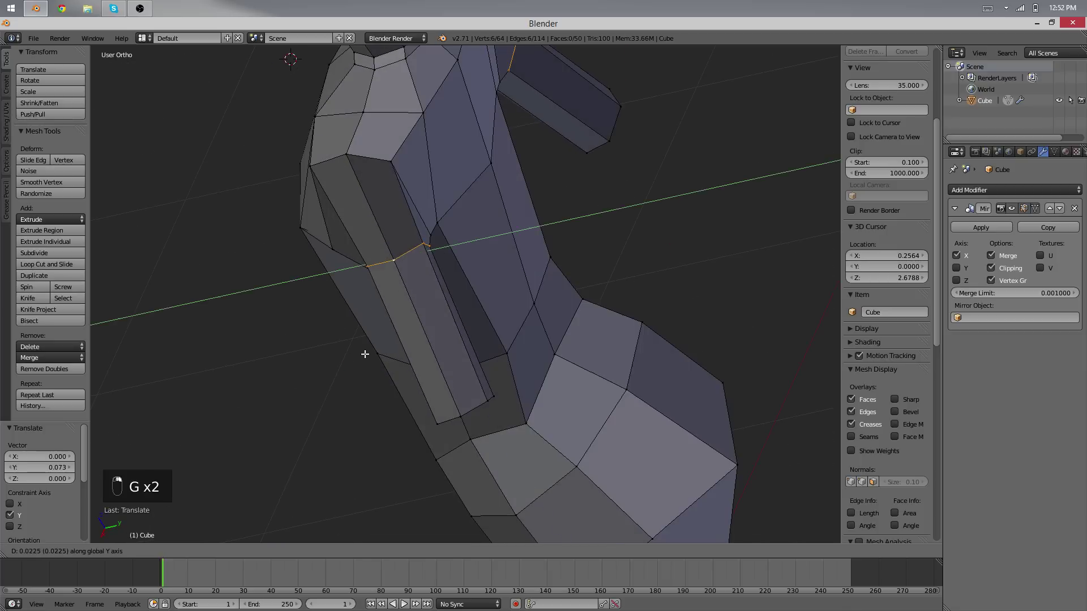
right_click(440, 236)
middle_click_drag(440, 236, 244, 320)
key("g")
scroll(495, 276, "down", 2)
Reposition the edge on the back beside the armpit, checking the torso's shape in object mode.
key("Tab")
scroll(528, 368, "up", 3)
scroll(511, 375, "down", 5)
key("Tab")
key("g")
key("g")
key("Tab")
scroll(470, 306, "down", 3)
key("Tab")
middle_click_drag(524, 381, 483, 323, "shift")
scroll(444, 339, "up", 3)
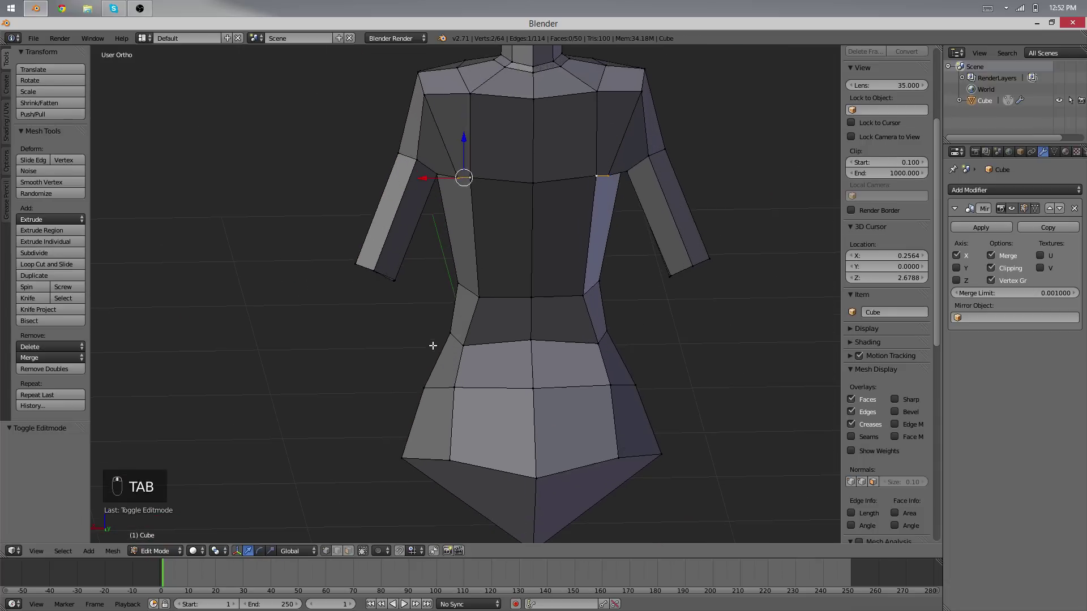
middle_click_drag(487, 396, 422, 476, "shift")
Select the two faces on the underside of the pelvis in face selection mode and delete them.
left_click(348, 551)
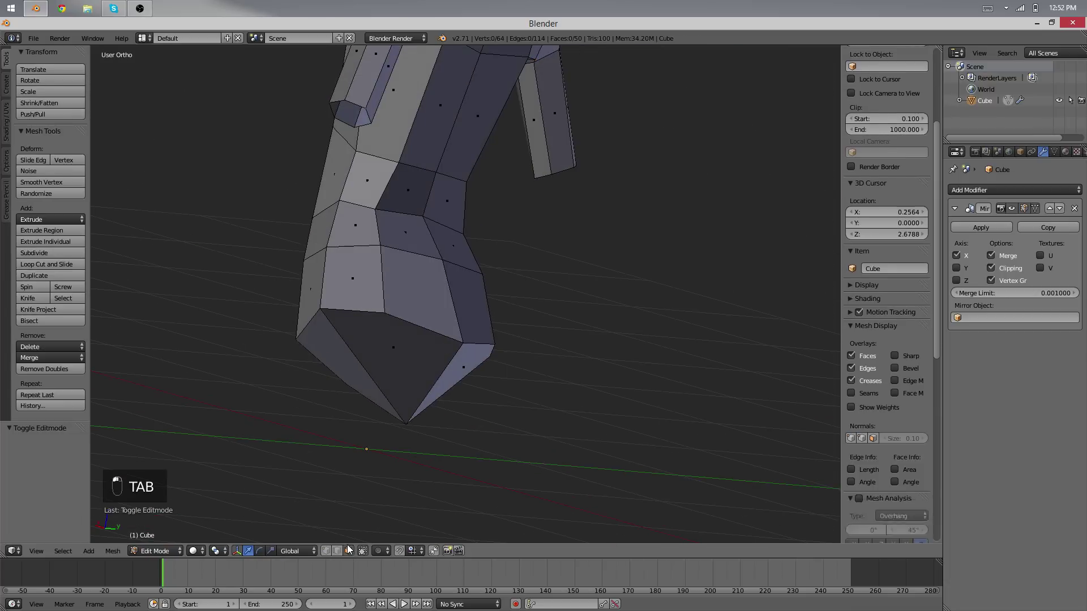
right_click(356, 373)
middle_click_drag(330, 364, 461, 259)
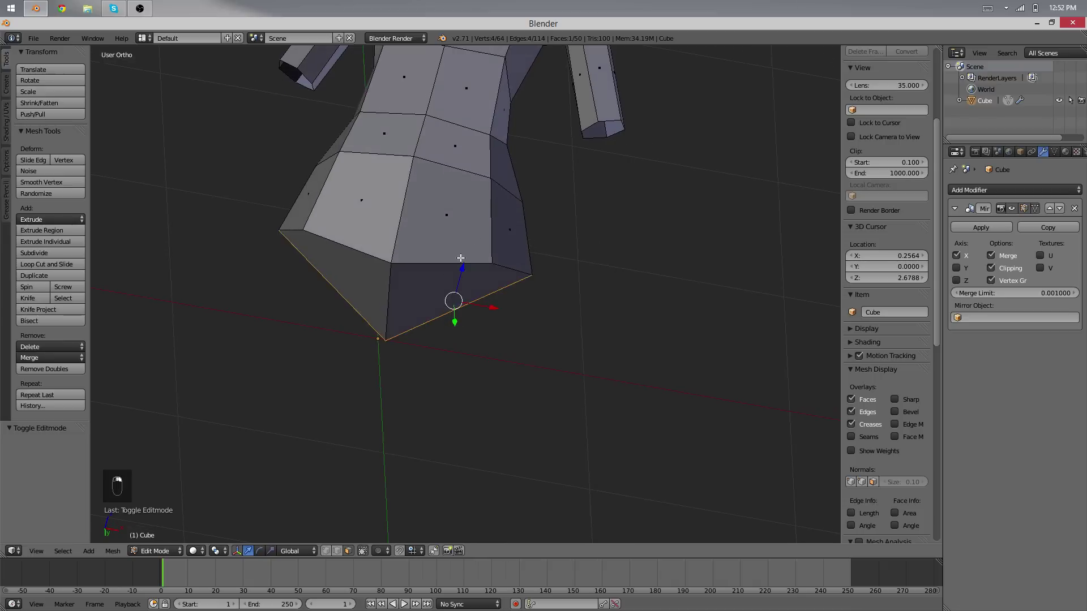
right_click(462, 306, "shift")
middle_click_drag(461, 306, 390, 226)
key("x")
left_click(371, 239)
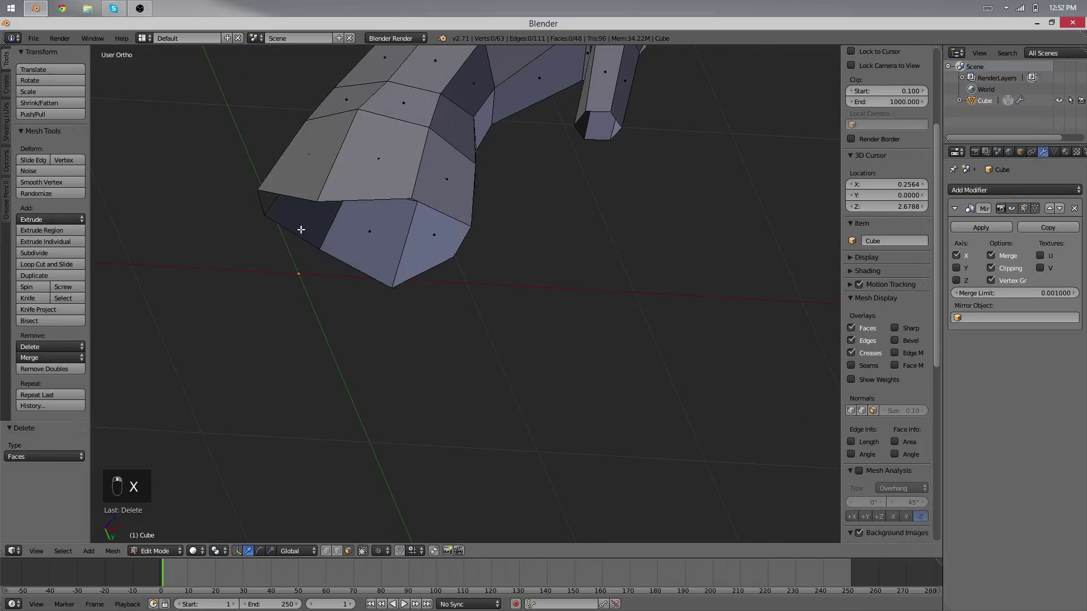
Select the opposite front and rear edges beside the pelvis centerline and fill a face between them.
right_click(365, 228)
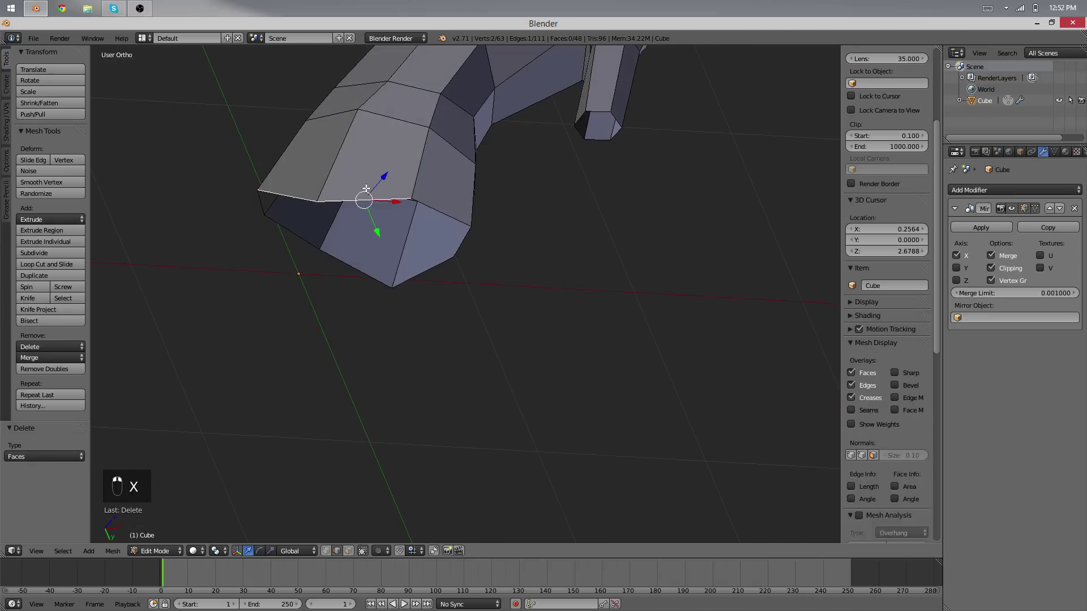
middle_click_drag(367, 228, 410, 201)
middle_click_drag(392, 284, 443, 302)
middle_click_drag(251, 230, 446, 200)
key("f")
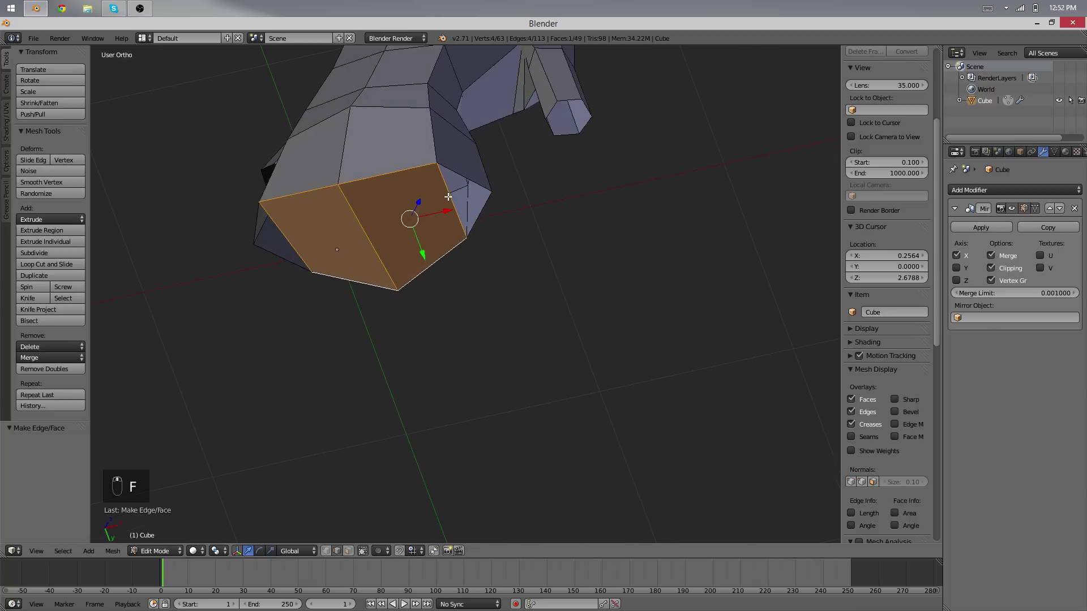
Add one centered loop cut across the new crotch face and select its two vertices.
key("a")
key("ctrl+r")
left_click(446, 200)
right_click(446, 199)
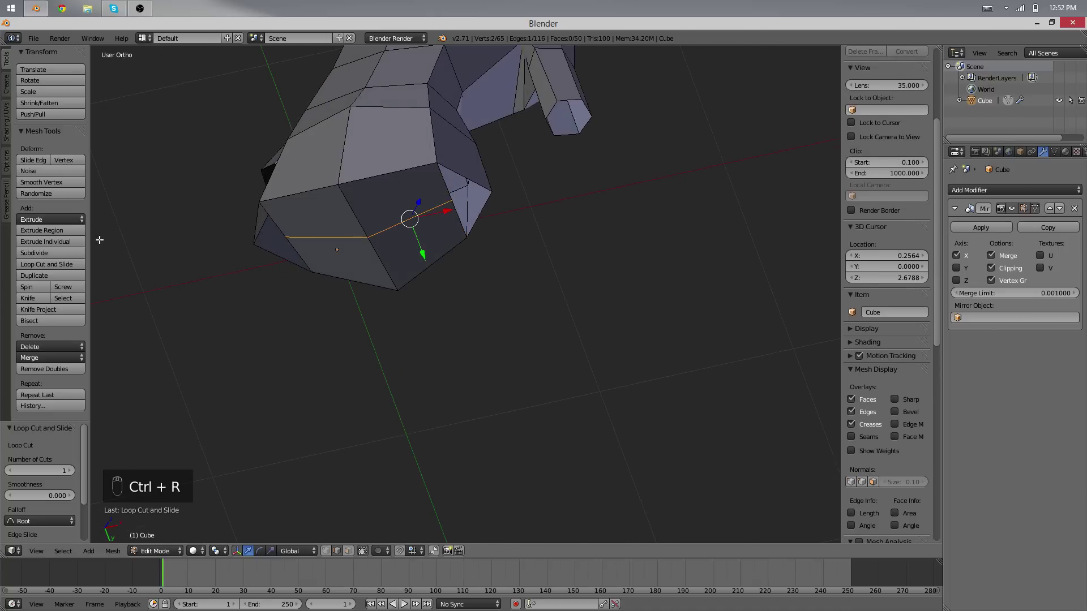
right_click(369, 238)
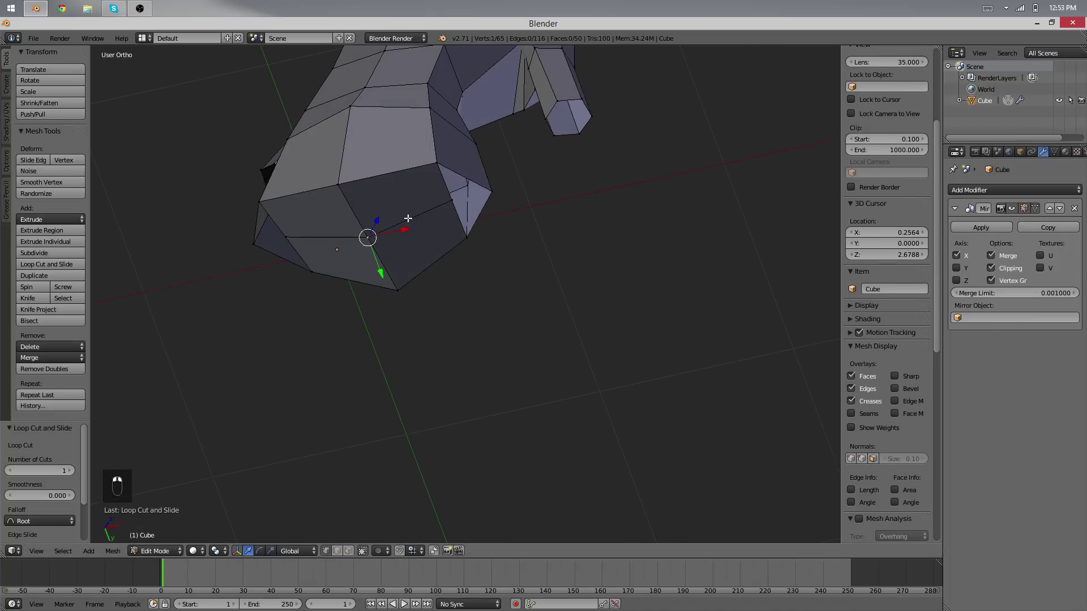
right_click(451, 201, "shift")
In front view, lower and narrow the crotch edge to match the reference, then raise its center vertex by 0.07.
middle_click_drag(397, 177, 501, 327)
key("KP_1")
key("g")
left_click(502, 358)
key("g")
middle_click_drag(576, 372, 478, 371)
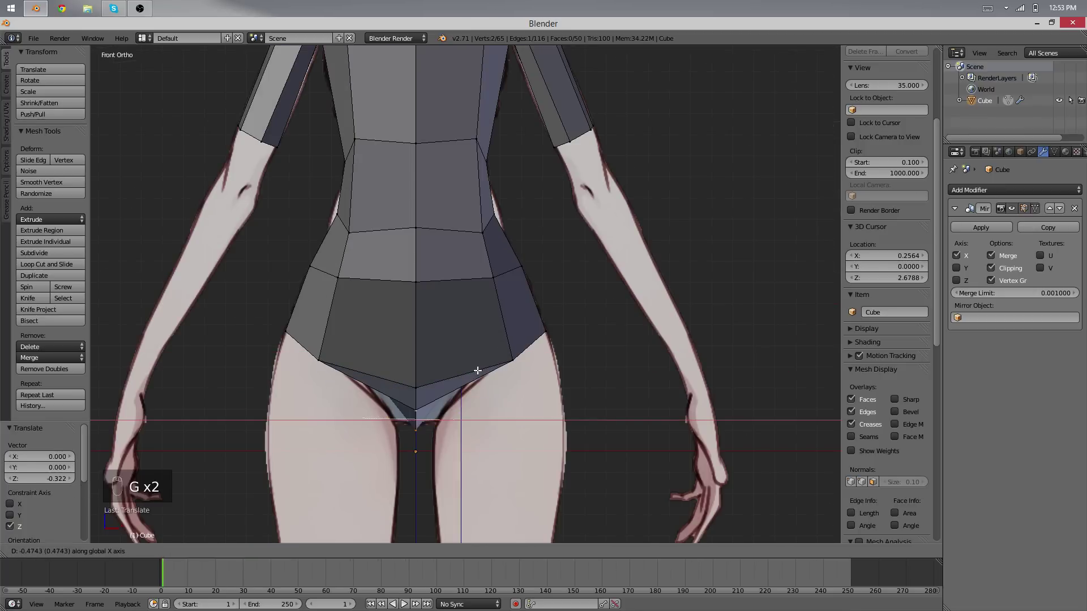
left_click(514, 374)
key("g")
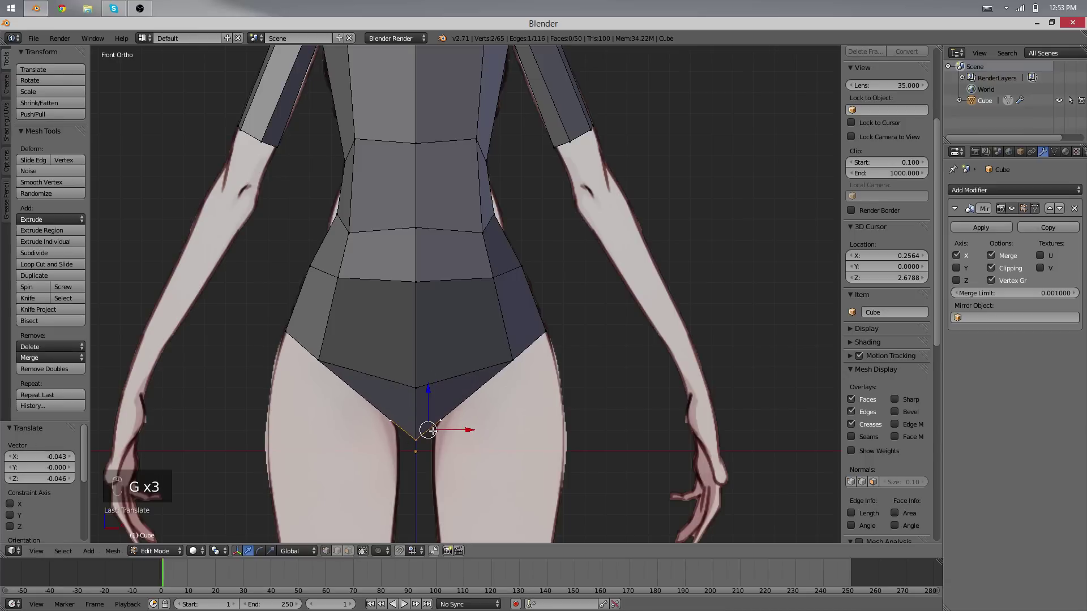
right_click(413, 436)
key("g")
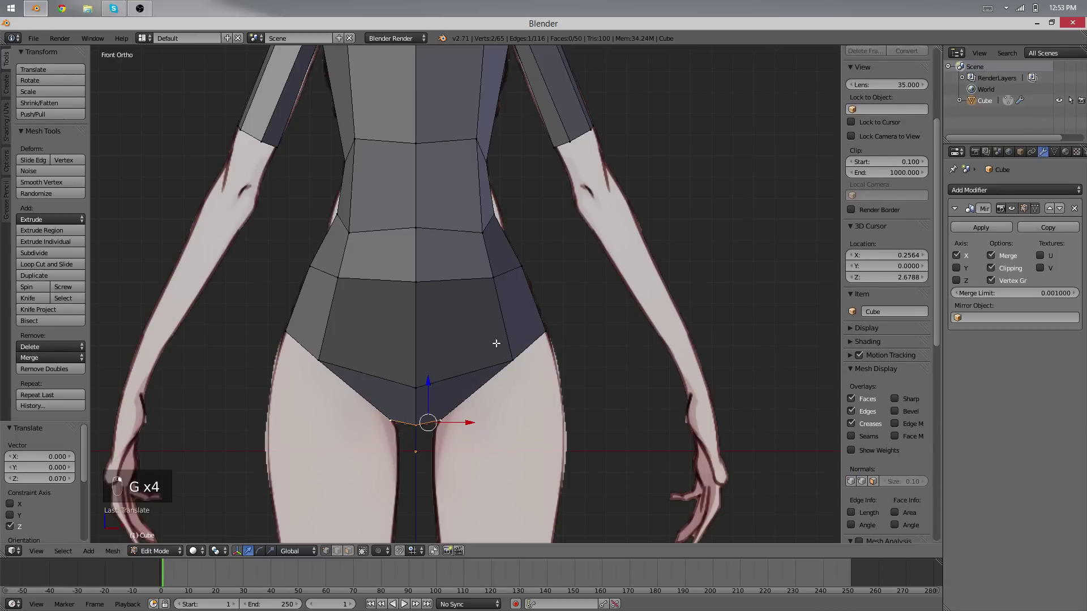
In side view, move the crotch edge 0.054 along Y and align its vertices with each other.
key("KP_3")
right_click(418, 332, "shift")
key("g")
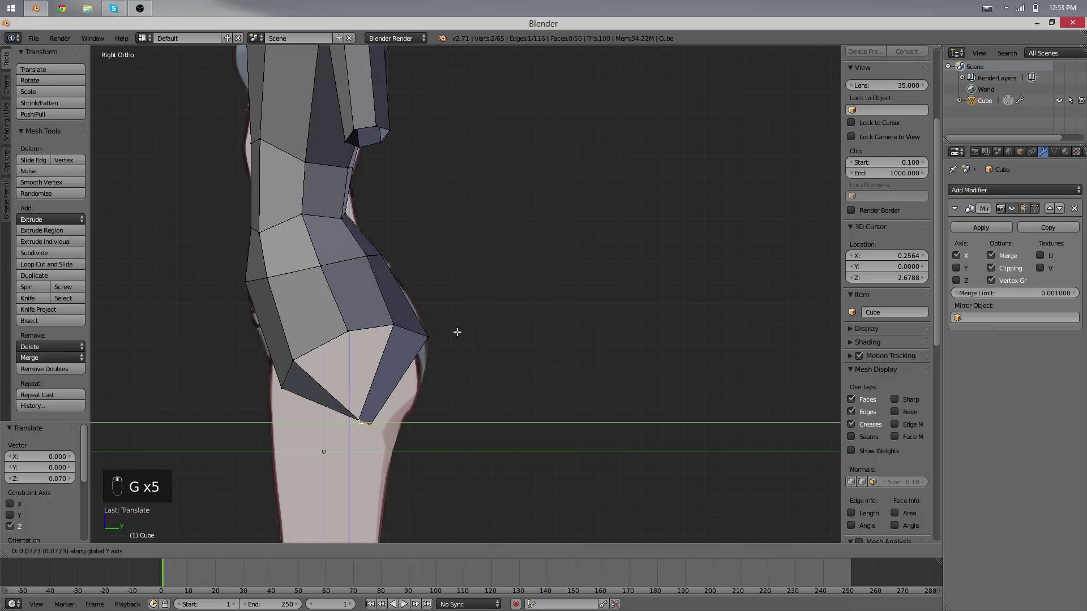
left_click(450, 343)
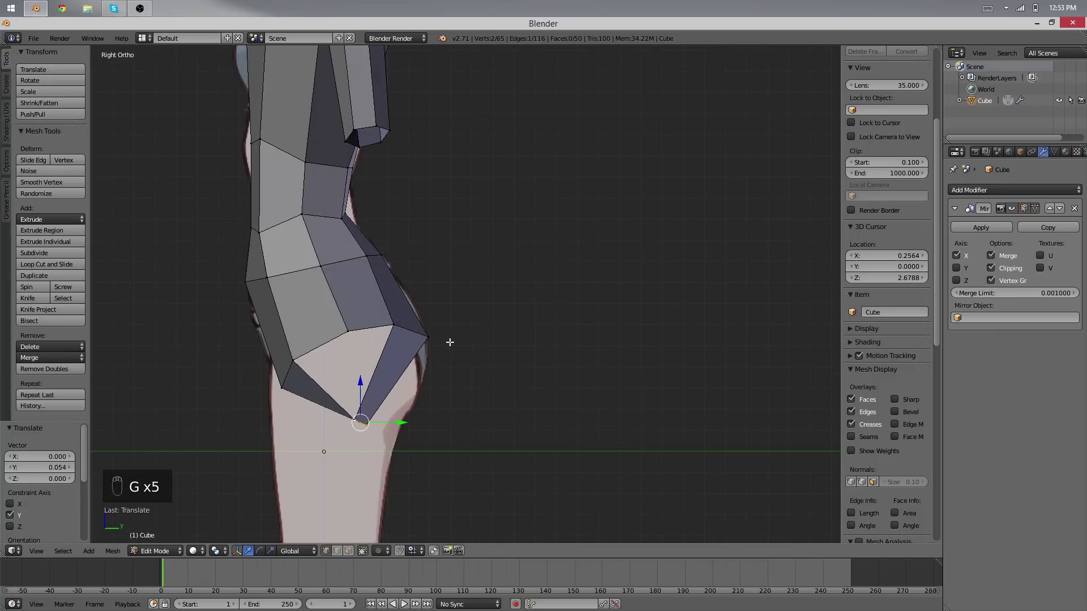
right_click(363, 421)
key("g")
Move the rear hip vertex 0.102 along Y and the rear center vertex -0.038 to even out the buttocks.
middle_click_drag(349, 418, 333, 250)
middle_click_drag(487, 295, 390, 391)
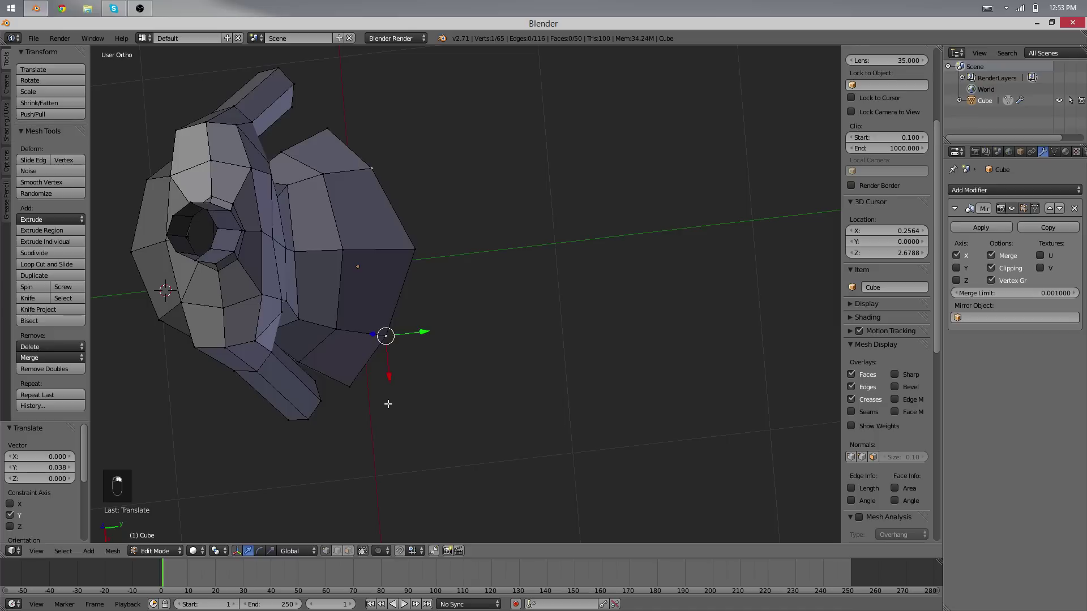
key("g")
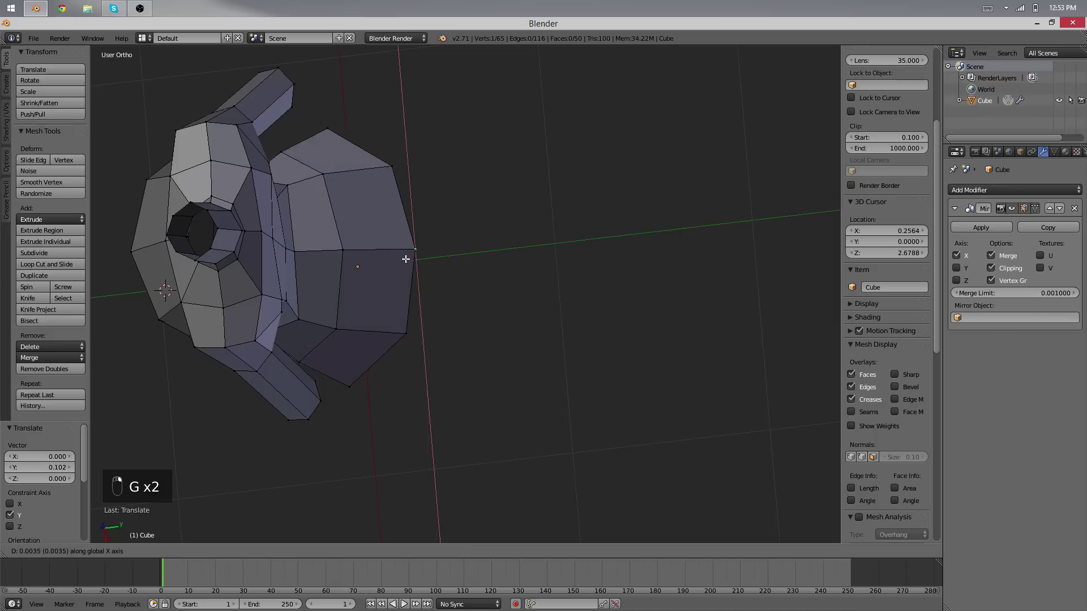
middle_click_drag(439, 240, 475, 257)
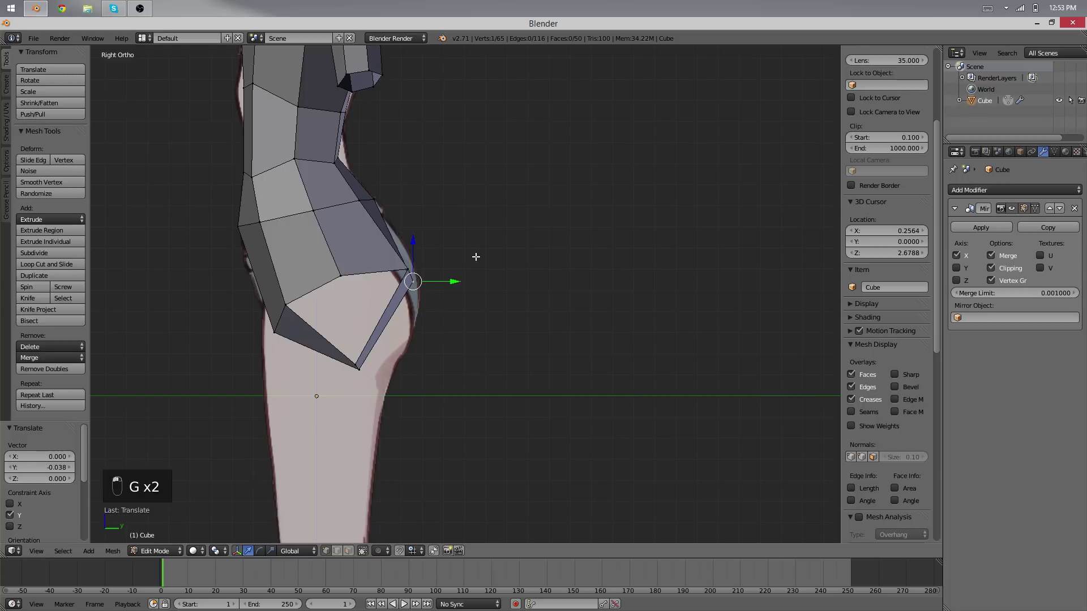
Raise the two lower rear hip vertices by about 0.094 and rotate them to follow the reference's upper buttock contour.
right_click(404, 273, "shift")
key("g")
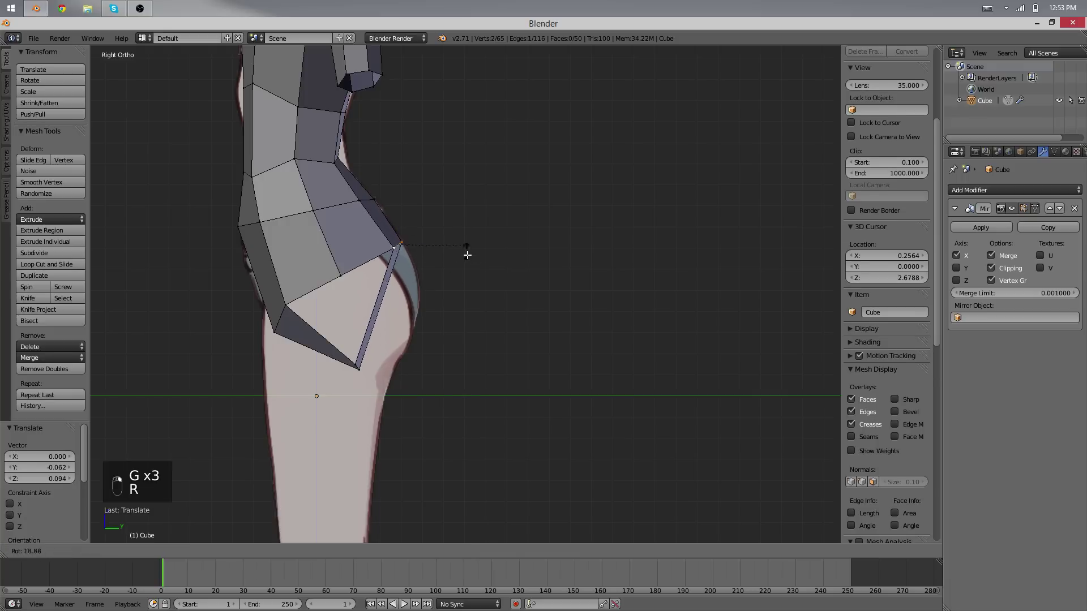
left_click(467, 259)
key("g")
left_click(463, 250)
Add a loop cut to the rear crotch strip and move it 0.08 in Y and -0.263 in Z to the buttock's base.
key("ctrl+r")
left_click(401, 317)
left_click(403, 319)
key("g")
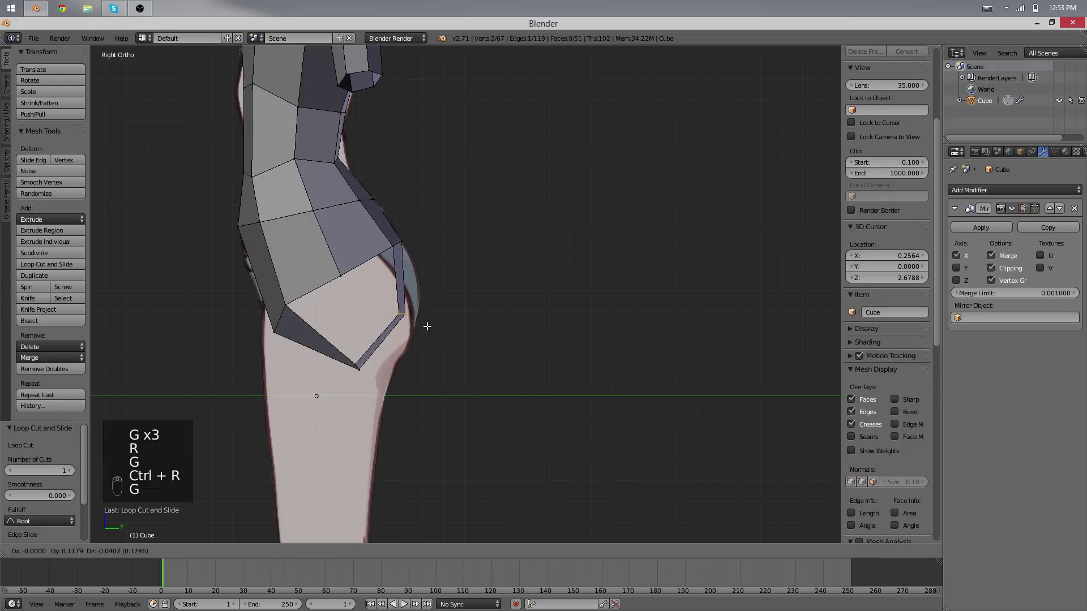
left_click(417, 364)
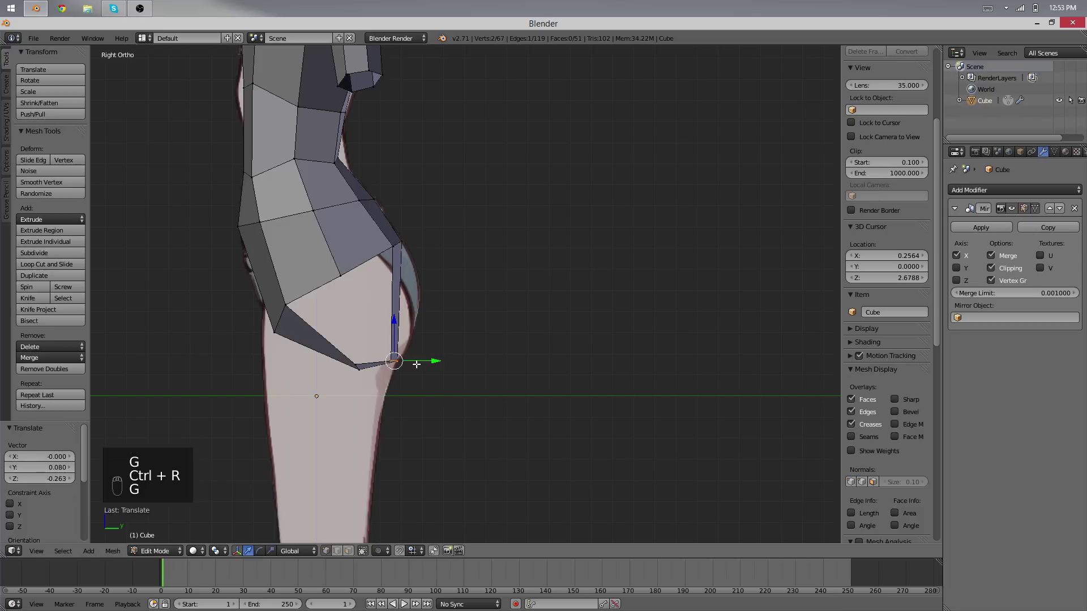
Add a loop cut halfway up the buttock strip and move it 0.091 in Y and -0.024 in Z onto the contour.
key("ctrl+r")
left_click(403, 308)
key("g")
left_click(436, 315)
Add a loop cut to the front crotch strip and move it -0.032 in Y and -0.056 in Z to round the underside.
key("ctrl+r")
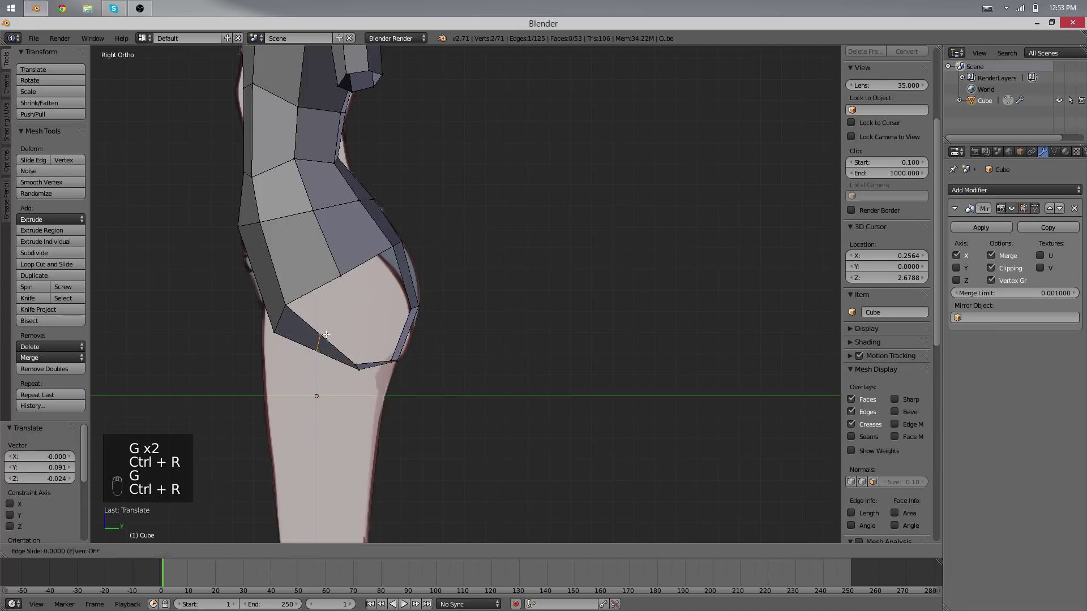
left_click(317, 340)
key("g")
left_click(320, 347)
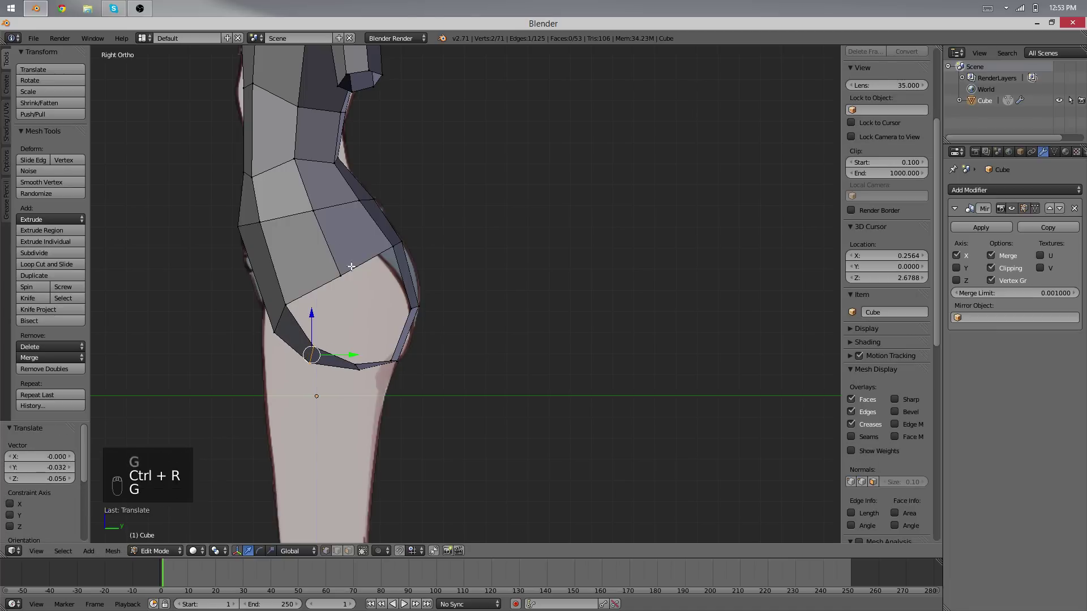
right_click(358, 369)
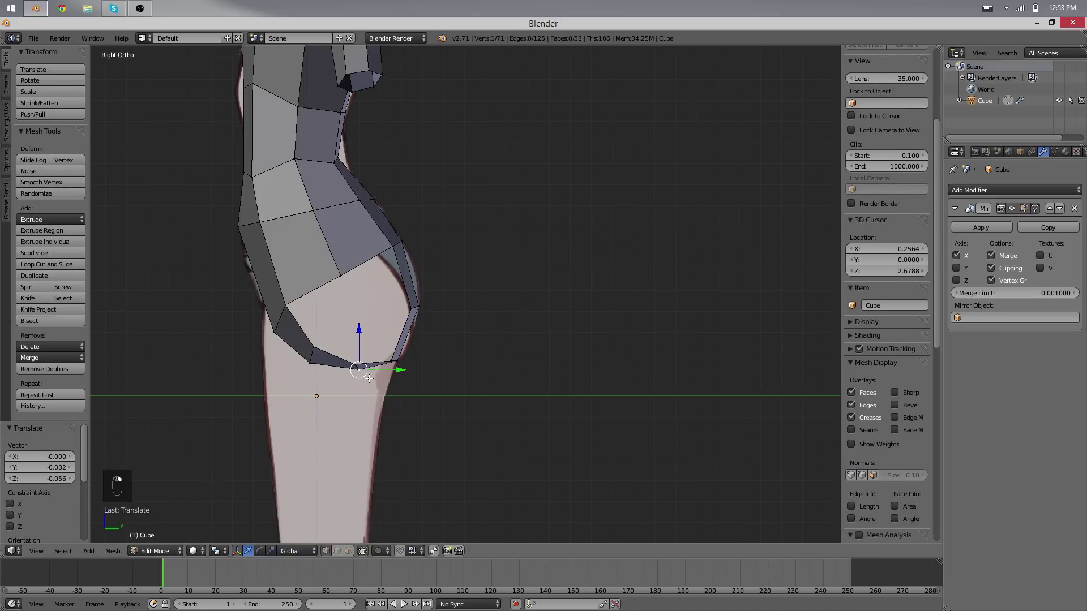
Add another loop cut to the upper buttock strip and slide the edge below it by a factor of -0.177.
middle_click_drag(282, 337, 405, 278)
key("ctrl+r")
left_click(414, 280)
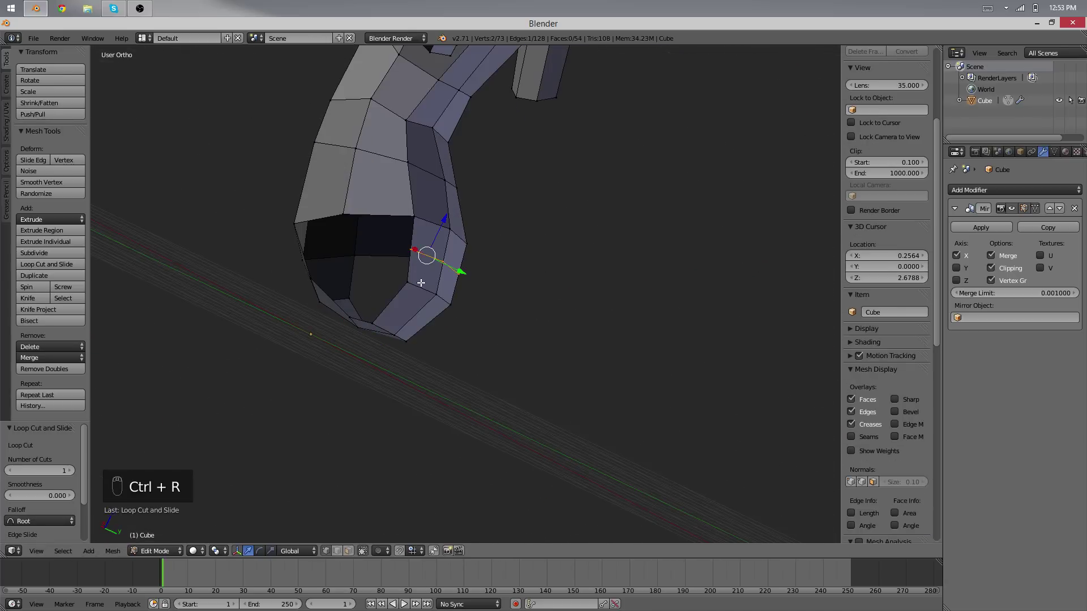
key("g")
left_click(413, 299)
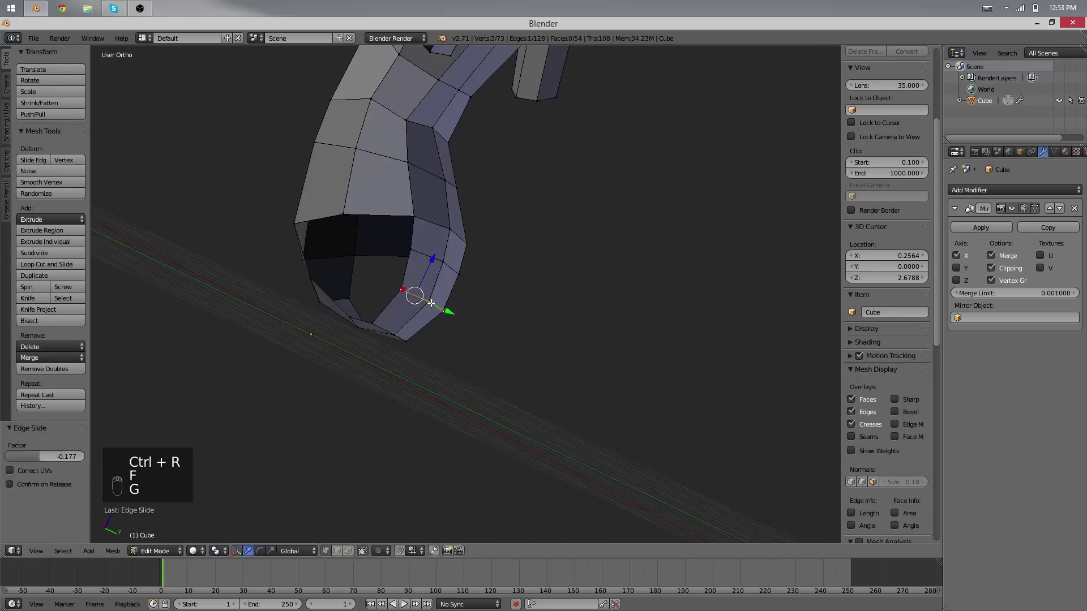
Try connecting the upper and lower rims of the leg opening with an edge, and delete that edge.
middle_click_drag(412, 298, 374, 175)
right_click(360, 195)
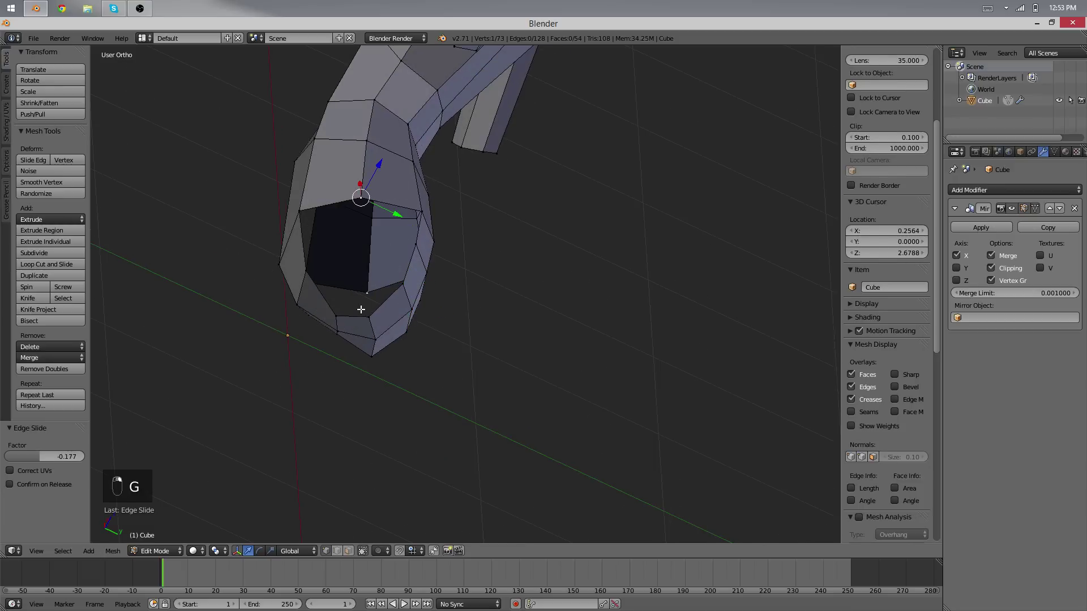
right_click(364, 309, "shift")
key("f")
middle_click_drag(368, 306, 308, 287)
middle_click_drag(476, 301, 430, 251)
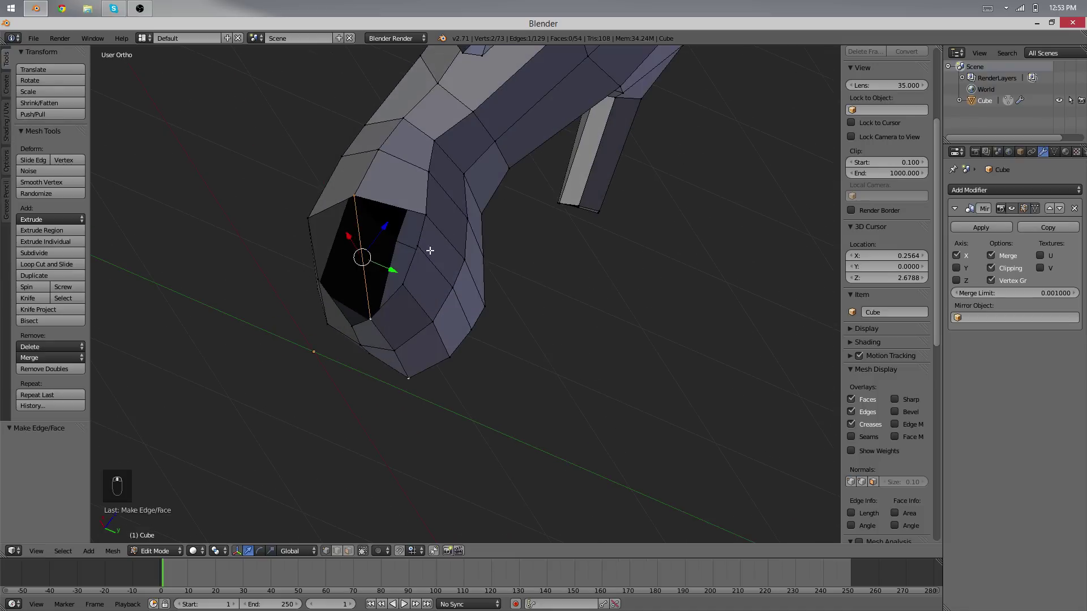
middle_click_drag(383, 296, 486, 306)
key("x")
left_click(495, 294)
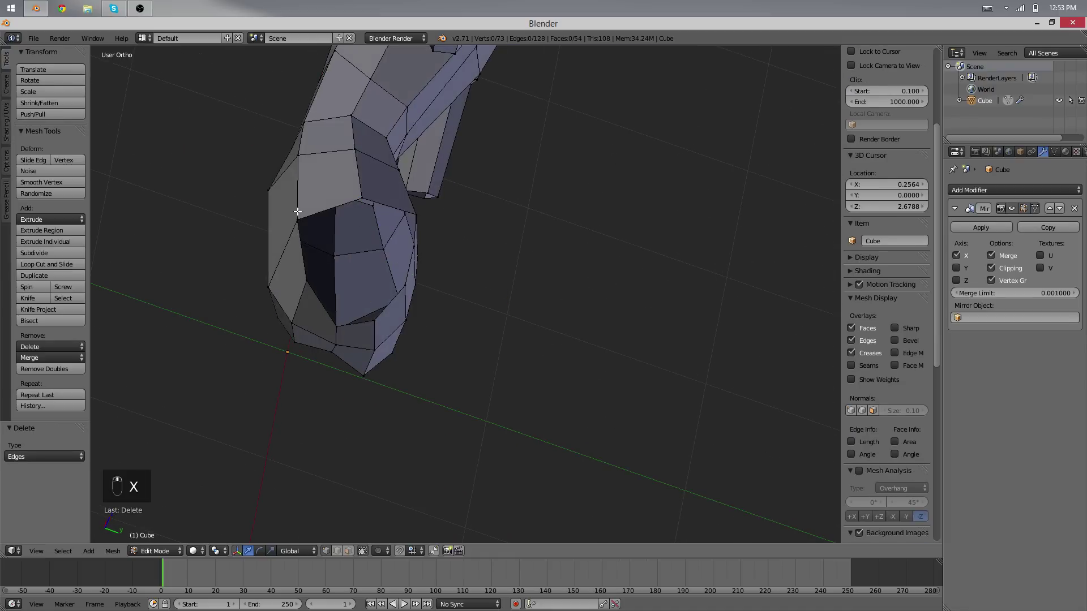
Examine the leg opening's rim and the pelvis shape from the side, rear and below.
middle_click_drag(384, 313, 394, 337)
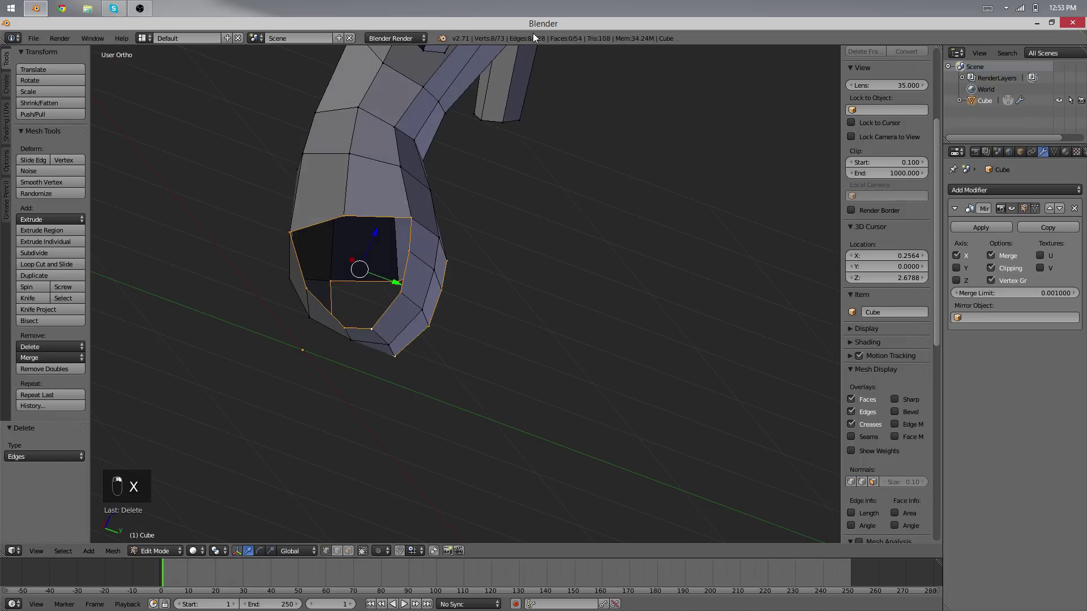
middle_click_drag(391, 158, 458, 306)
middle_click_drag(543, 235, 355, 285)
right_click(403, 266)
middle_click_drag(436, 286, 509, 294)
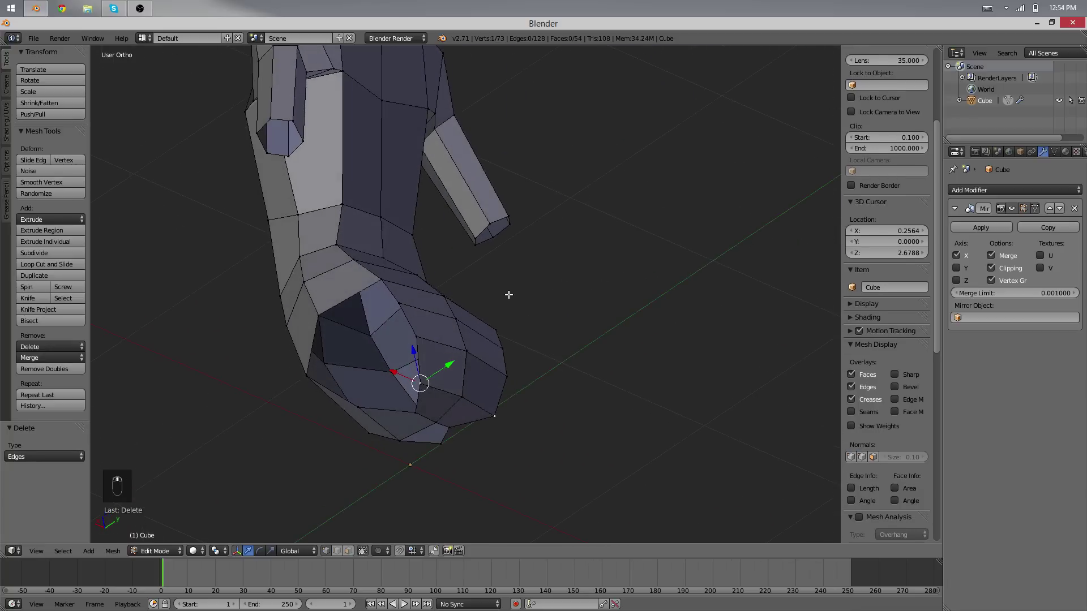
middle_click_drag(517, 312, 518, 358)
middle_click_drag(455, 327, 484, 197)
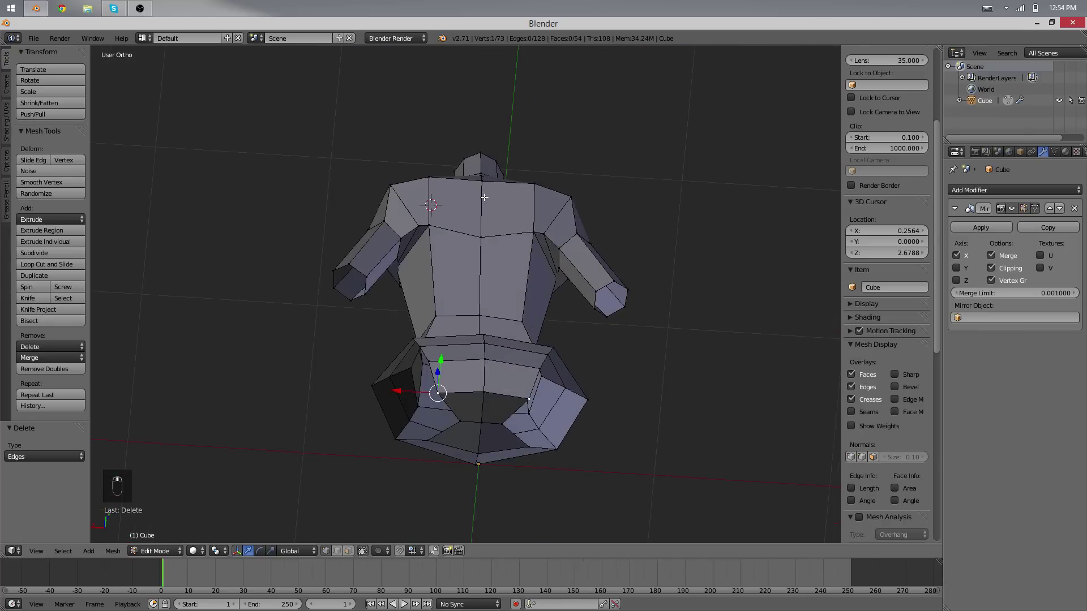
middle_click_drag(533, 357, 489, 354)
middle_click_drag(485, 278, 489, 428)
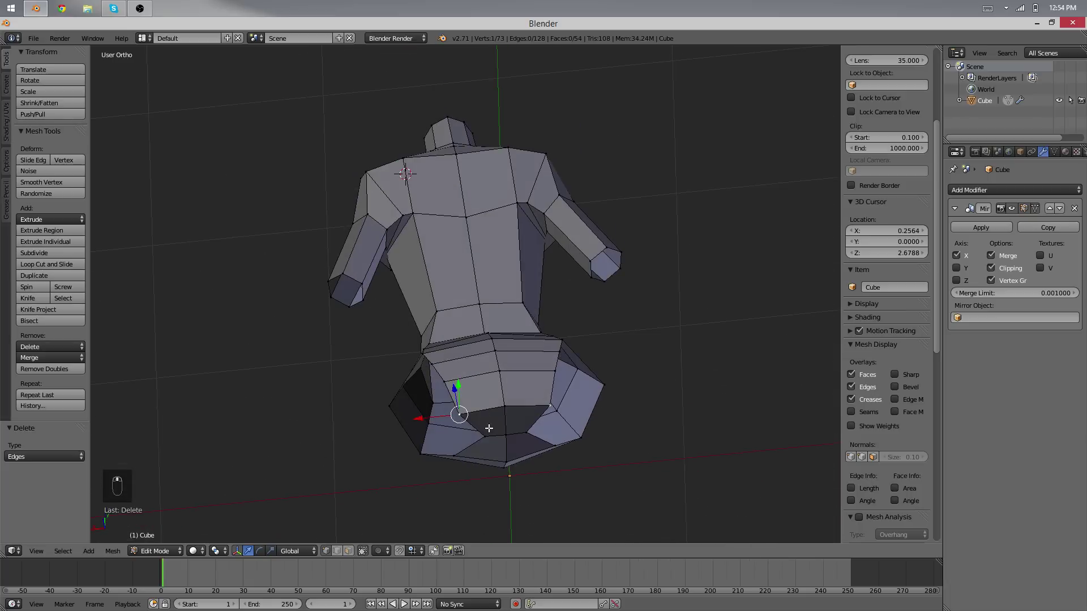
Delete the lower buttock face and add a vertical loop cut close to the centre line of the back.
right_click(512, 397)
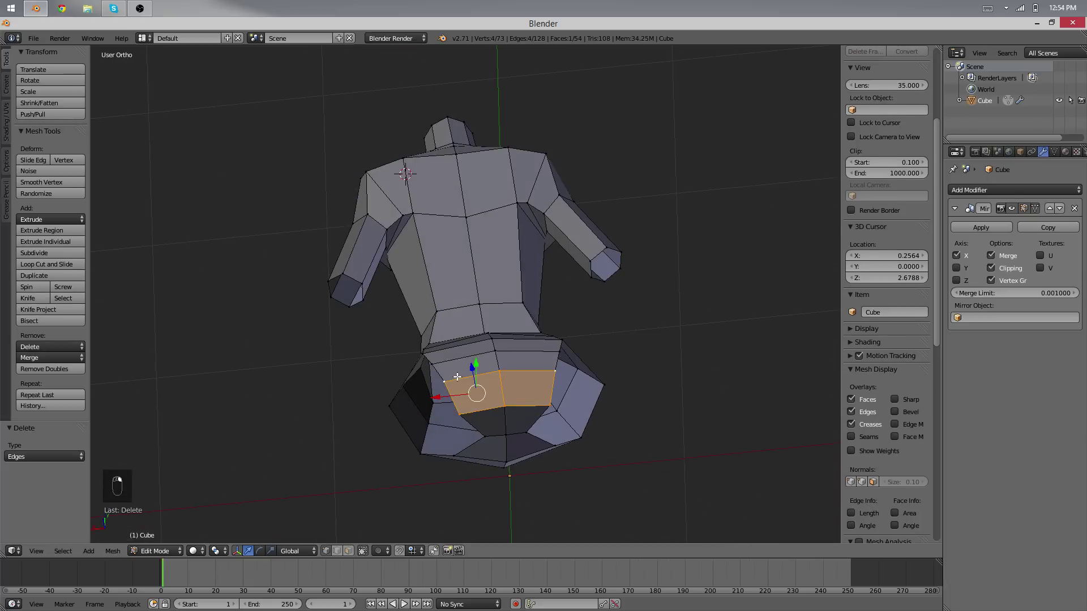
key("x")
left_click(455, 389)
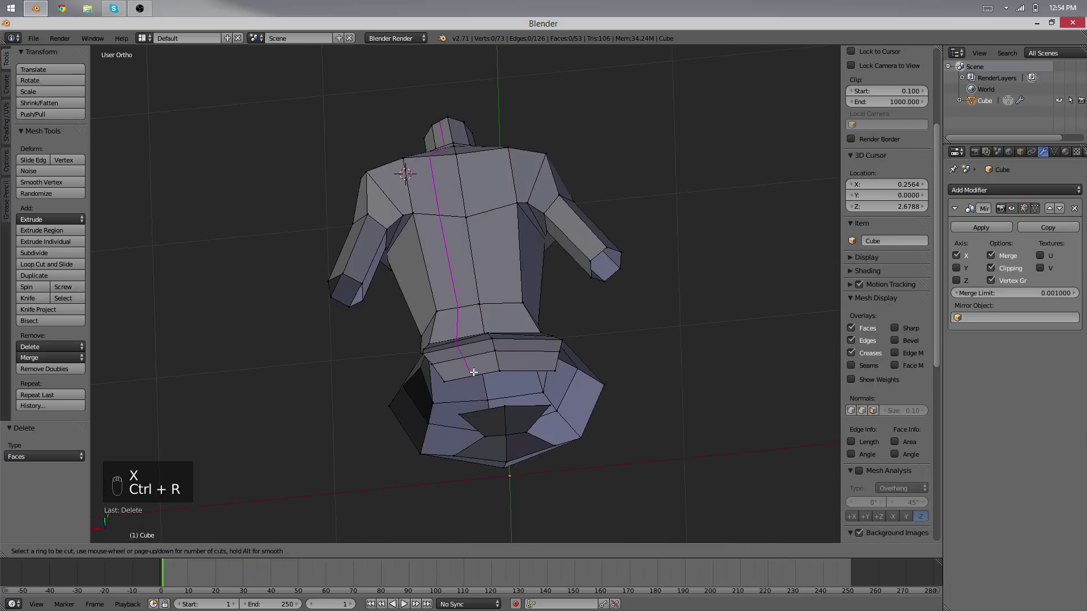
left_click(473, 372)
left_click(495, 327)
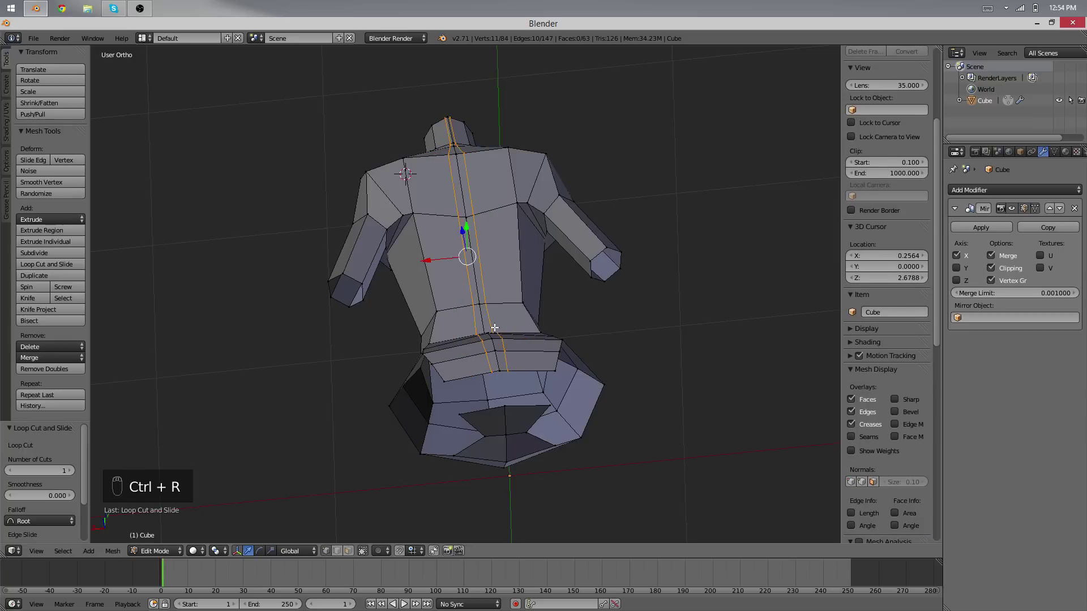
Push the centre vertices of the lower back inward to carve a groove along the spine.
right_click(485, 300)
middle_click_drag(486, 300, 497, 262)
key("g")
left_click(501, 272)
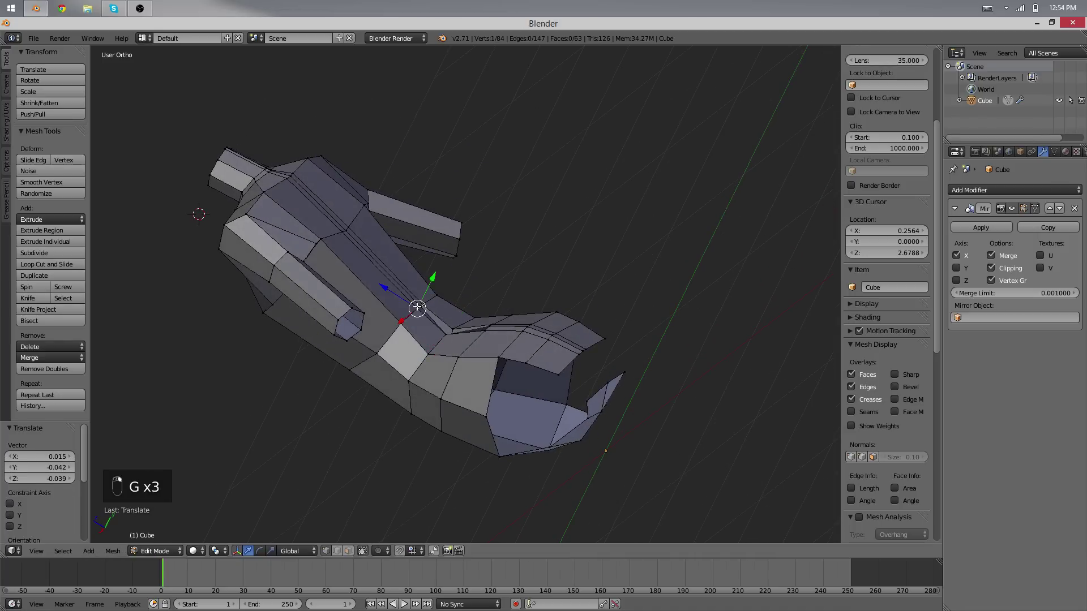
Examine the spine groove and the buttocks from behind and below, both as a solid object and as an editable mesh.
middle_click_drag(442, 310, 517, 195)
key("Tab")
key("Tab")
left_click(446, 292)
key("Tab")
key("Tab")
key("a")
key("a")
key("a")
key("b")
left_click_drag(519, 193, 471, 162)
key("q")
key("Tab")
middle_click_drag(479, 249, 509, 260)
key("Tab")
Move the lower edge of the buttock cleft -0.059 in Y and -0.023 in Z, and pull the crotch rim vertex toward the centre line.
scroll(509, 260, "up", 4)
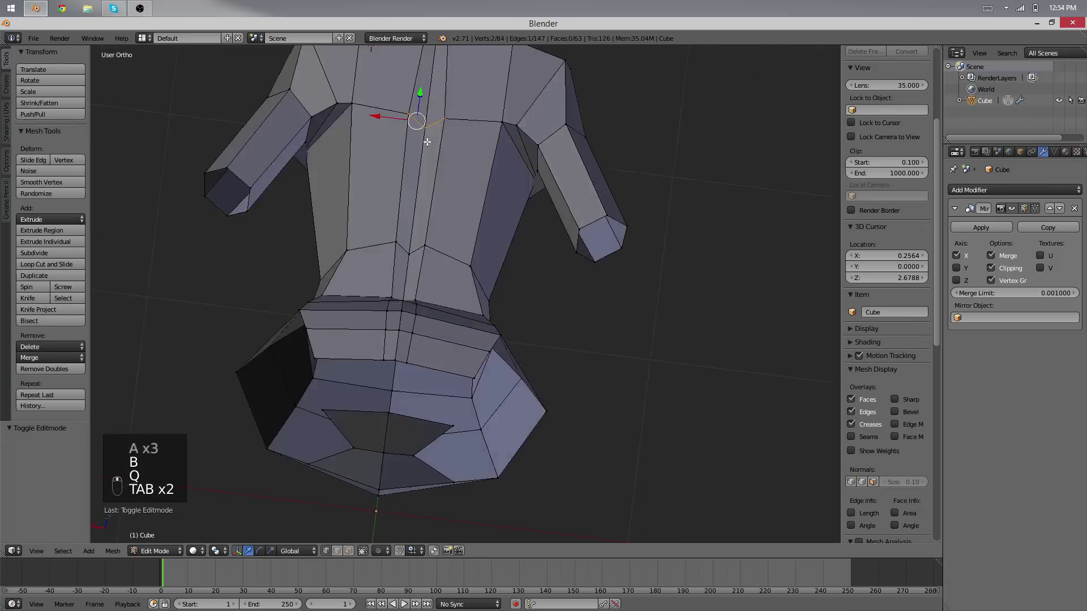
middle_click_drag(399, 329, 433, 296)
key("g")
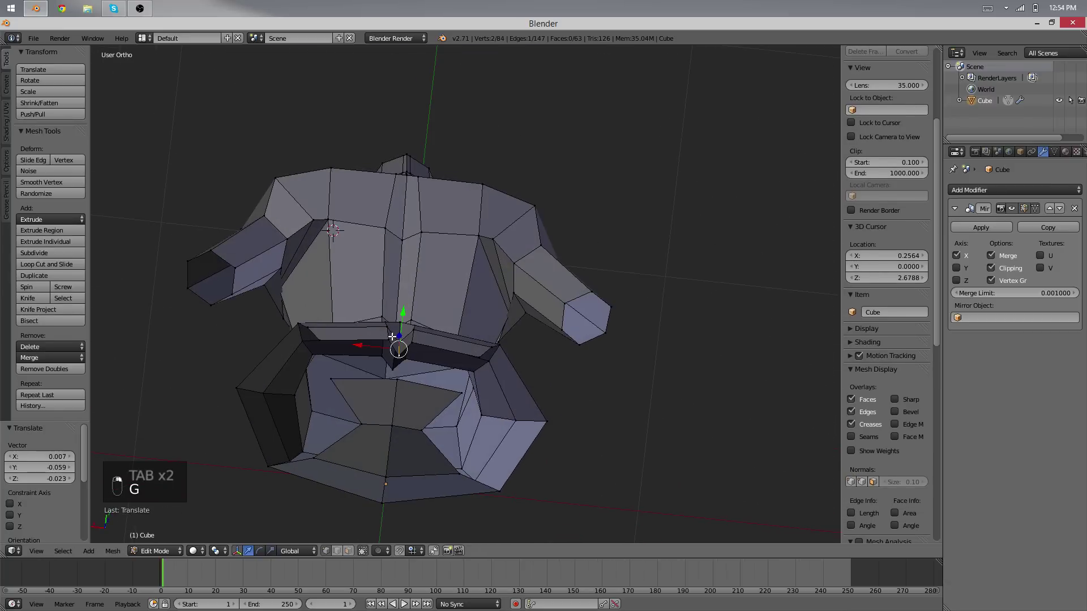
right_click(391, 337)
key("g")
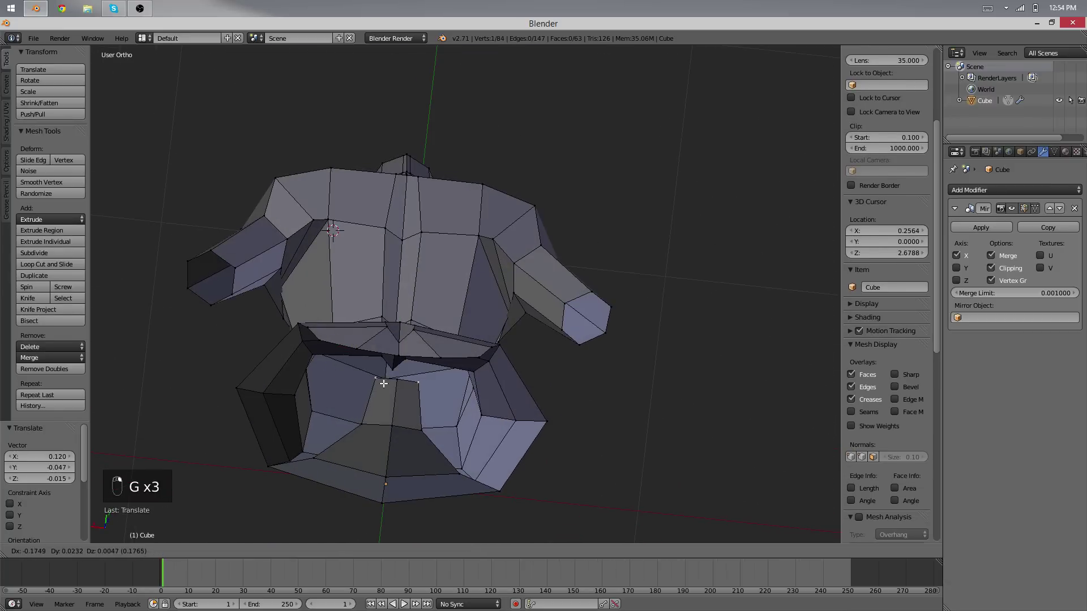
Fill the gap between the buttock cleft and the crotch strip with a face, and adjust its corner vertex.
right_click(395, 380, "shift")
right_click(398, 356, "shift")
middle_click_drag(402, 327, 342, 73)
right_click(368, 396)
left_click(389, 399)
scroll(390, 400, "down", 1)
key("Tab")
scroll(442, 164, "up", 3)
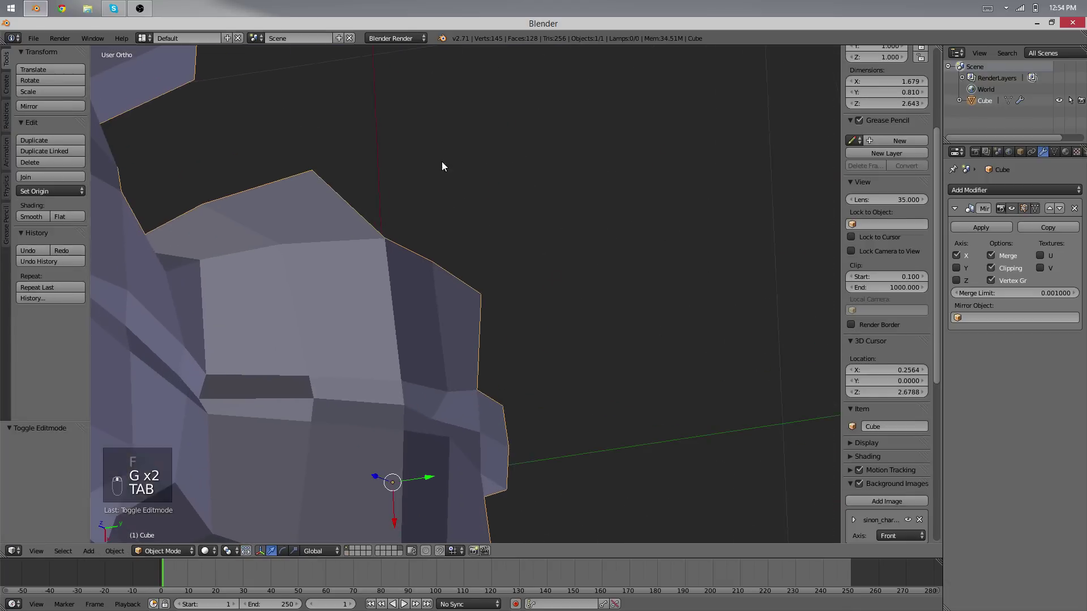
Reposition the vertices where the filled crotch strip meets the buttocks and check the resulting shape.
middle_click_drag(442, 166, 374, 356)
key("Tab")
right_click(538, 360)
right_click(570, 353, "shift")
key("g")
right_click(564, 350)
key("g")
left_click(536, 352)
middle_click_drag(600, 374, 501, 261)
key("Tab")
key("Tab")
key("Tab")
key("Tab")
key("Tab")
key("Tab")
Delete the horizontal edge loop across the lower buttocks and check the leg opening's rim.
middle_click_drag(384, 425, 583, 218)
key("a")
right_click(564, 253, "alt")
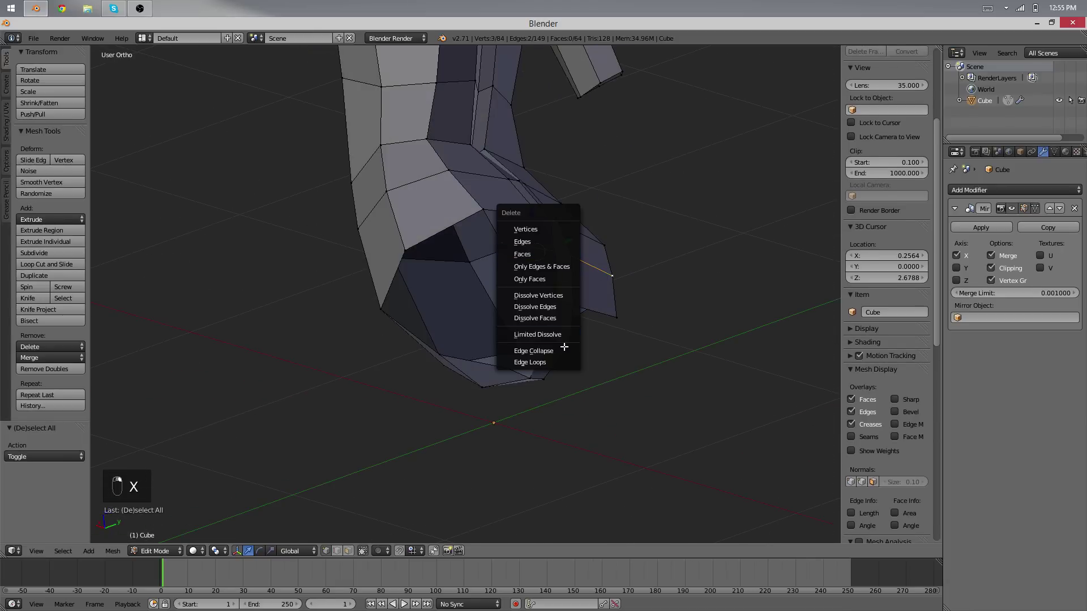
middle_click_drag(574, 330, 648, 369)
right_click(555, 315)
right_click(553, 319, "shift")
right_click(503, 301, "shift")
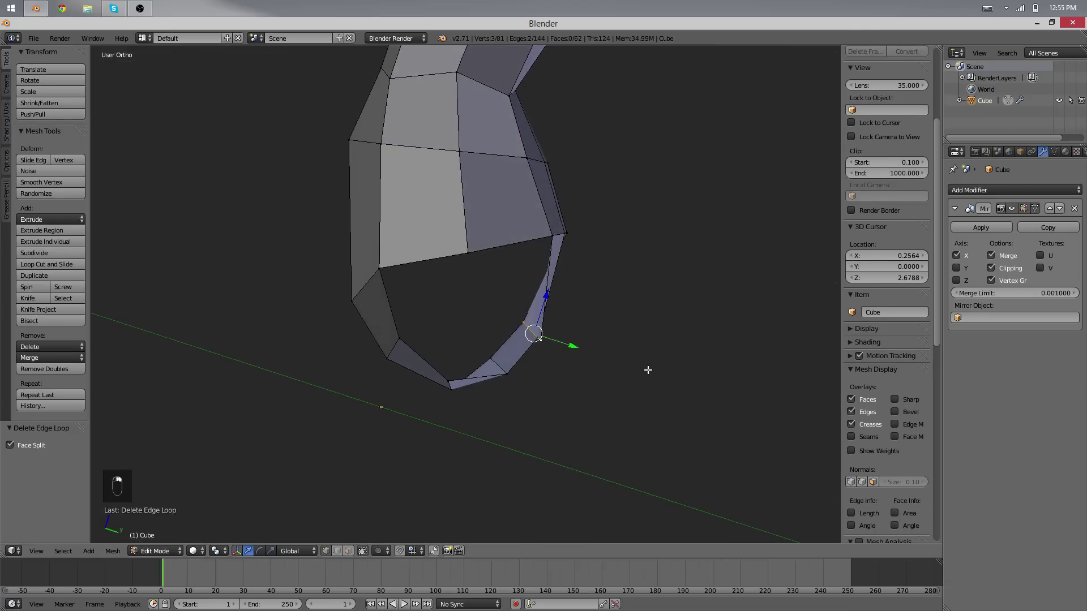
left_click(687, 311)
middle_click_drag(686, 311, 554, 311)
middle_click_drag(380, 319, 512, 296)
Try raising the outer lower vertex of the buttock beside the leg opening, and delete that vertex.
key("a")
right_click(513, 296)
key("g")
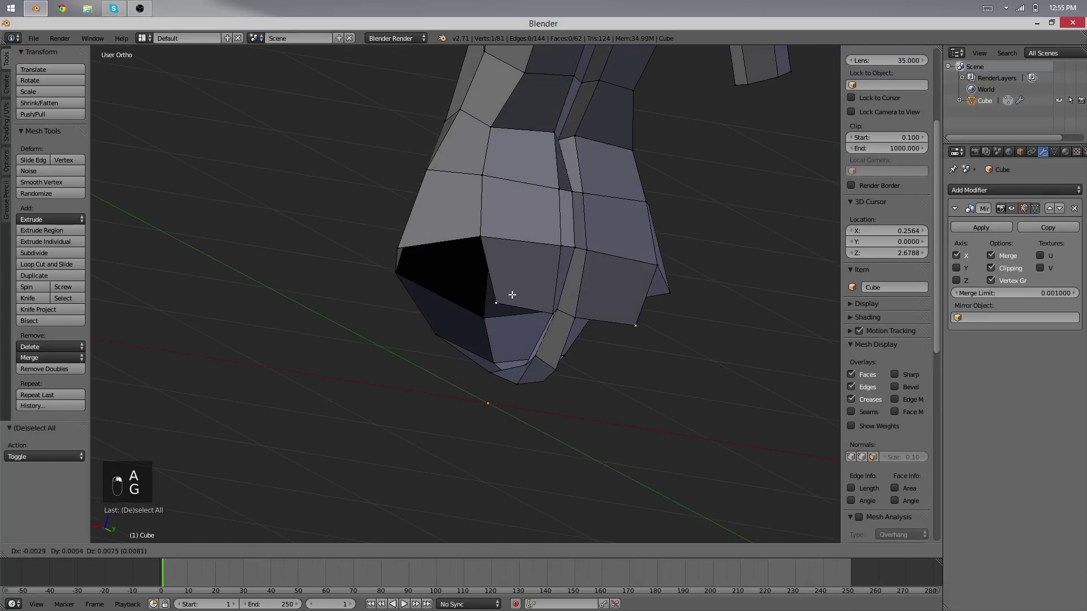
middle_click_drag(578, 343, 497, 298)
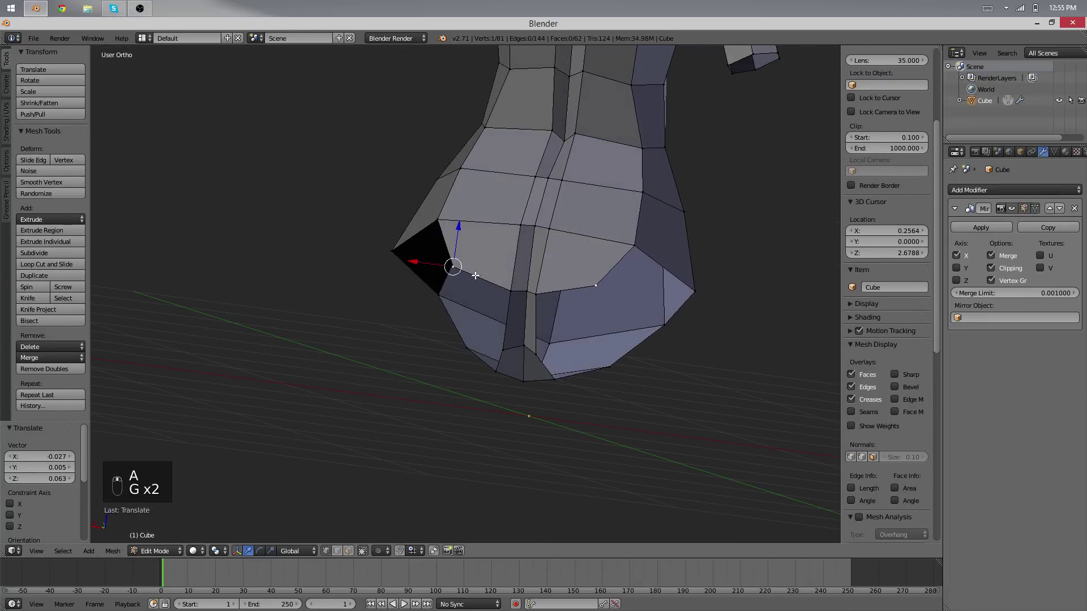
key("x")
left_click(473, 145)
Move vertices on the lower rim of the buttocks and crotch strip to smooth the rear of the leg opening.
middle_click_drag(474, 308, 793, 270)
scroll(634, 281, "down", 5)
middle_click_drag(634, 281, 323, 255)
key("Tab")
middle_click_drag(411, 253, 499, 273)
scroll(272, 267, "up", 6)
key("Tab")
right_click(490, 257)
key("g")
left_click(474, 277)
key("Tab")
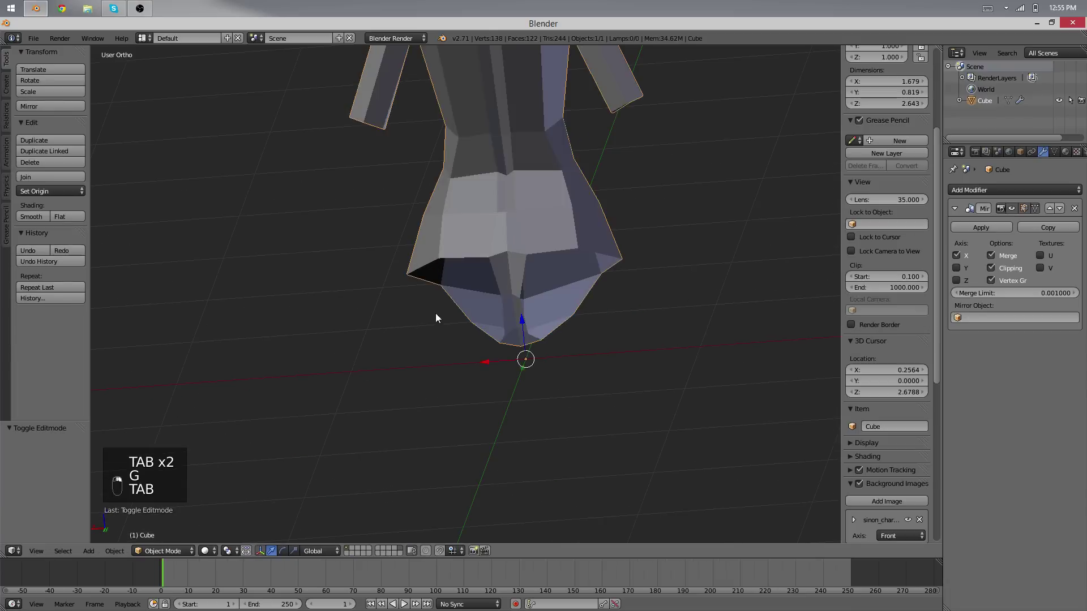
middle_click_drag(436, 317, 515, 314)
key("Tab")
key("g")
left_click(509, 297)
key("Tab")
key("Tab")
Extrude the outer hip rim edges downward twice for the upper thigh, and flatten the lower end by scaling it 0.174 in Z.
right_click(494, 295, "shift")
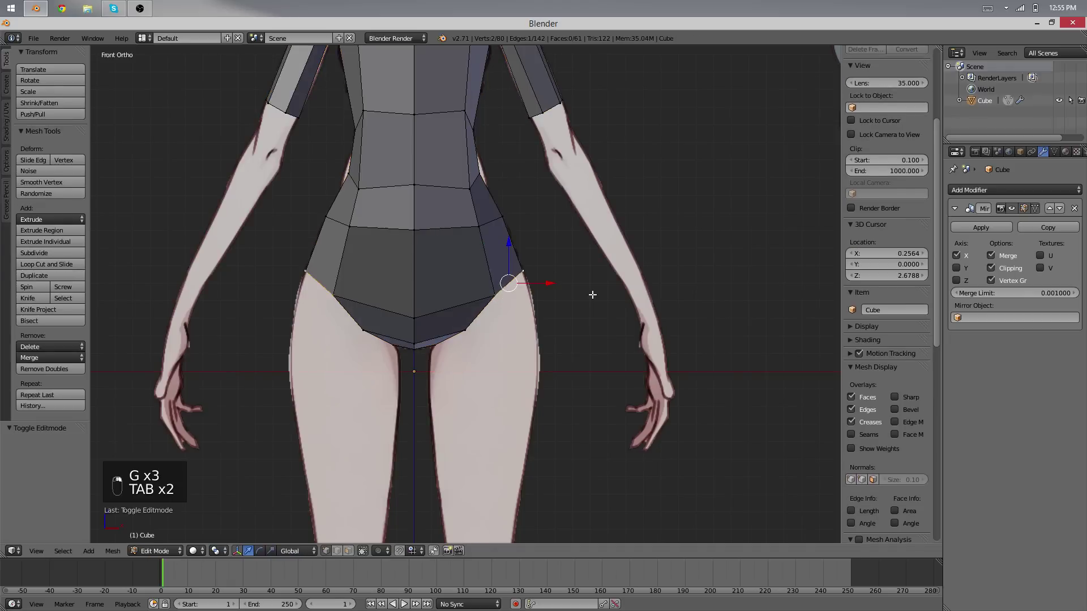
middle_click_drag(592, 294, 463, 300)
key("KP_1")
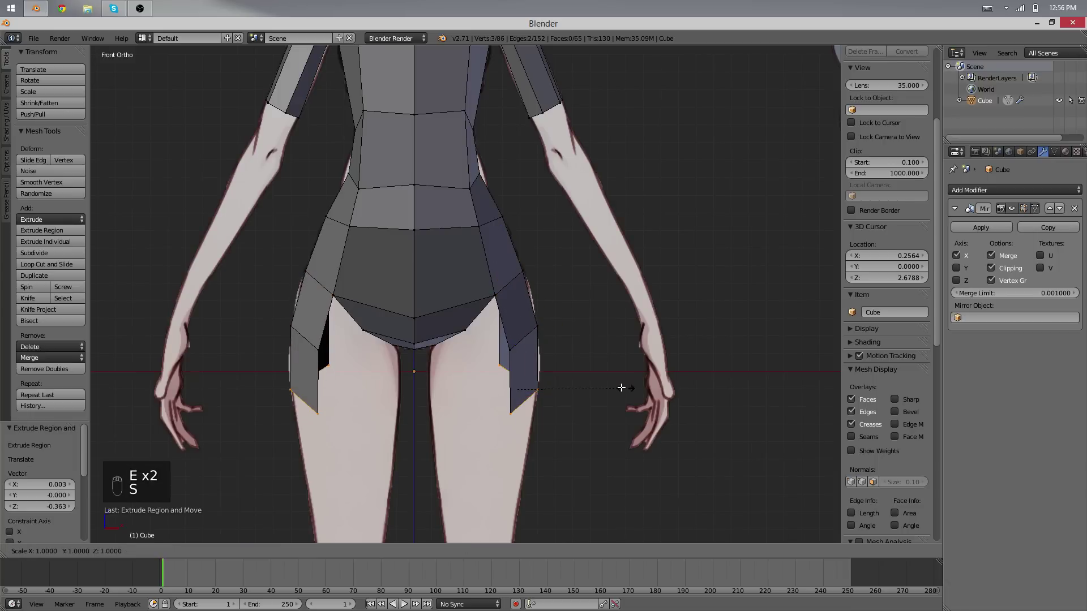
left_click(524, 388)
middle_click_drag(597, 364, 444, 340)
Slide the rear thigh vertex by a factor of 0.411 and rotate the thigh's bottom edges 5.736° in the side view.
right_click(493, 317)
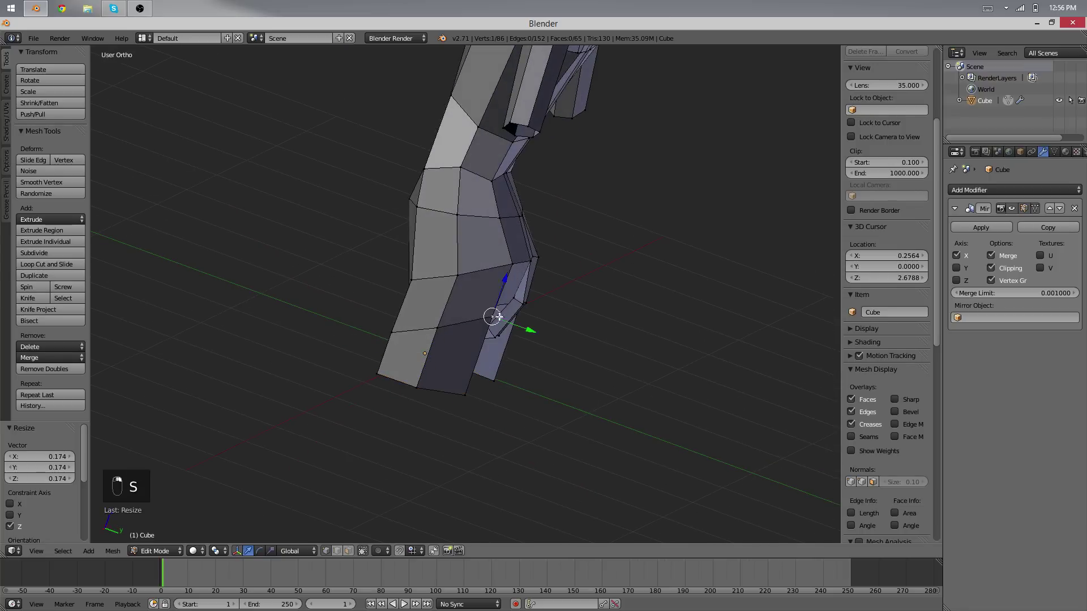
key("g")
key("g")
left_click(492, 354)
key("KP_3")
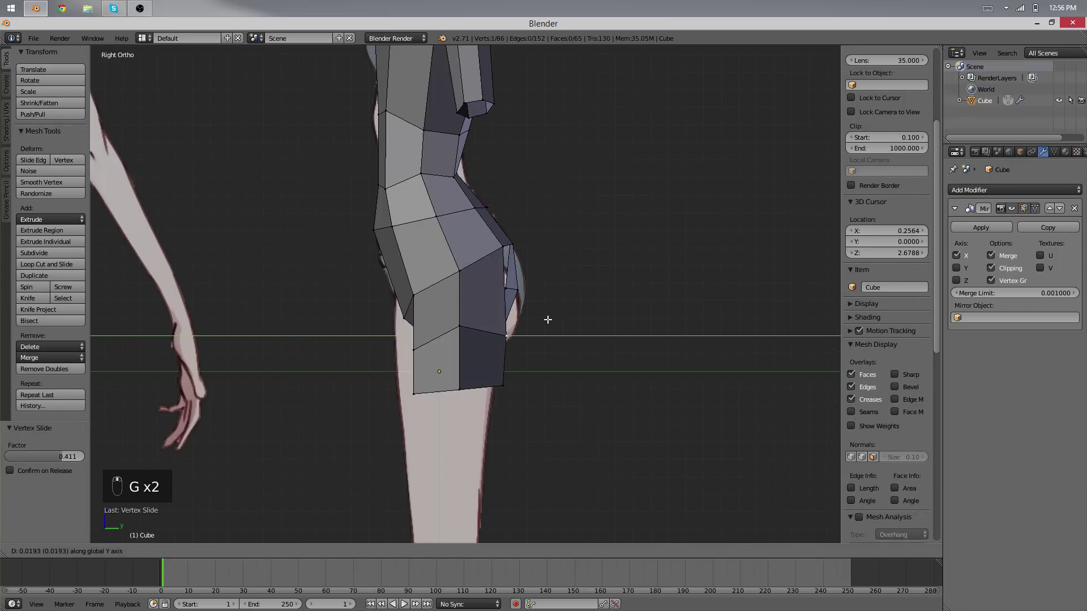
key("g")
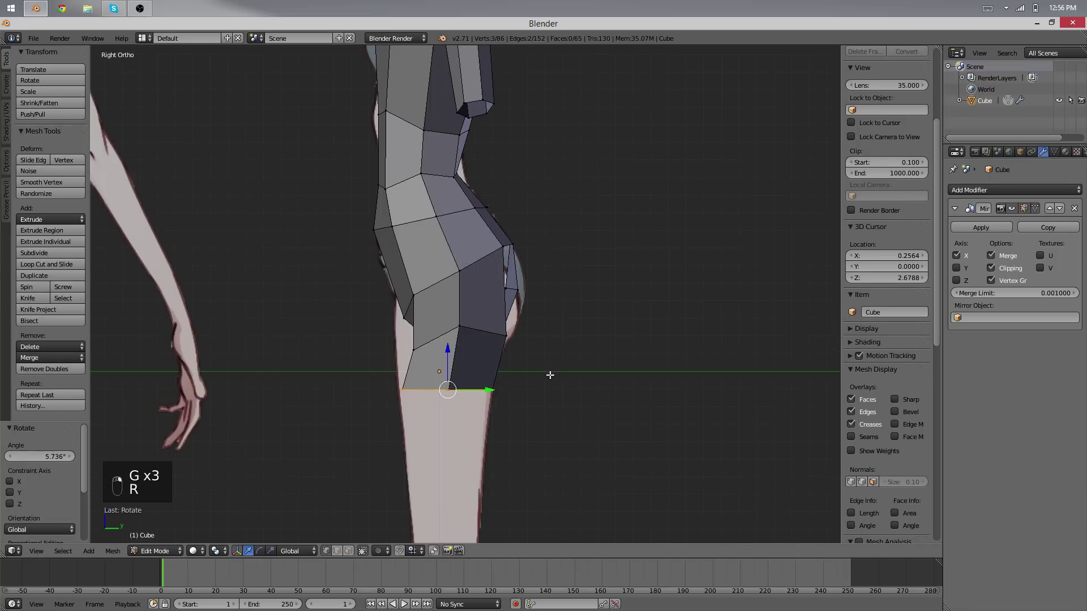
Move the front thigh vertex -0.084 and the front hip vertex -0.068 in Y, and align the middle side vertex with the thigh.
key("g")
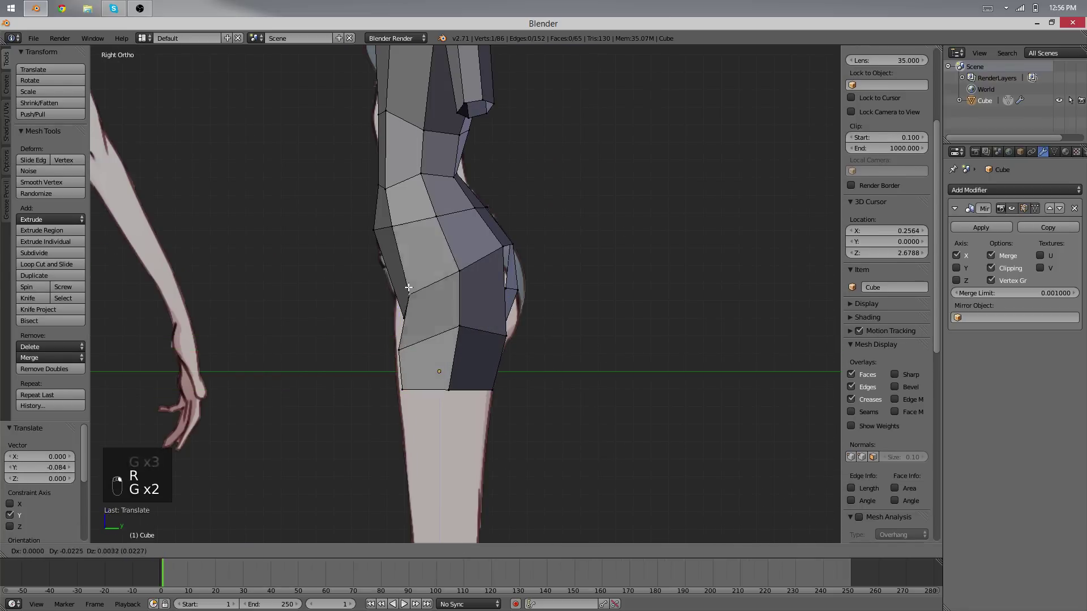
key("g")
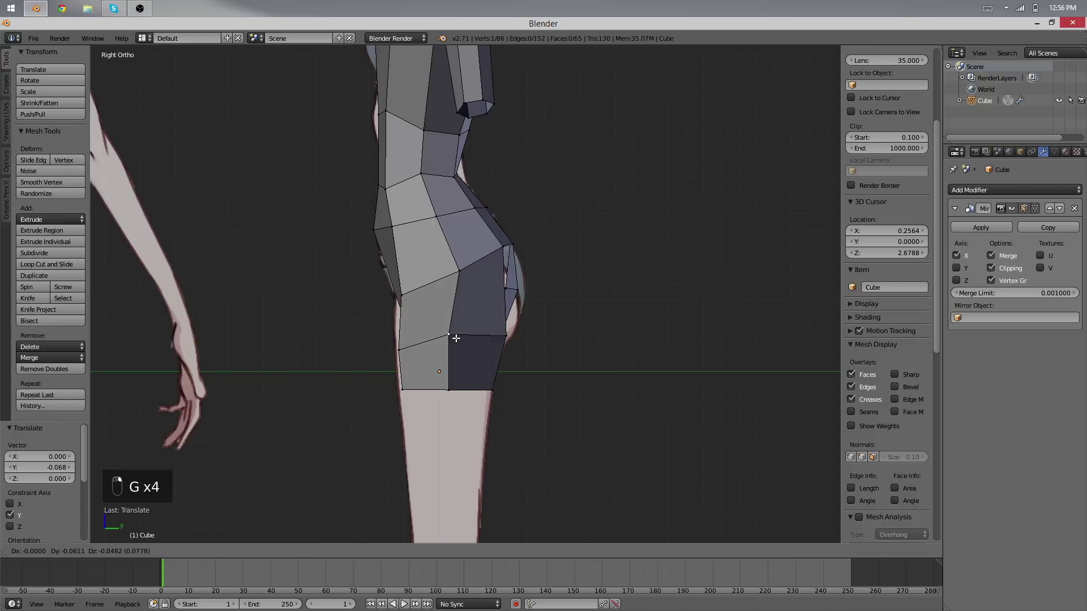
left_click(409, 312)
middle_click_drag(408, 312, 443, 286)
key("KP_1")
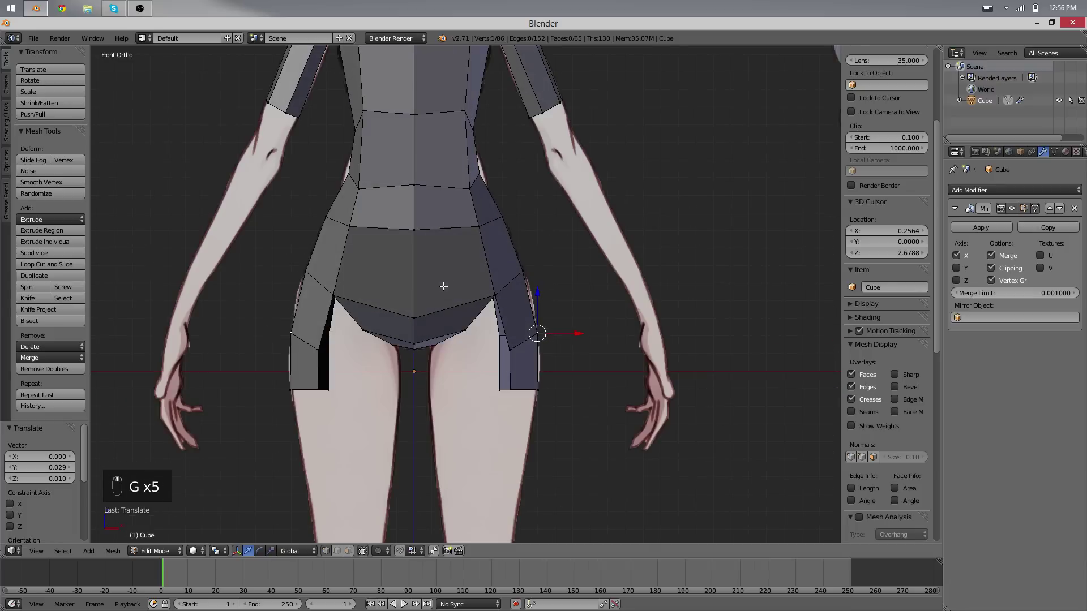
Examine the whole body and the new upper thigh strips from the front, rear and both sides.
key("Tab")
scroll(555, 266, "up", 3)
scroll(555, 267, "down", 2)
scroll(565, 262, "down", 5)
middle_click_drag(563, 263, 408, 324)
key("a")
key("a")
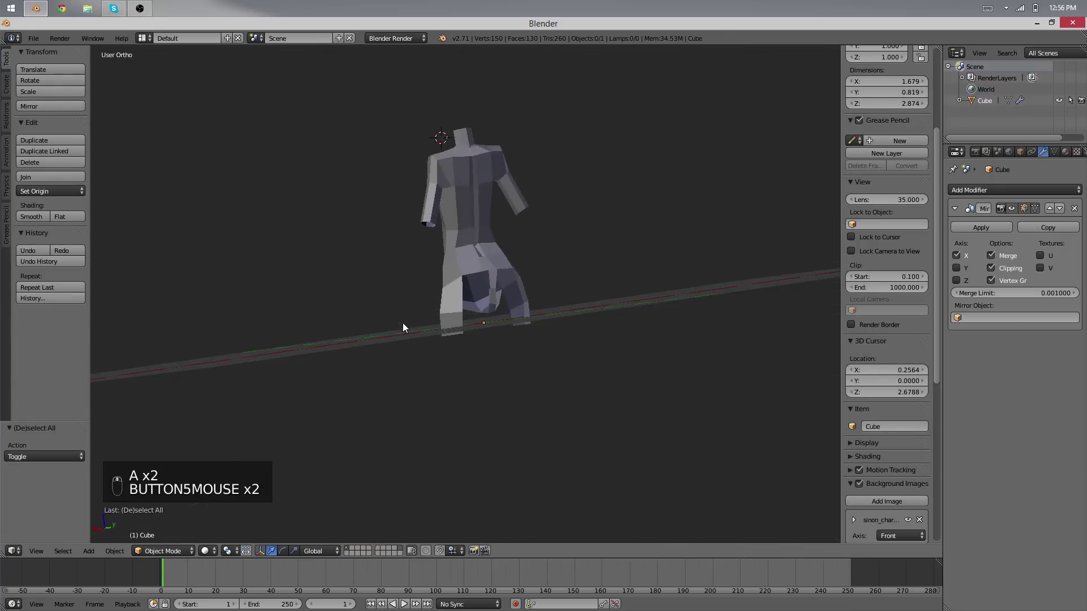
key("Tab")
scroll(403, 323, "up", 5)
middle_click_drag(816, 305, 283, 312)
scroll(283, 312, "down", 2)
key("Tab")
scroll(325, 326, "up", 4)
key("a")
key("a")
key("a")
middle_click_drag(341, 348, 356, 293)
scroll(359, 306, "down", 5)
key("a")
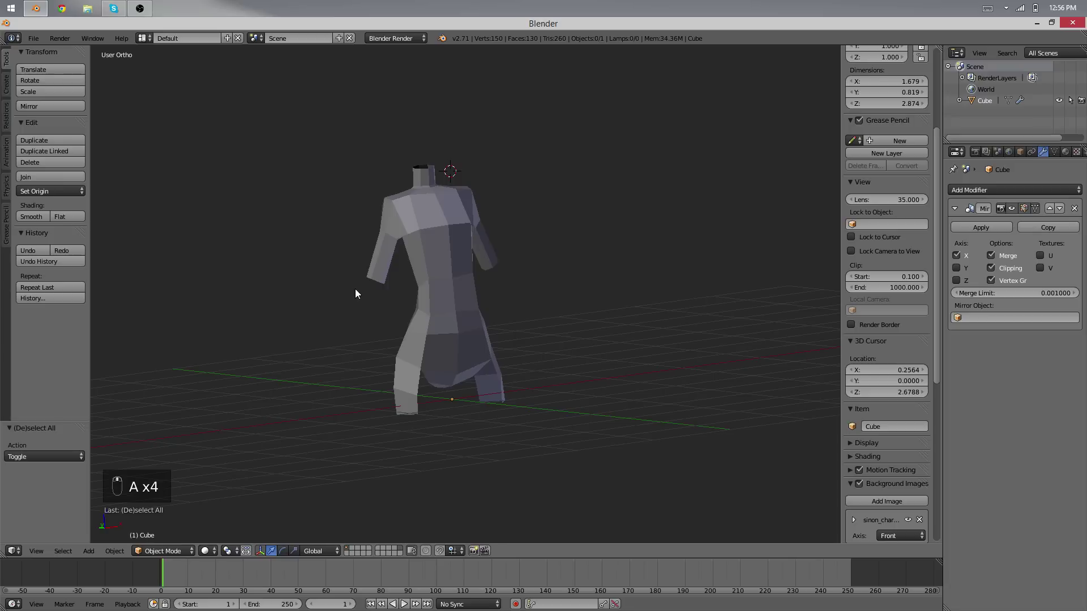
middle_click_drag(490, 310, 468, 306)
middle_click_drag(536, 318, 679, 264)
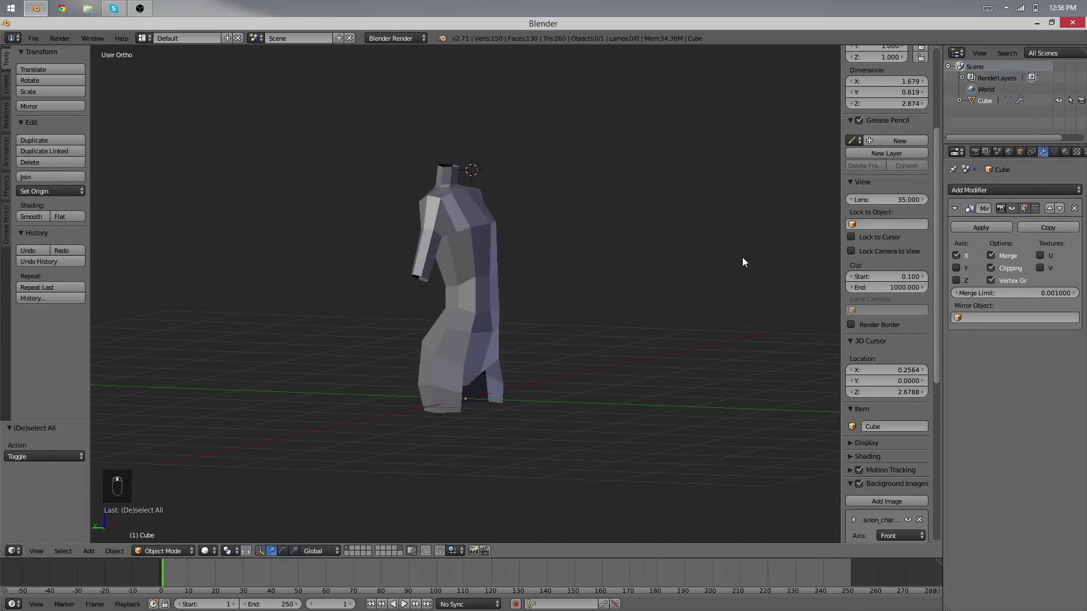
middle_click_drag(743, 261, 374, 290)
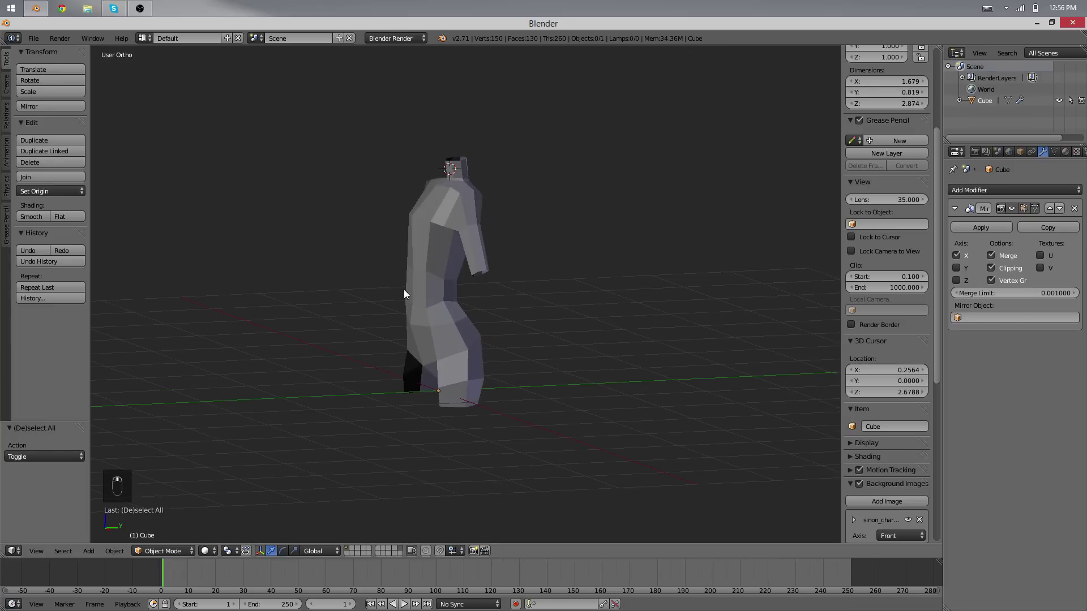